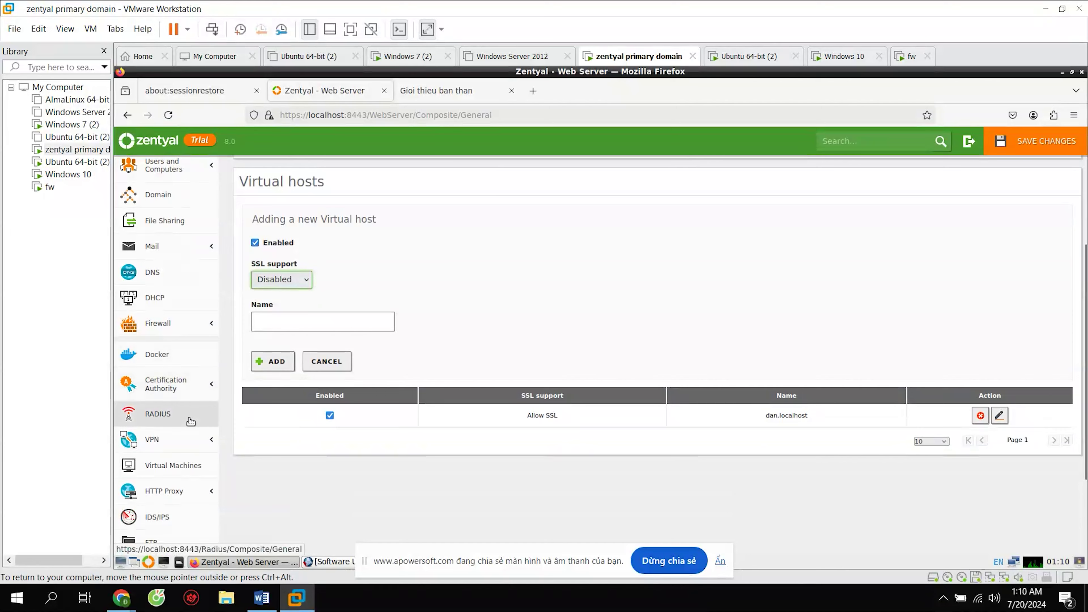
{"action": "scroll", "coordinate": [196, 413], "scroll_direction": "down", "scroll_amount": 1}
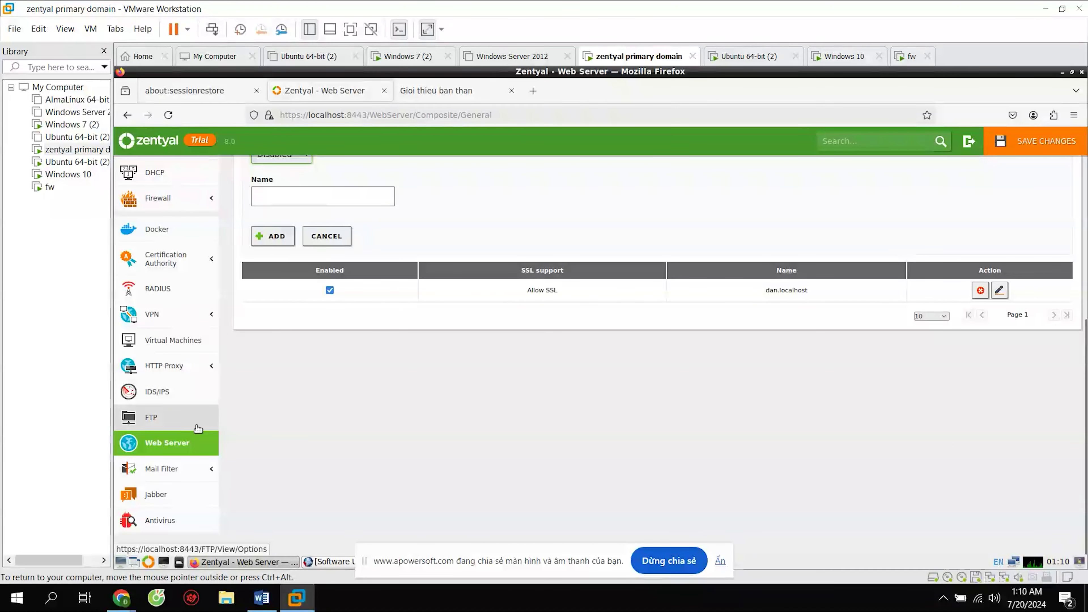
{"action": "scroll", "coordinate": [189, 393], "scroll_direction": "up", "scroll_amount": 2}
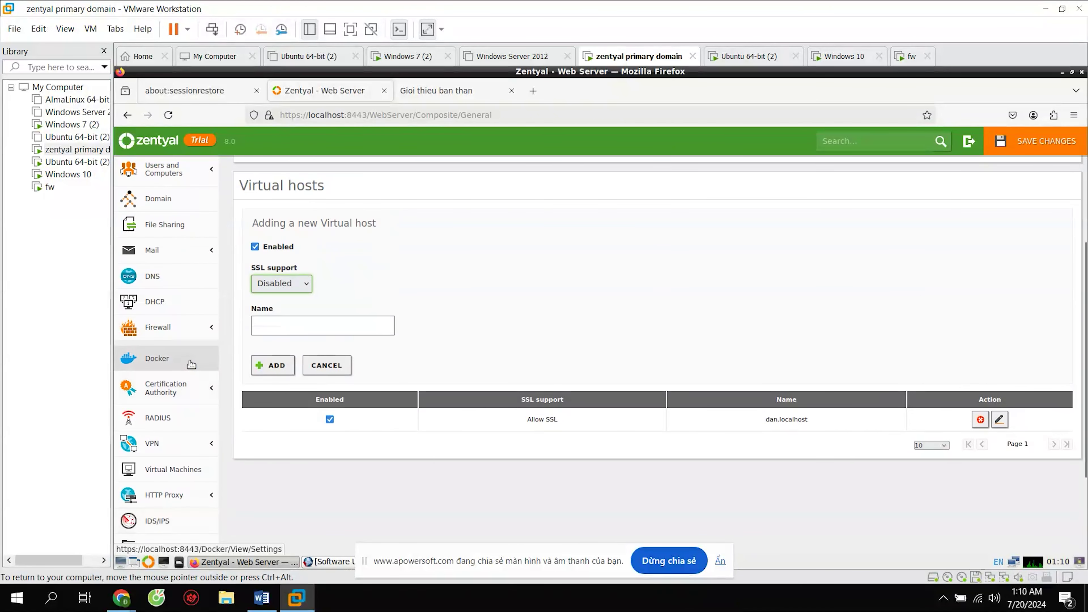
{"action": "scroll", "coordinate": [193, 362], "scroll_direction": "up", "scroll_amount": 1}
Switch to the second running Ubuntu 64-bit (2) virtual machine and save its pending Zentyal configuration changes.
{"action": "left_click", "coordinate": [68, 162]}
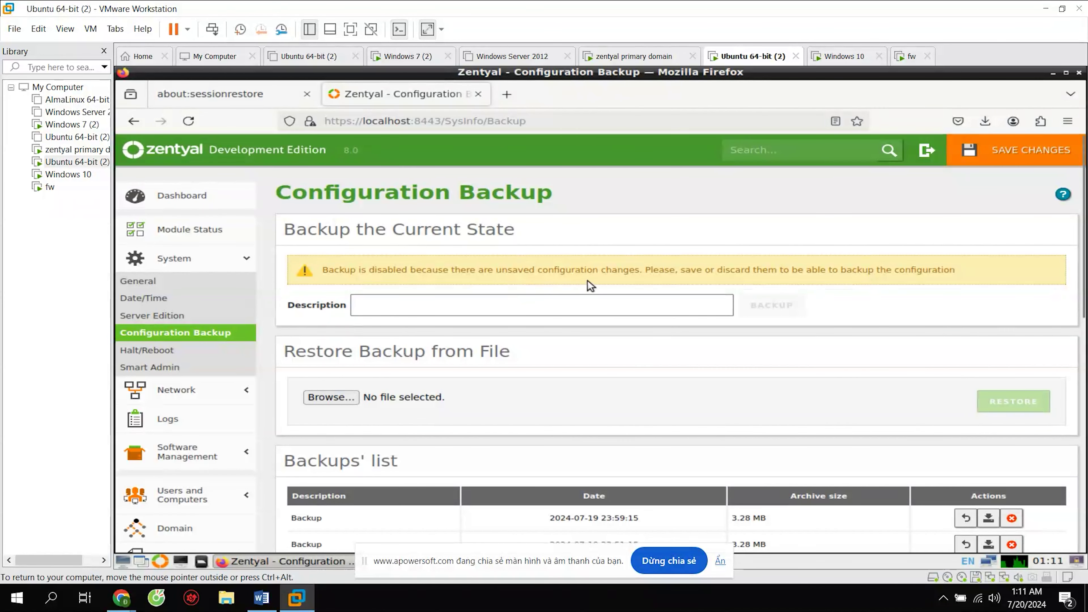
{"action": "left_click", "coordinate": [1010, 157]}
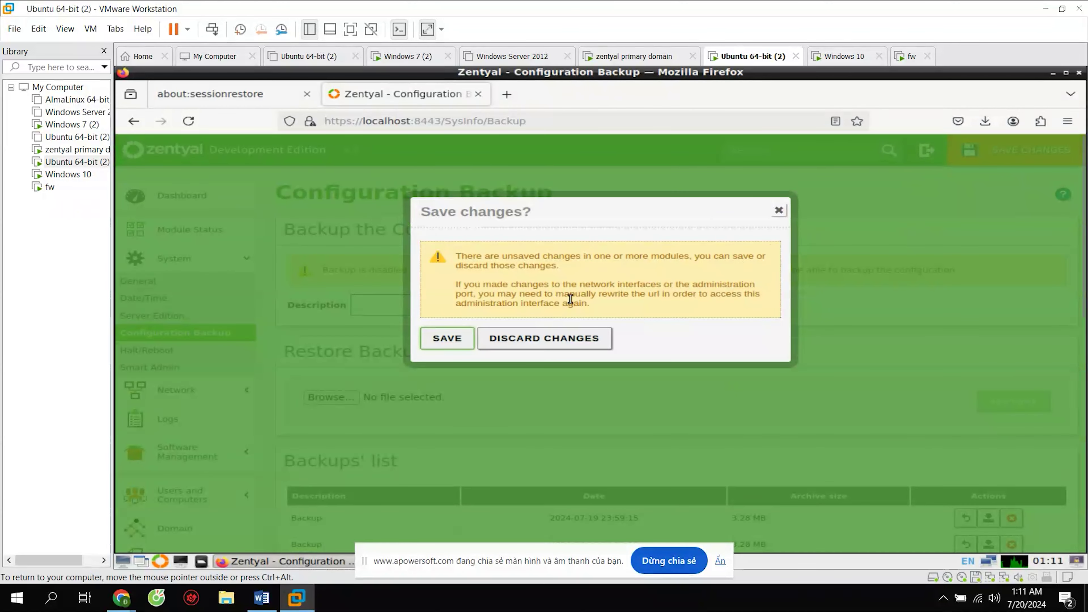
{"action": "left_click", "coordinate": [443, 340]}
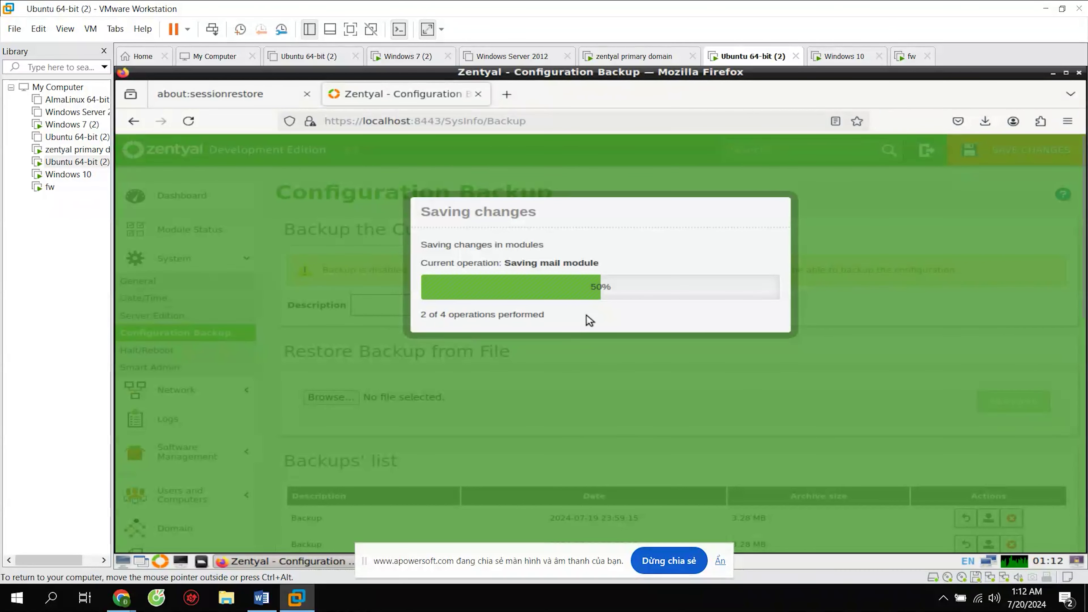
{"action": "left_click", "coordinate": [721, 560]}
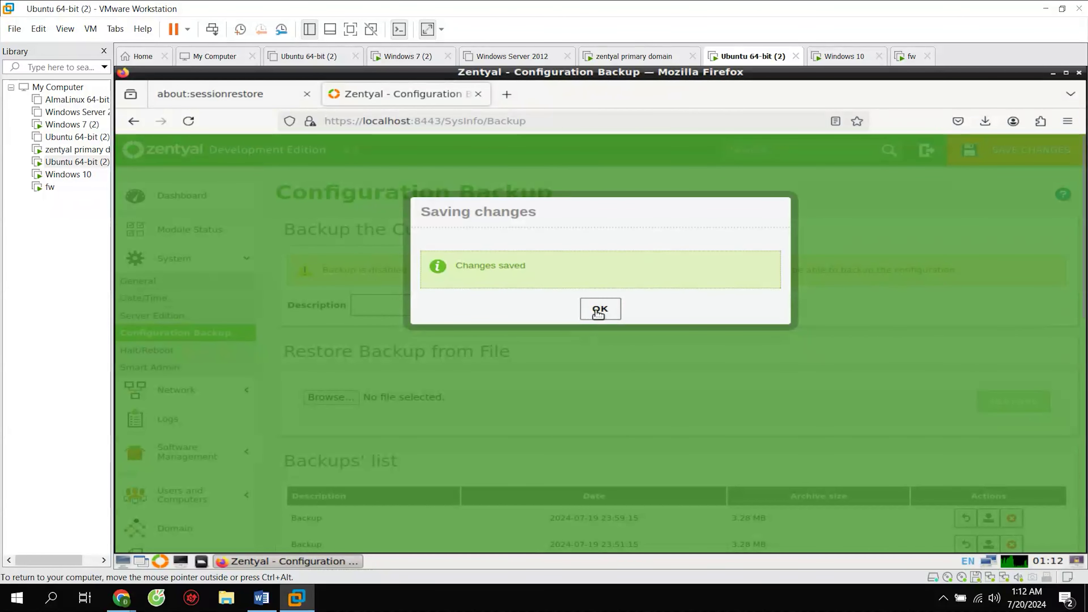
{"action": "left_click", "coordinate": [599, 314]}
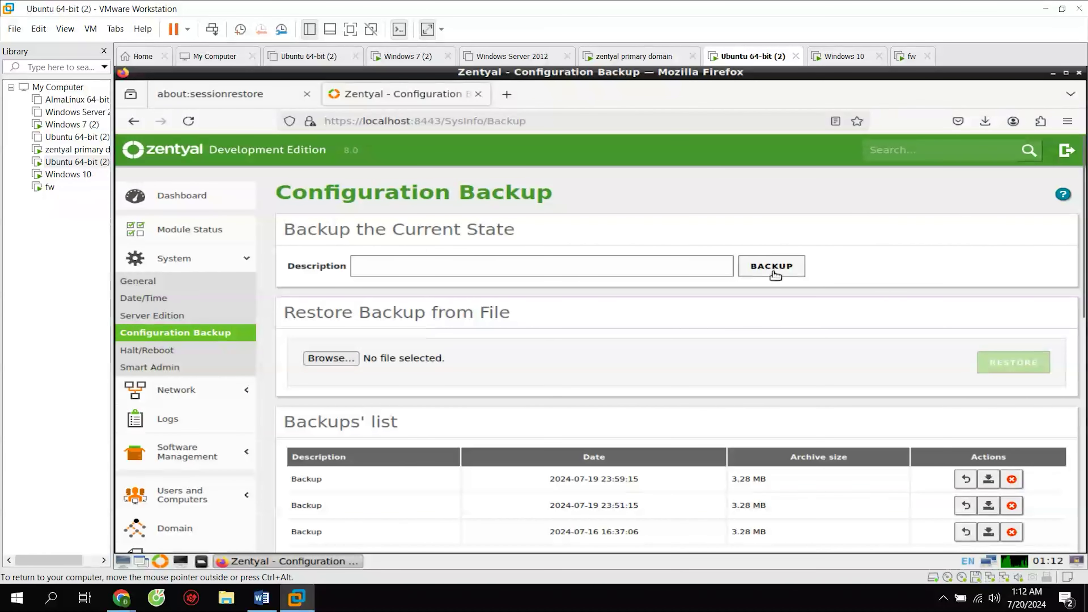
Create a backup of the current configuration with the description left blank, and show it in the backups list.
{"action": "left_click", "coordinate": [774, 273]}
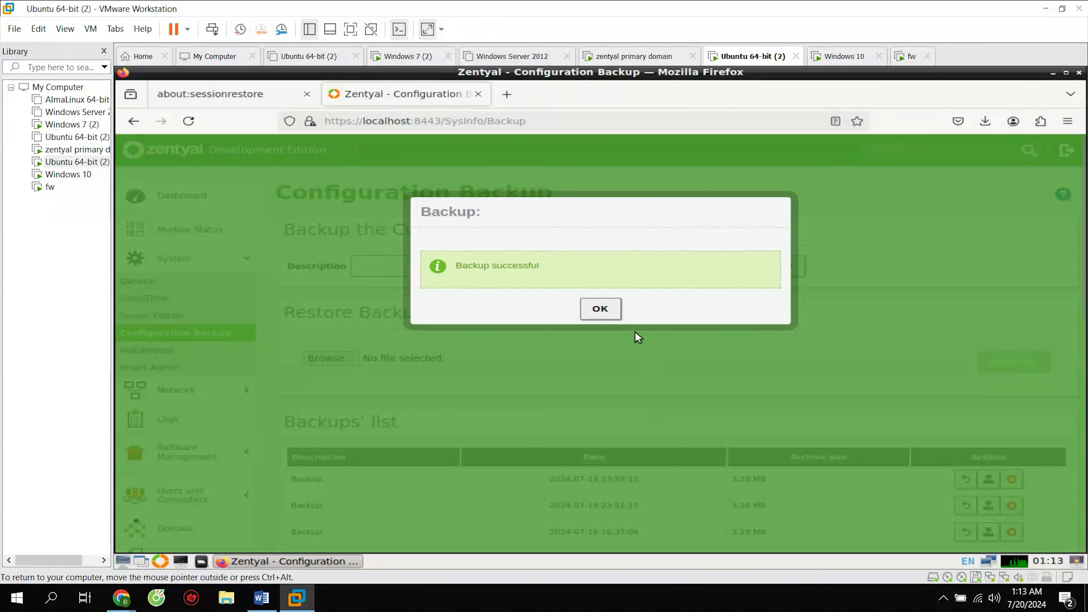
{"action": "left_click", "coordinate": [598, 310]}
{"action": "scroll", "coordinate": [594, 390], "scroll_direction": "down", "scroll_amount": 2}
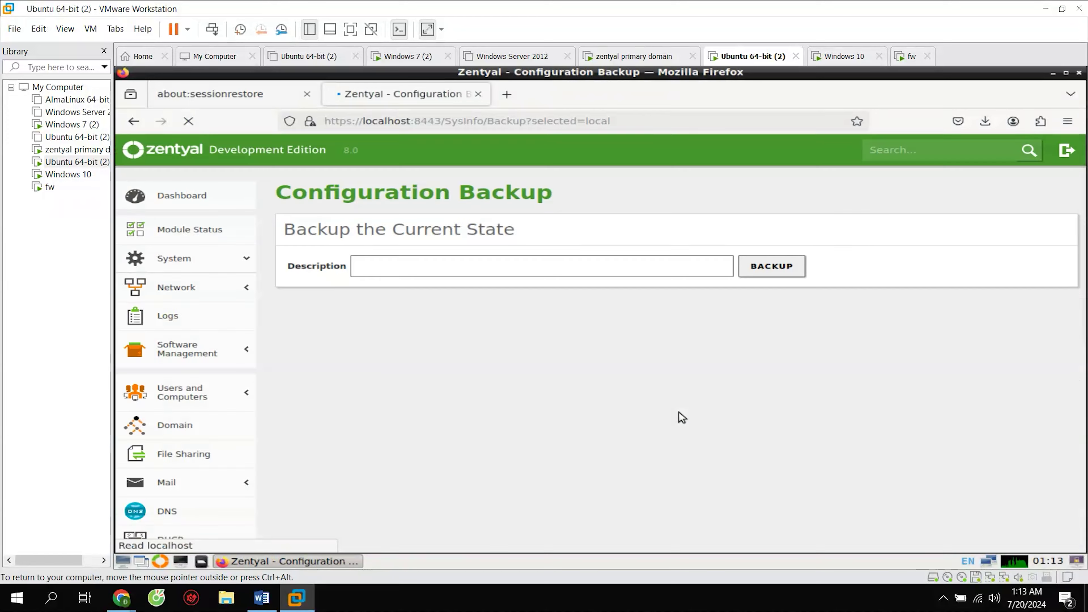
{"action": "scroll", "coordinate": [664, 409], "scroll_direction": "down", "scroll_amount": 2}
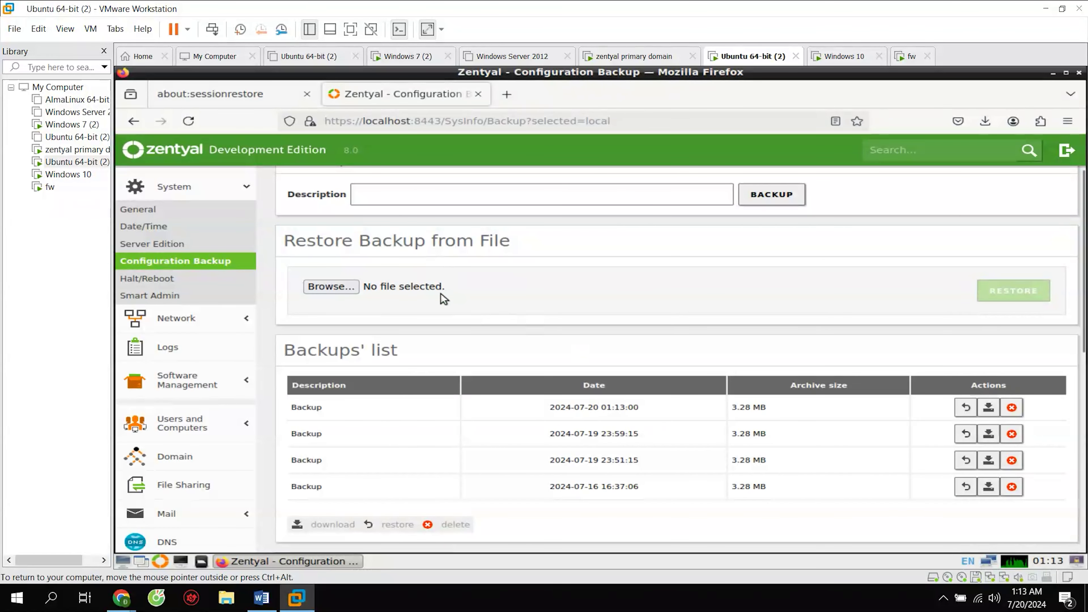
{"action": "scroll", "coordinate": [511, 326], "scroll_direction": "up", "scroll_amount": 2}
{"action": "scroll", "coordinate": [674, 451], "scroll_direction": "down", "scroll_amount": 2}
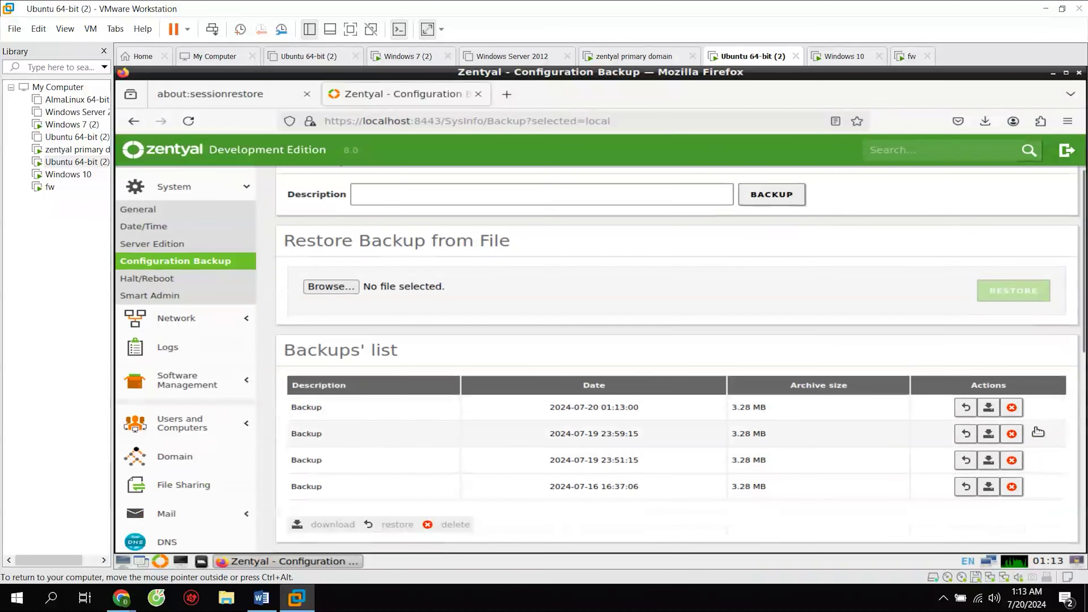
{"action": "left_click", "coordinate": [991, 410]}
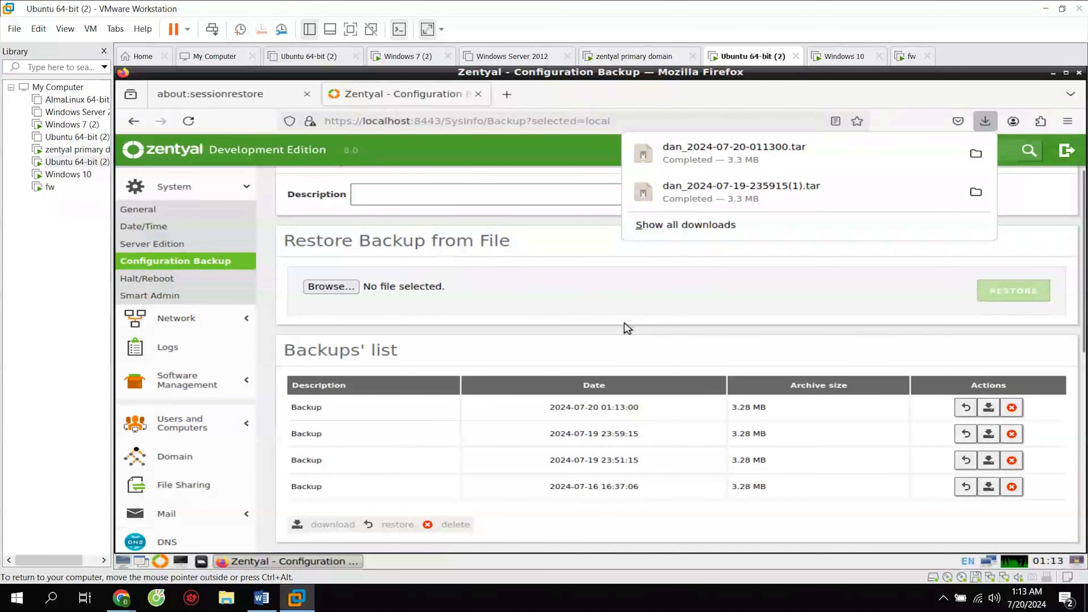
{"action": "left_click", "coordinate": [613, 321]}
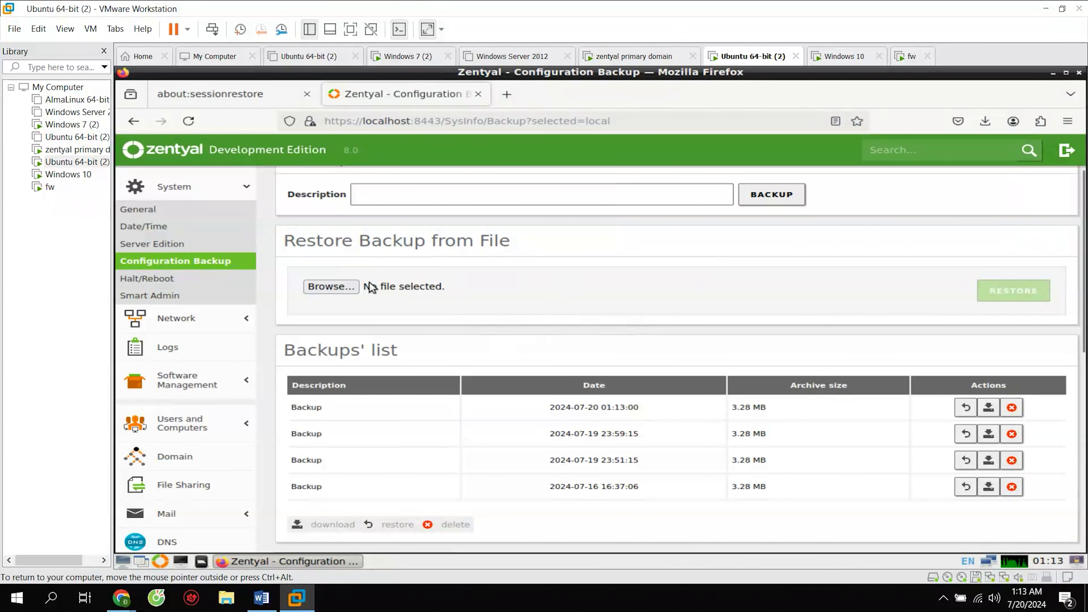
{"action": "left_click", "coordinate": [339, 287]}
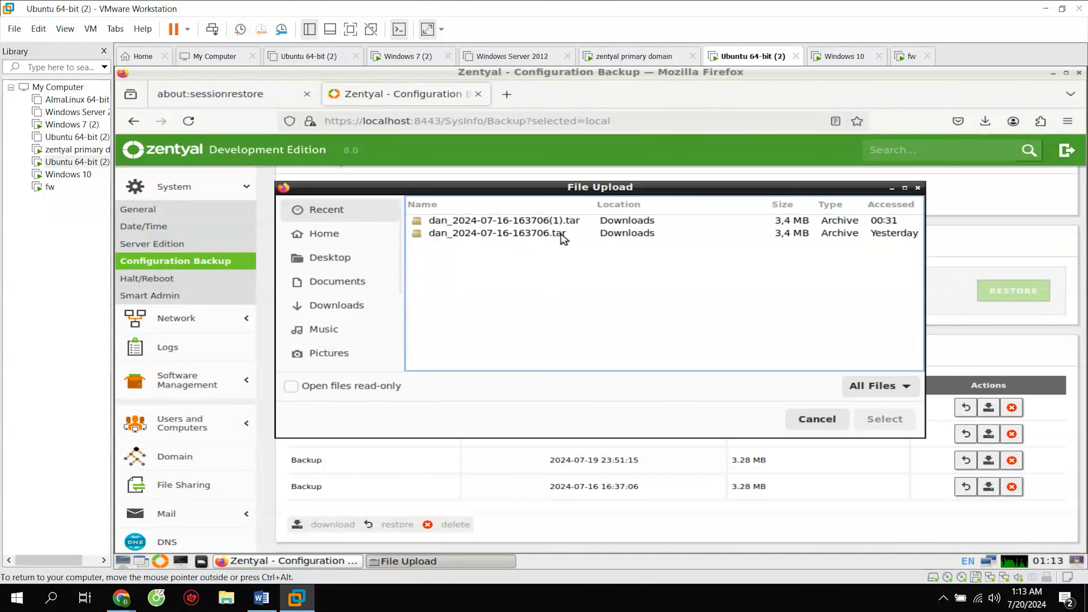
{"action": "left_click", "coordinate": [499, 220]}
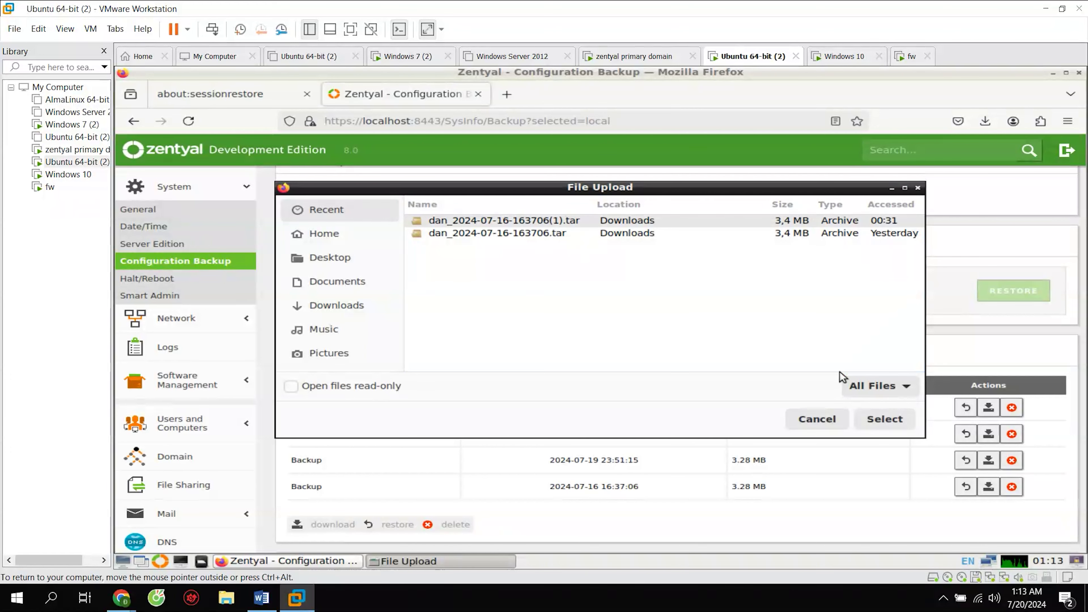
{"action": "left_click", "coordinate": [878, 419]}
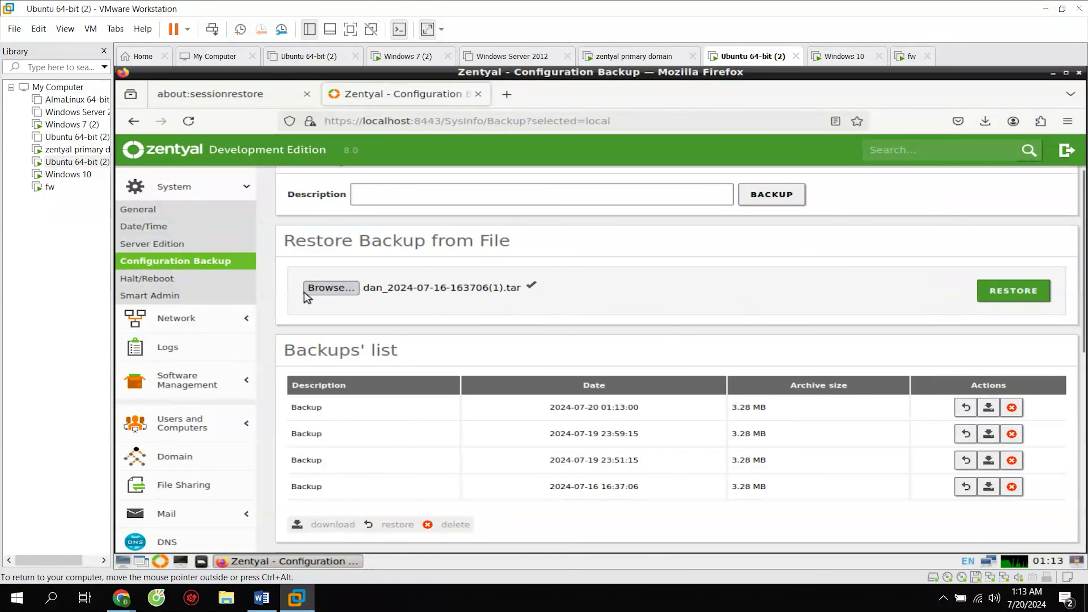
Review the general mail server options and apply the mail retrieval services with their existing POP3, IMAP and Sieve selections.
{"action": "scroll", "coordinate": [199, 409], "scroll_direction": "down", "scroll_amount": 2}
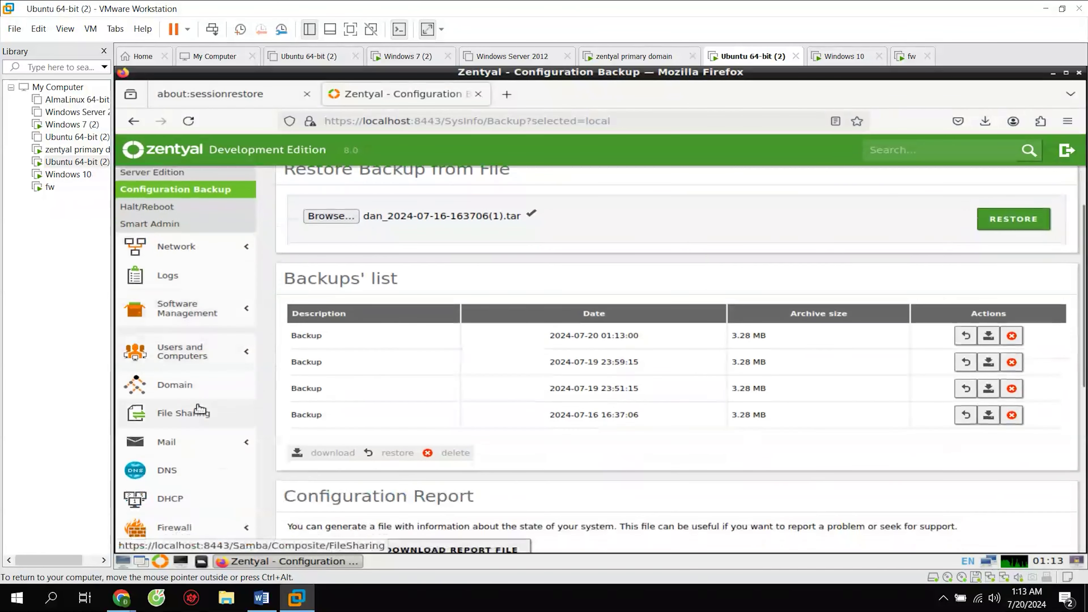
{"action": "left_click", "coordinate": [220, 450]}
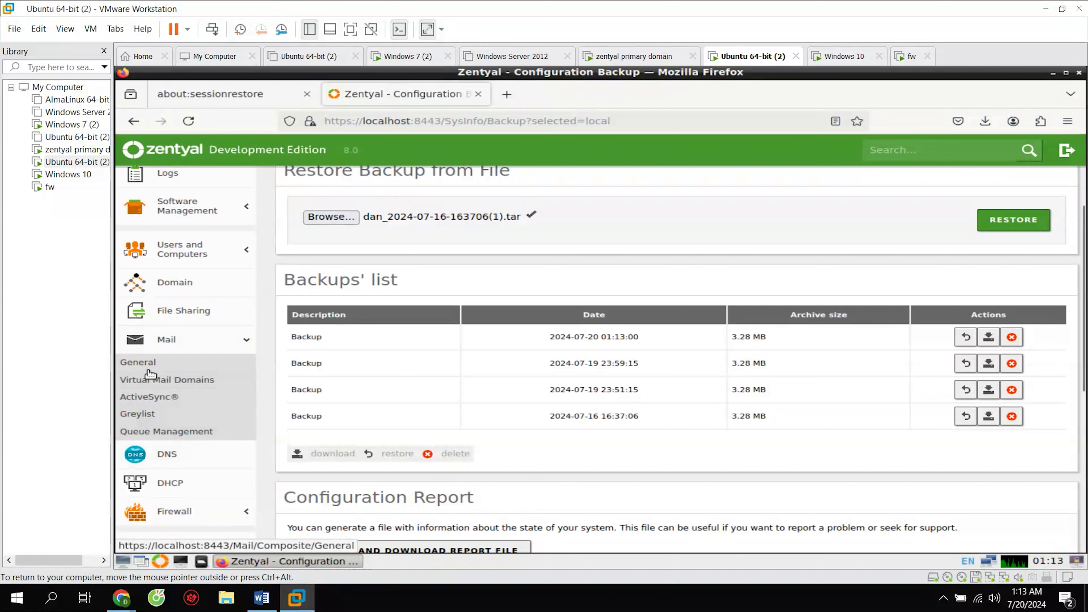
{"action": "left_click", "coordinate": [144, 368]}
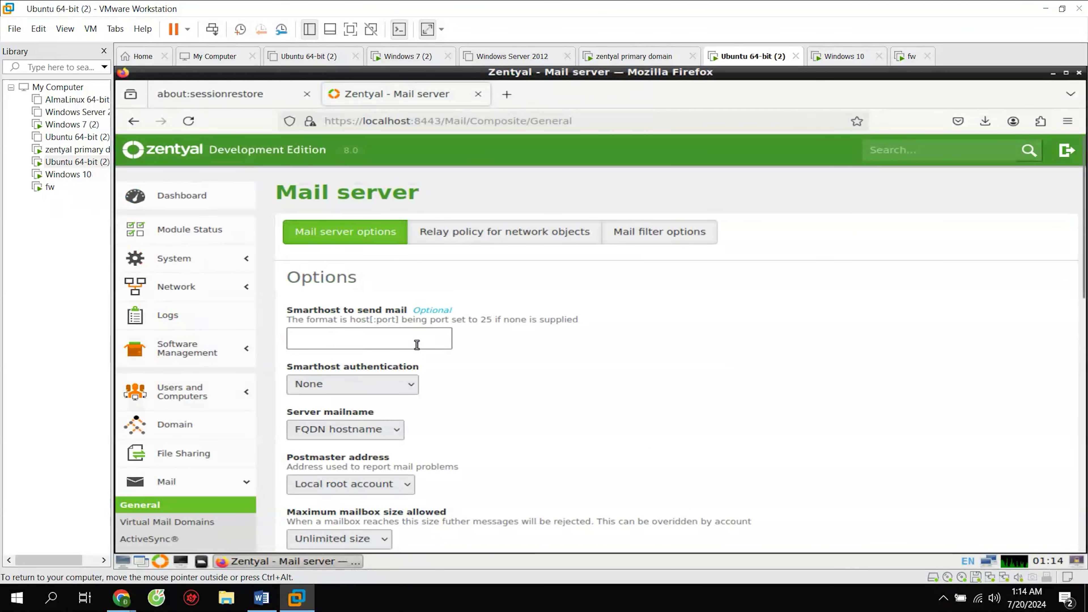
{"action": "scroll", "coordinate": [399, 343], "scroll_direction": "down", "scroll_amount": 1}
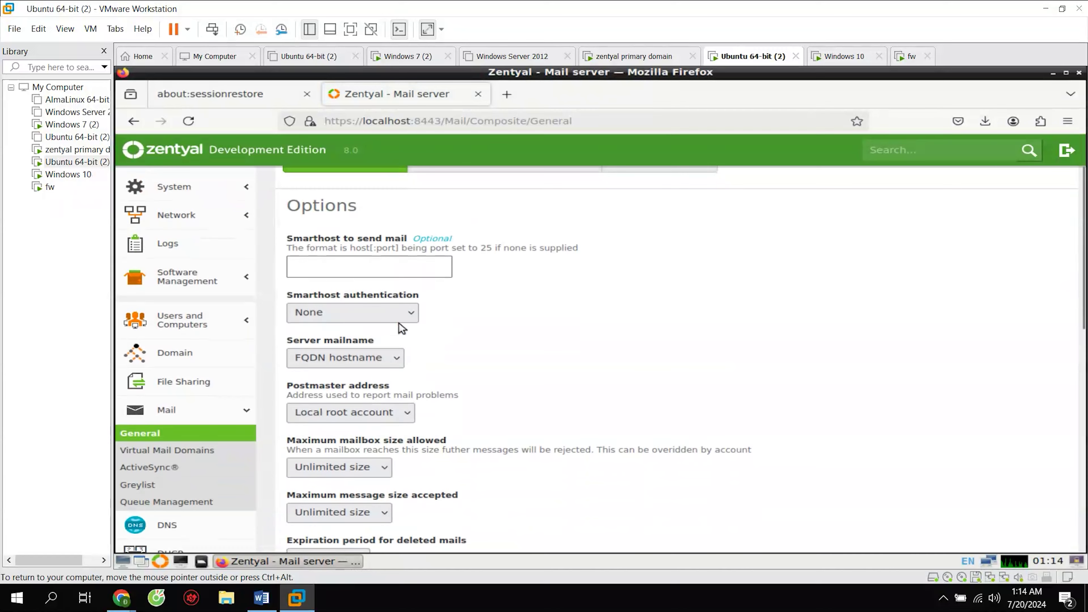
{"action": "scroll", "coordinate": [369, 407], "scroll_direction": "down", "scroll_amount": 3}
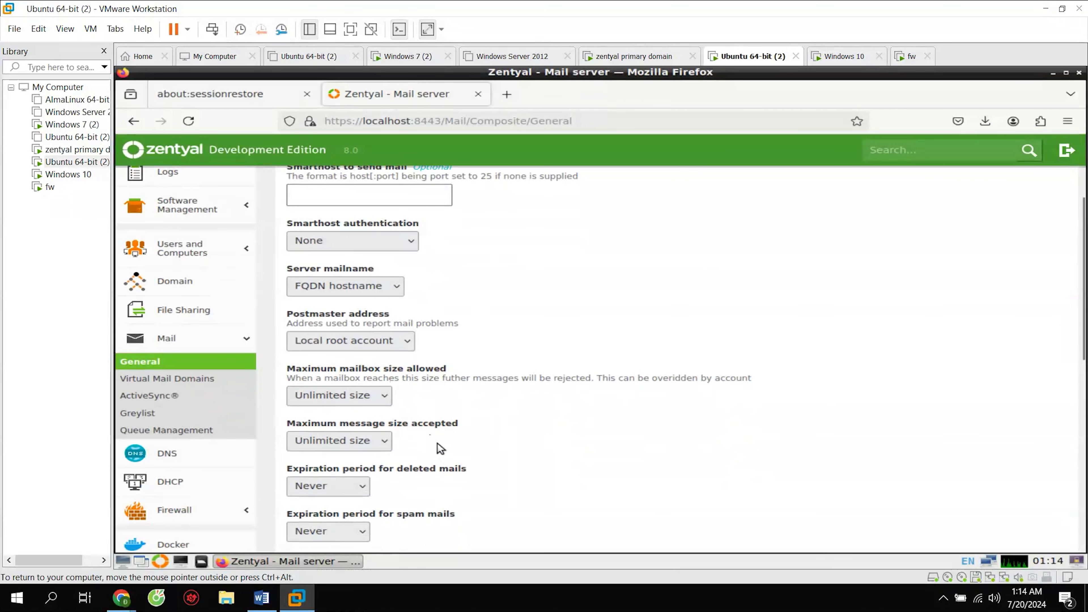
{"action": "scroll", "coordinate": [437, 443], "scroll_direction": "down", "scroll_amount": 3}
{"action": "scroll", "coordinate": [364, 461], "scroll_direction": "down", "scroll_amount": 3}
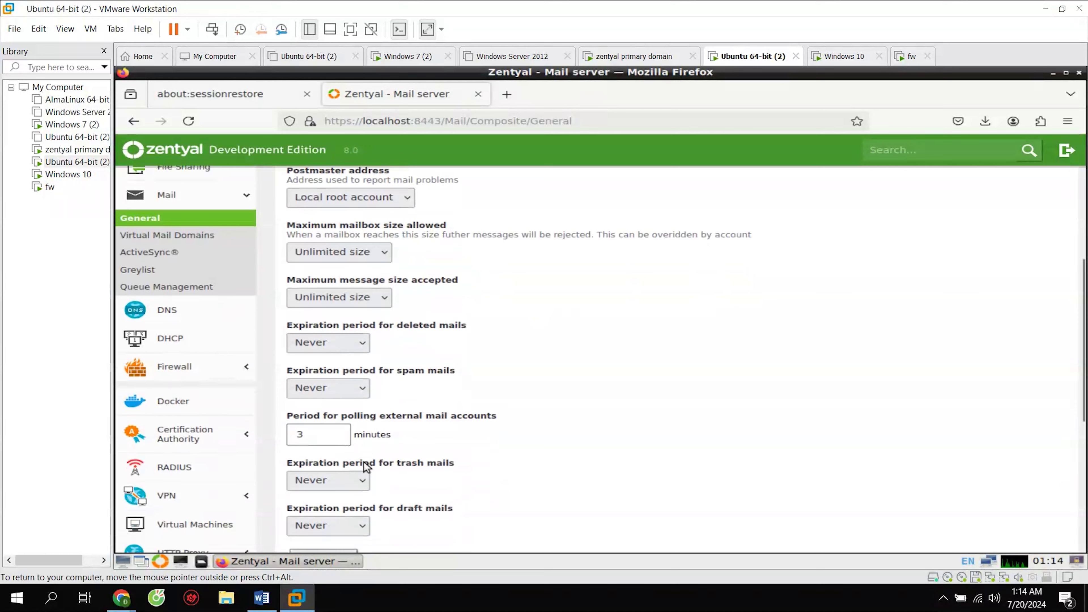
{"action": "scroll", "coordinate": [377, 443], "scroll_direction": "down", "scroll_amount": 3}
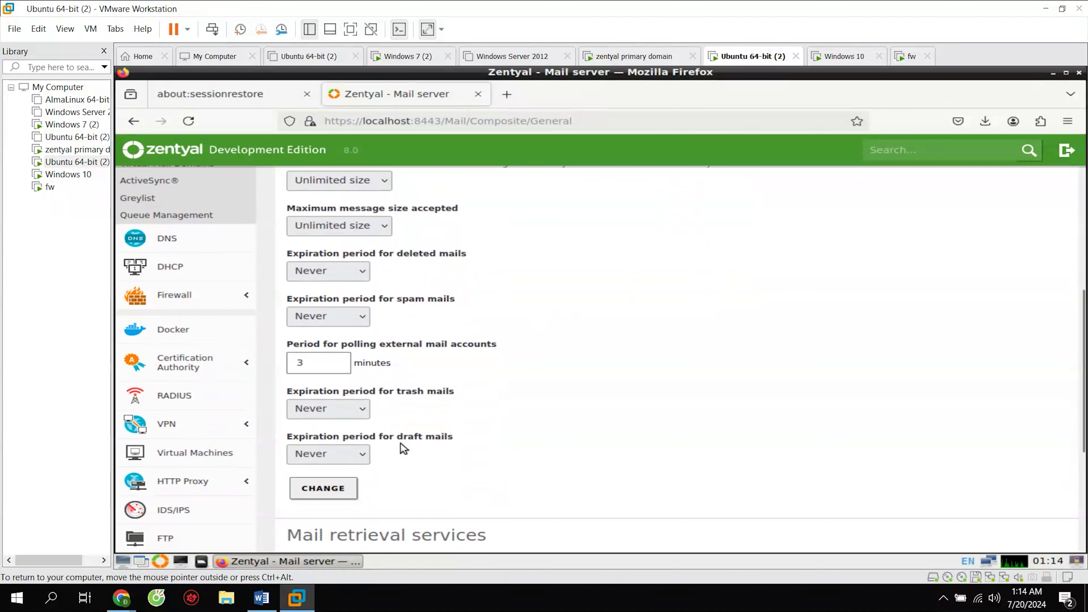
{"action": "scroll", "coordinate": [401, 443], "scroll_direction": "down", "scroll_amount": 6}
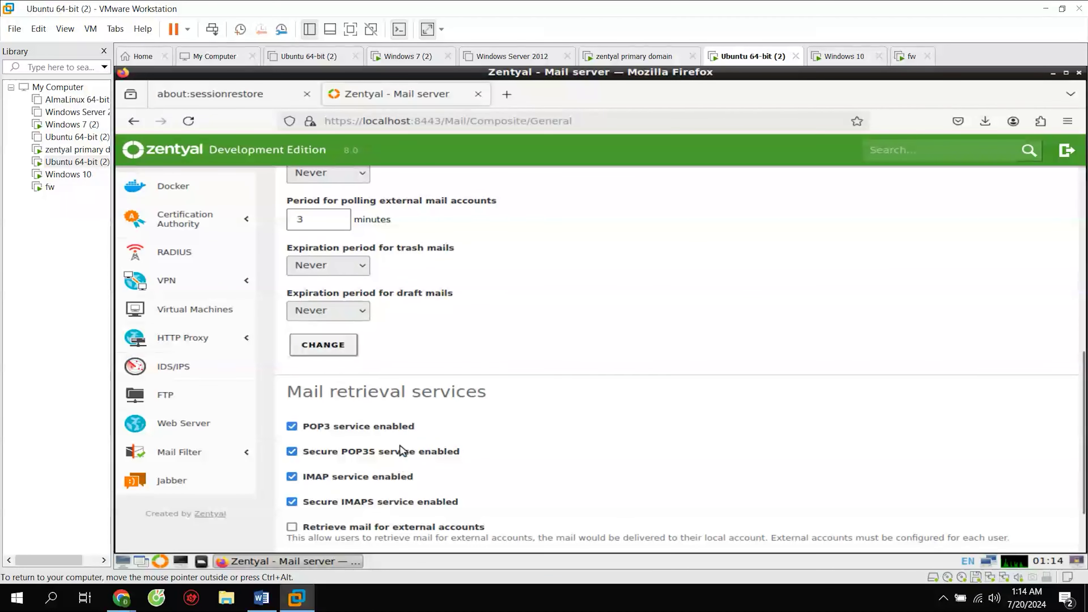
{"action": "scroll", "coordinate": [400, 449], "scroll_direction": "down", "scroll_amount": 3}
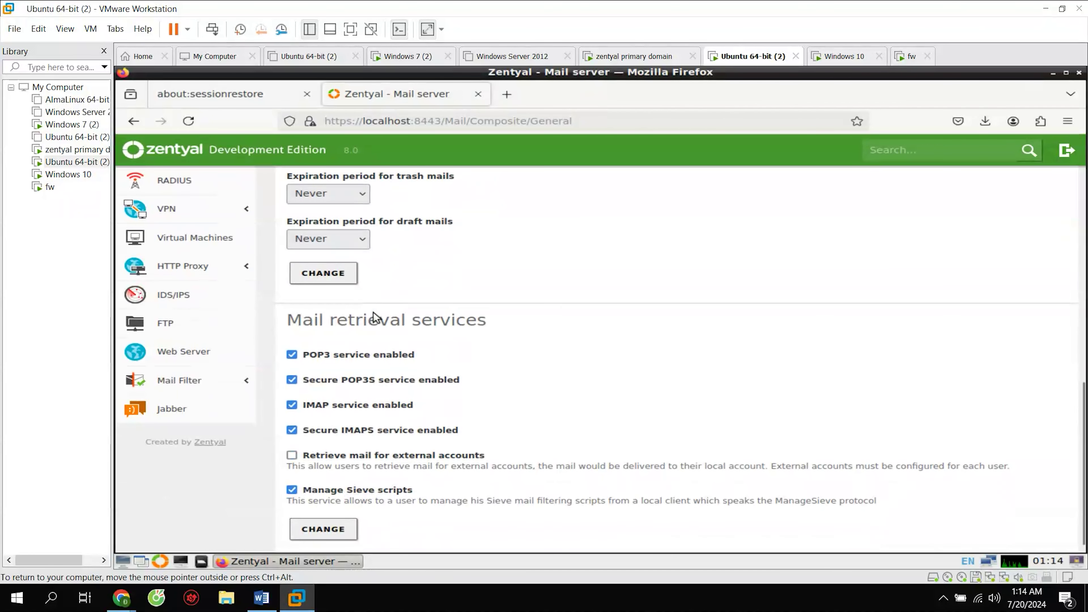
{"action": "left_click", "coordinate": [343, 529]}
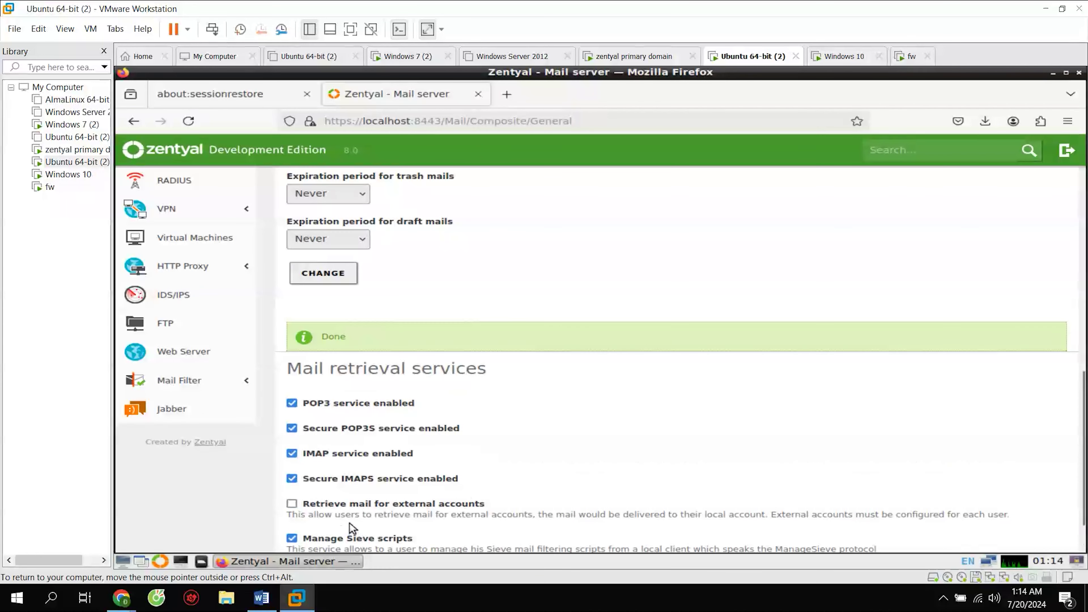
Show the virtual mail domains and examine the zentyal-domain.lan entry in the list of domains.
{"action": "scroll", "coordinate": [197, 317], "scroll_direction": "up", "scroll_amount": 3}
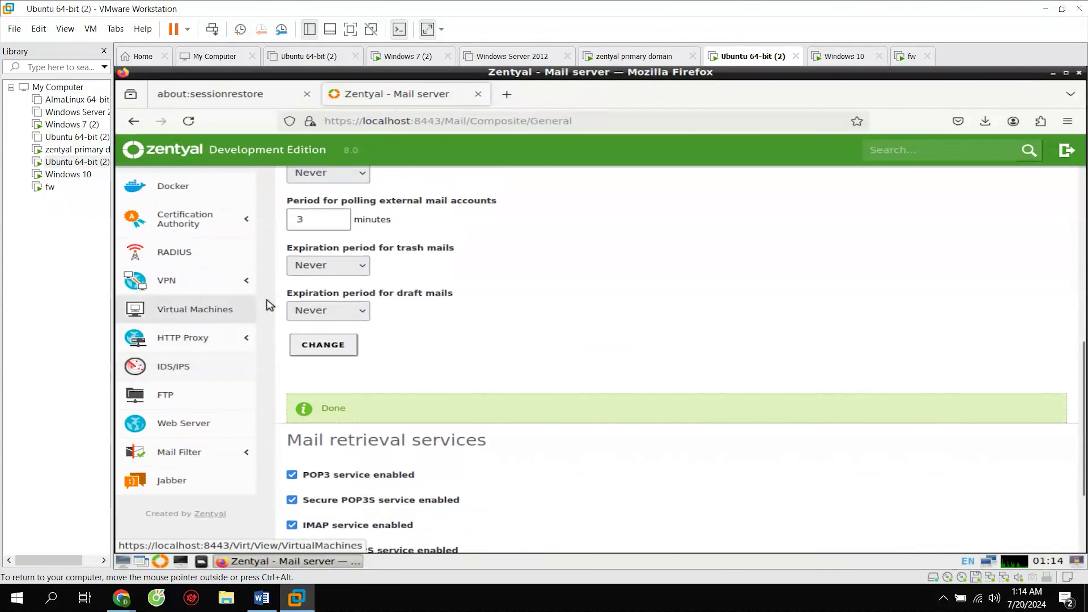
{"action": "scroll", "coordinate": [220, 321], "scroll_direction": "up", "scroll_amount": 6}
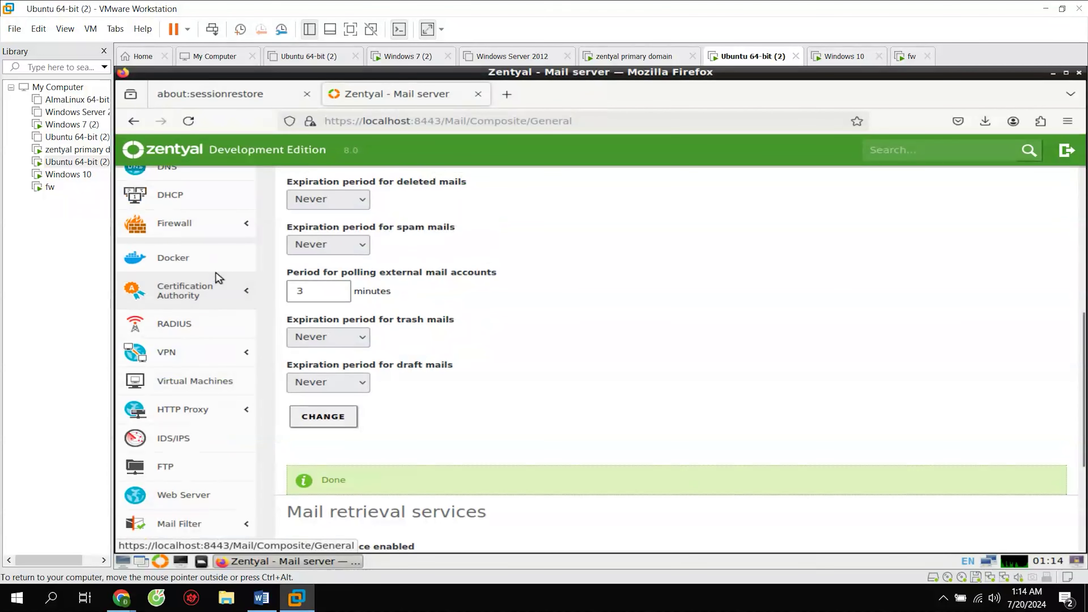
{"action": "scroll", "coordinate": [224, 261], "scroll_direction": "up", "scroll_amount": 3}
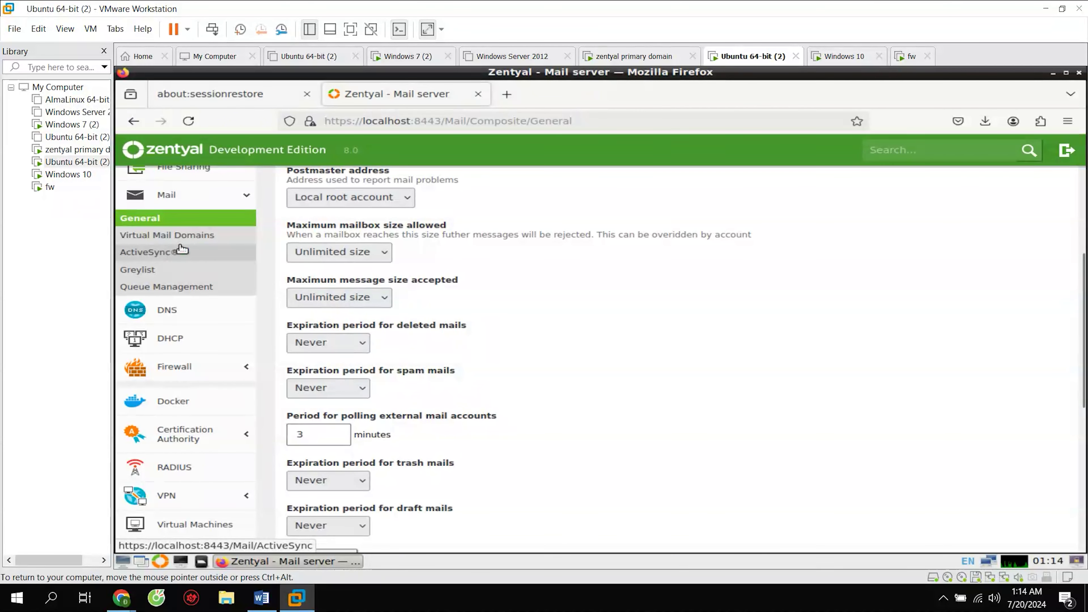
{"action": "left_click", "coordinate": [191, 241]}
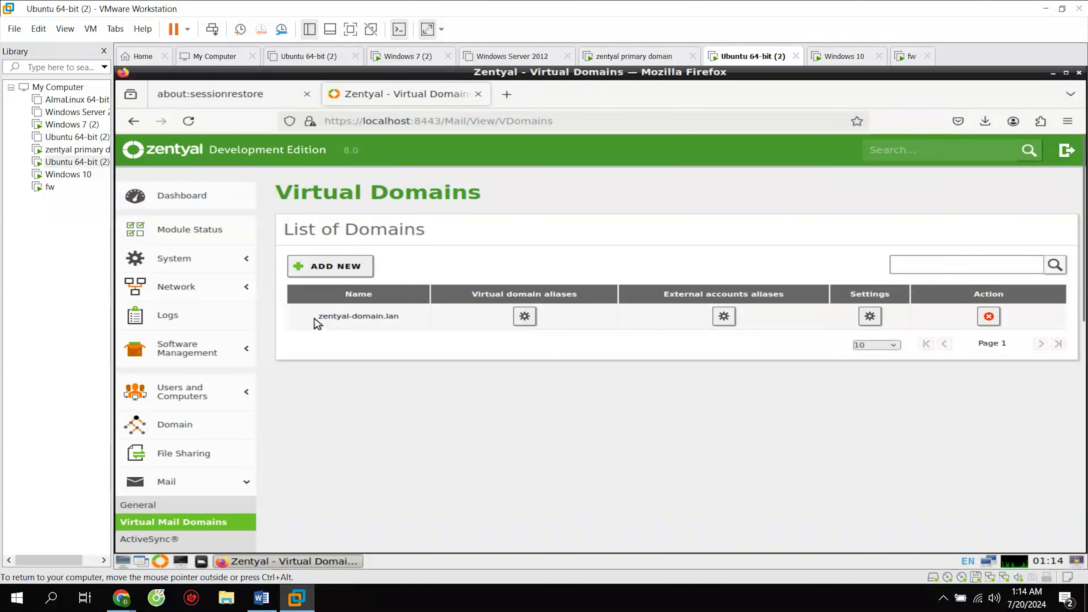
{"action": "left_click_drag", "start_coordinate": [319, 321], "coordinate": [395, 329]}
{"action": "left_click", "coordinate": [405, 341]}
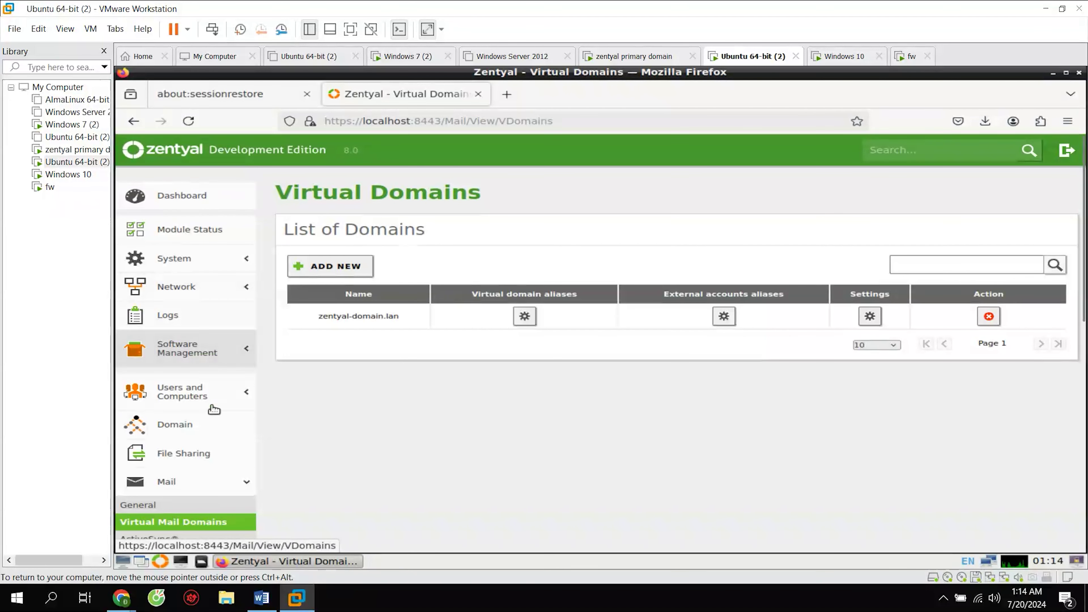
Examine the Jabber and mail account settings of the user template, and open the management page for users and computers.
{"action": "left_click", "coordinate": [225, 398]}
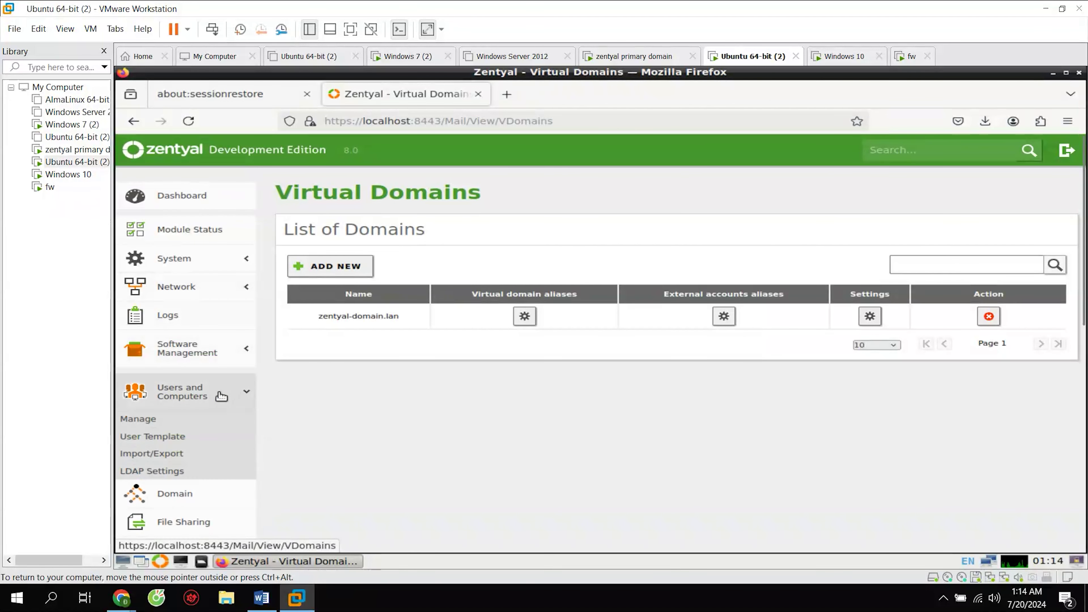
{"action": "left_click", "coordinate": [172, 443]}
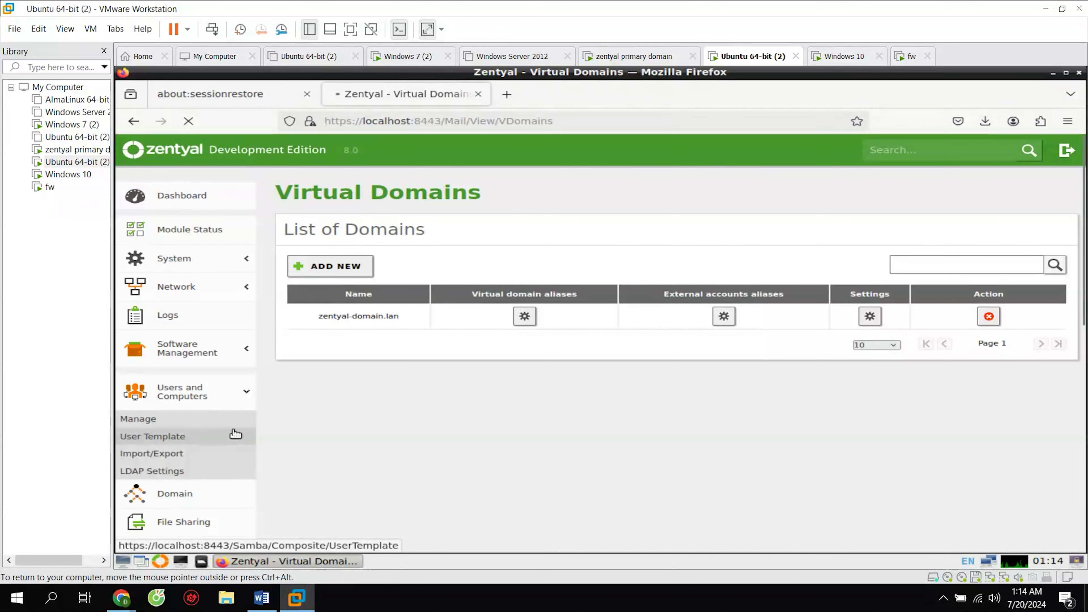
{"action": "scroll", "coordinate": [412, 433], "scroll_direction": "down", "scroll_amount": 3}
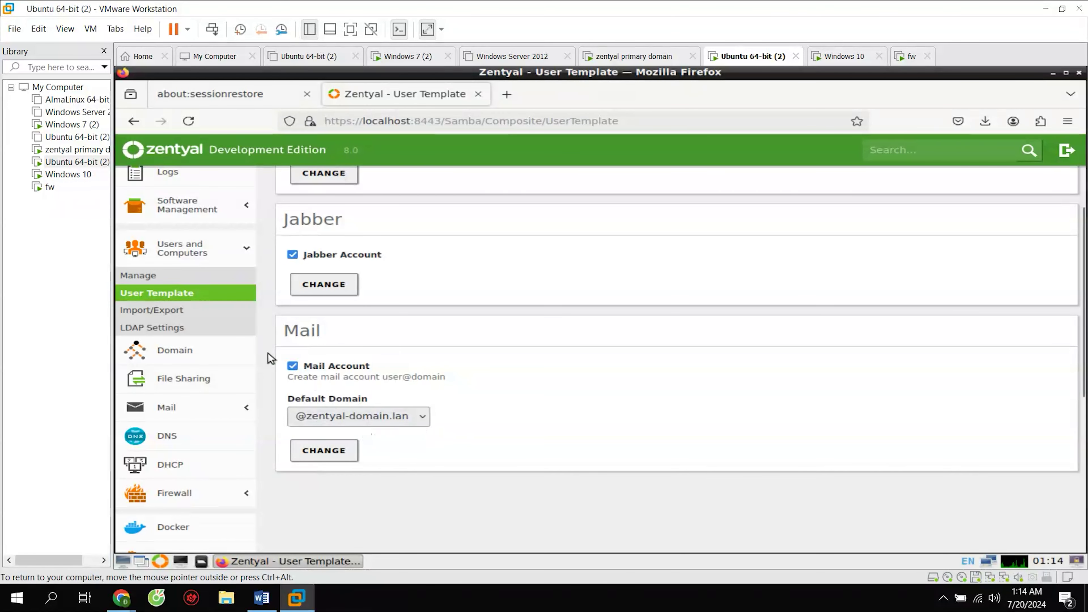
{"action": "left_click", "coordinate": [150, 280]}
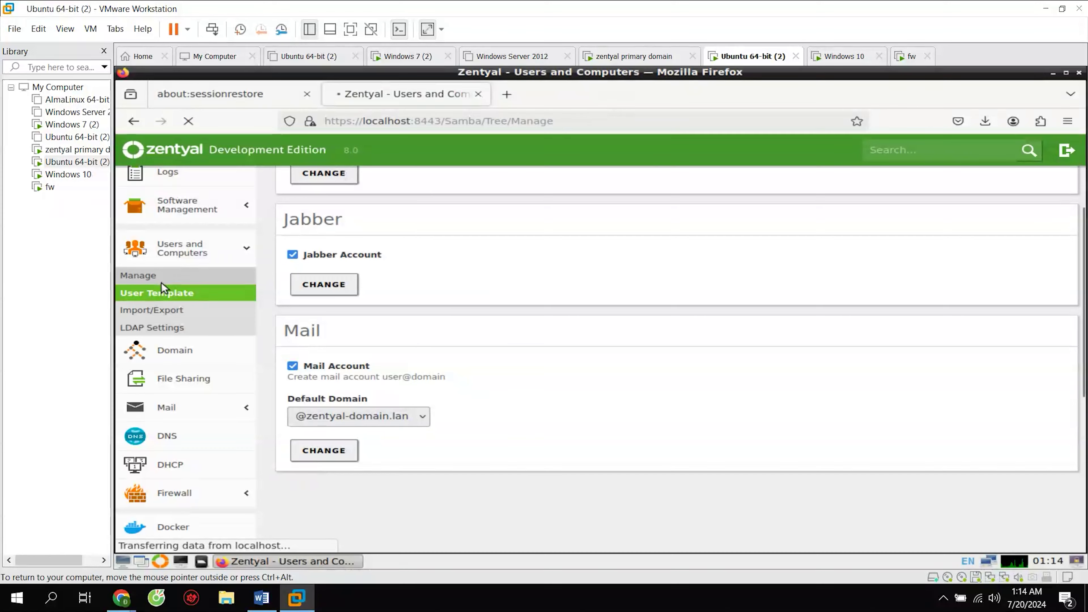
Start a new user in the Users container with the user name dan12 and fill in the first and last names.
{"action": "left_click", "coordinate": [340, 321]}
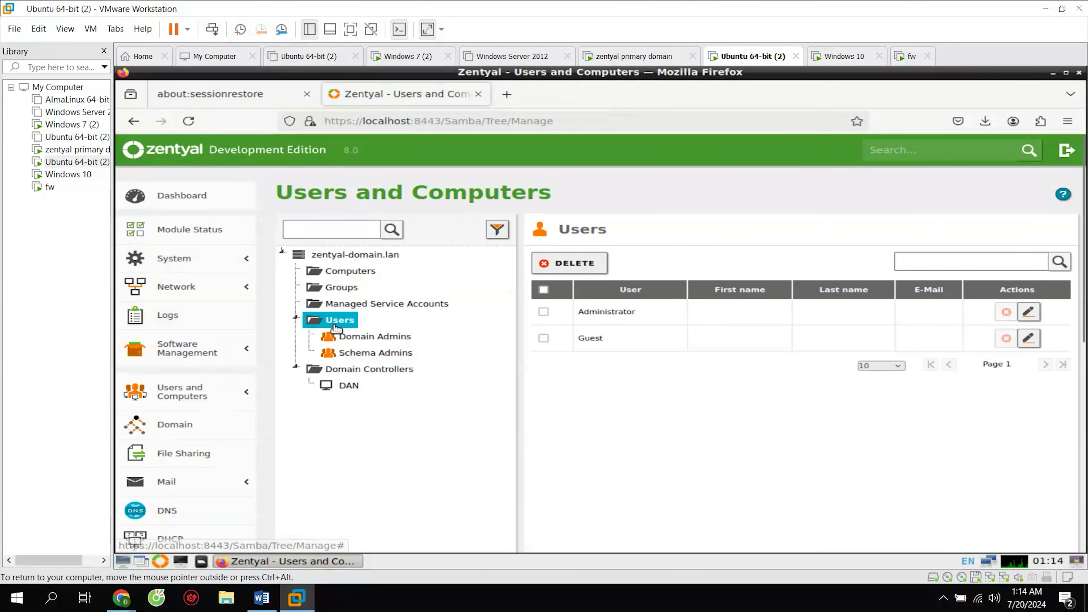
{"action": "scroll", "coordinate": [461, 370], "scroll_direction": "down", "scroll_amount": 3}
{"action": "left_click", "coordinate": [295, 506]}
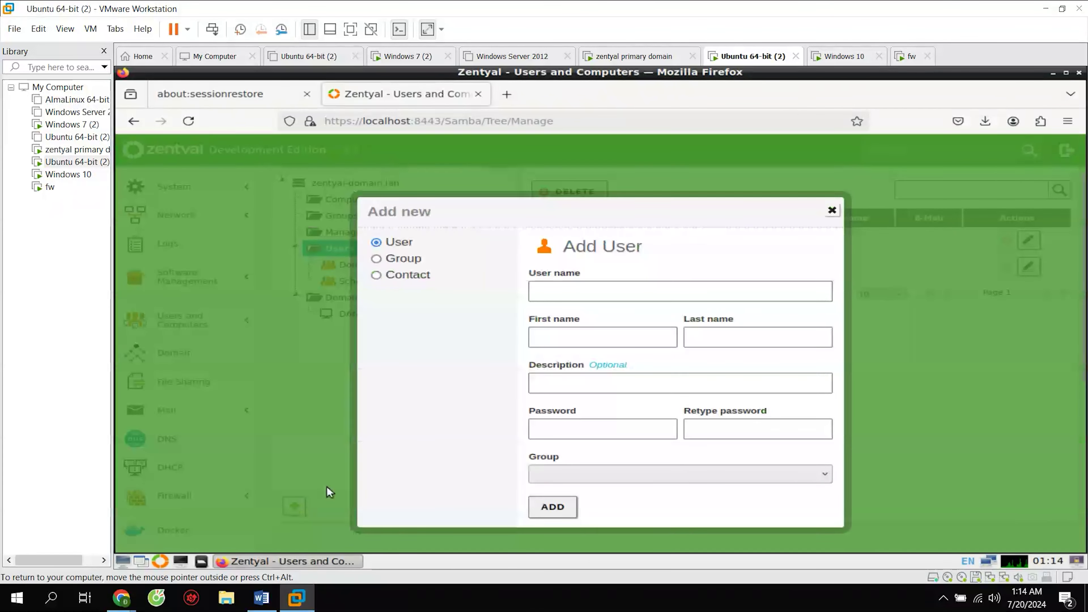
{"action": "left_click", "coordinate": [573, 291]}
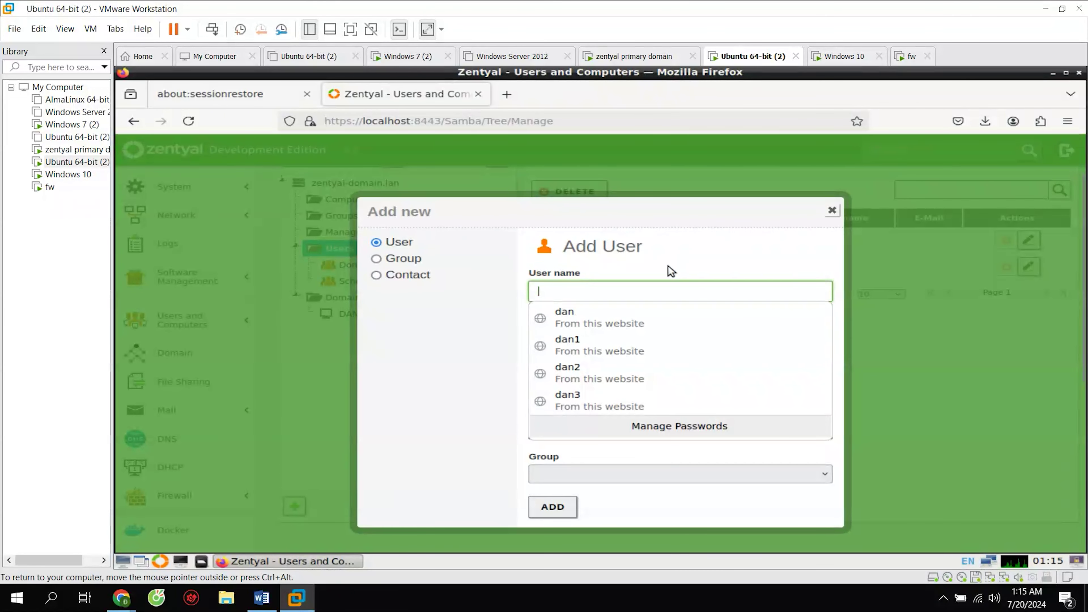
{"action": "type", "text": "dan12"}
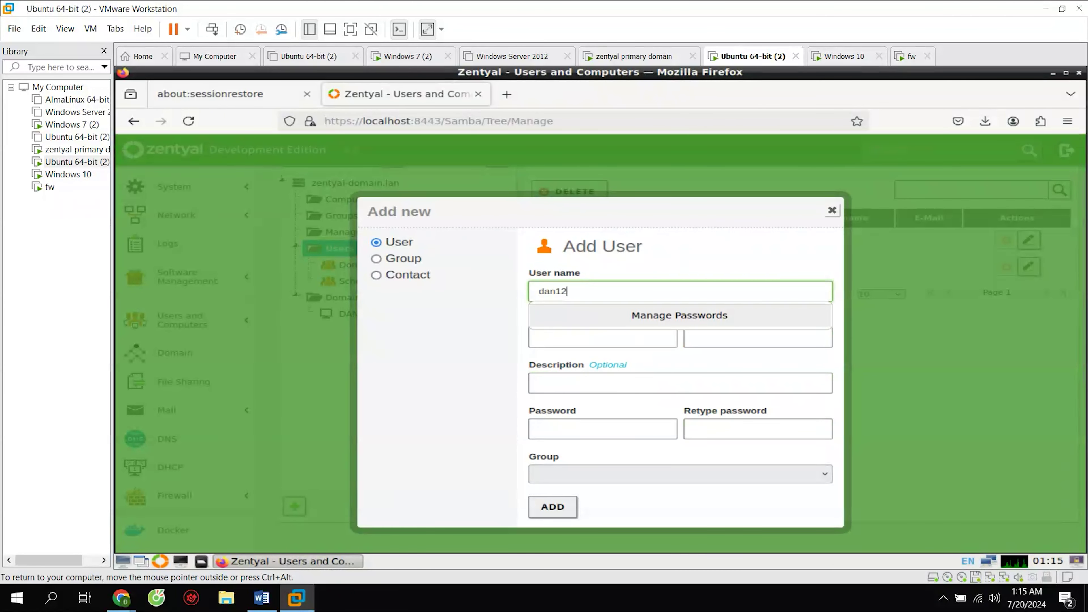
{"action": "left_click", "coordinate": [627, 346]}
{"action": "type", "text": "dan"}
{"action": "key", "text": "Tab"}
{"action": "type", "text": "dan"}
Enter and retype the new user's account password, and add the user to the domain.
{"action": "left_click", "coordinate": [562, 429]}
{"action": "type", "text": "P"}
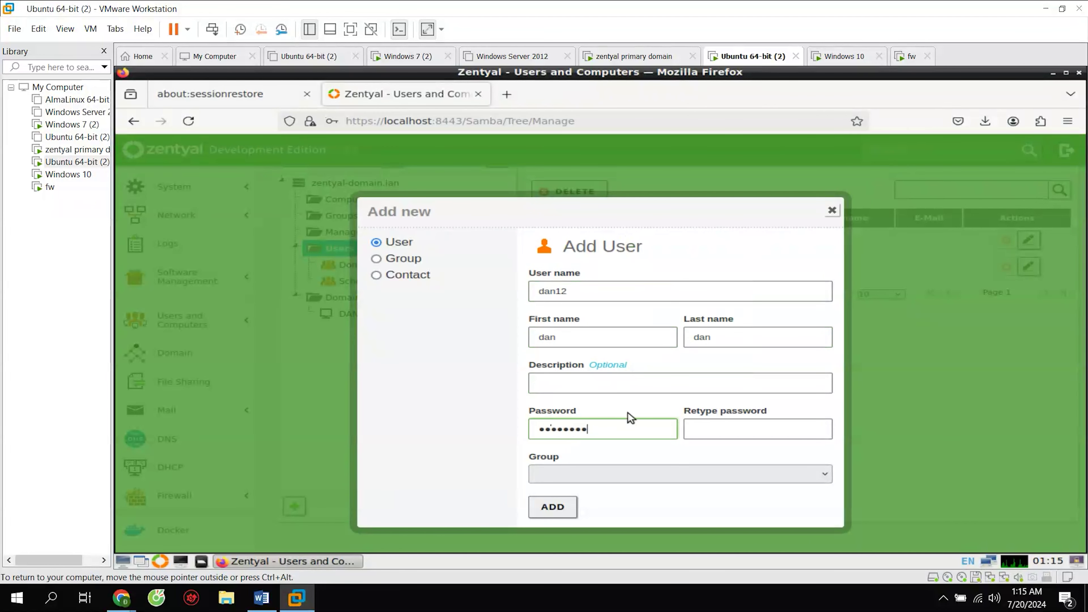
{"action": "left_click", "coordinate": [712, 429]}
{"action": "type", "text": "P"}
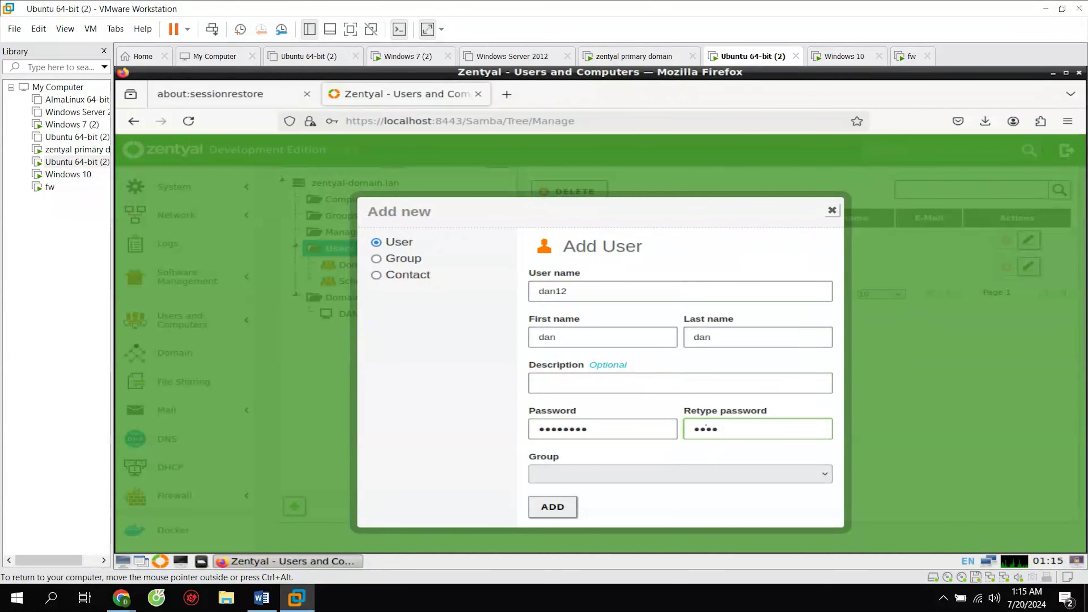
{"action": "left_click", "coordinate": [557, 508]}
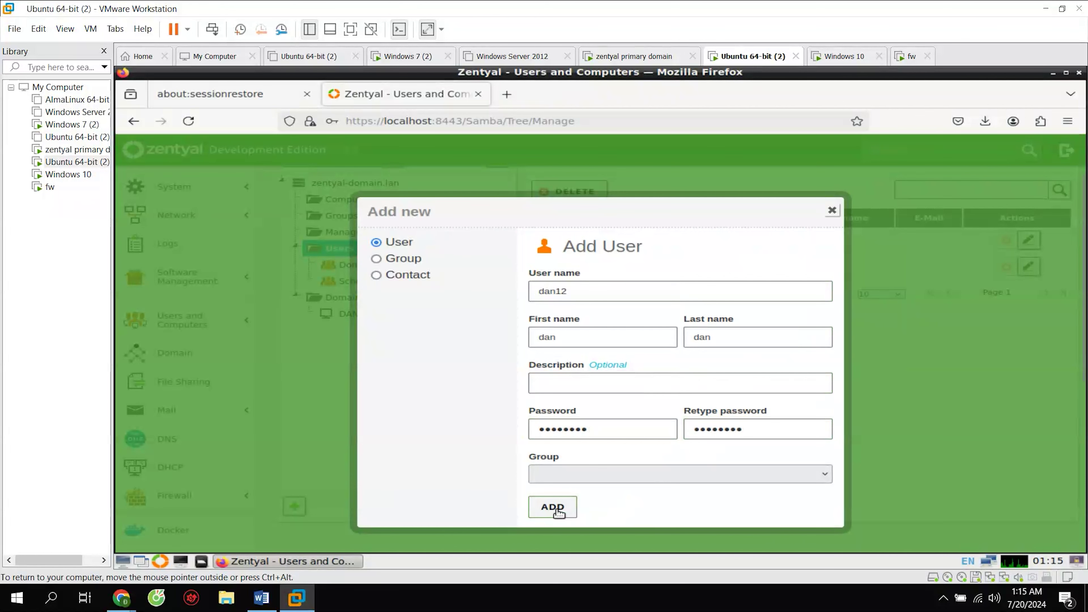
{"action": "left_click", "coordinate": [538, 279]}
{"action": "left_click", "coordinate": [552, 507]}
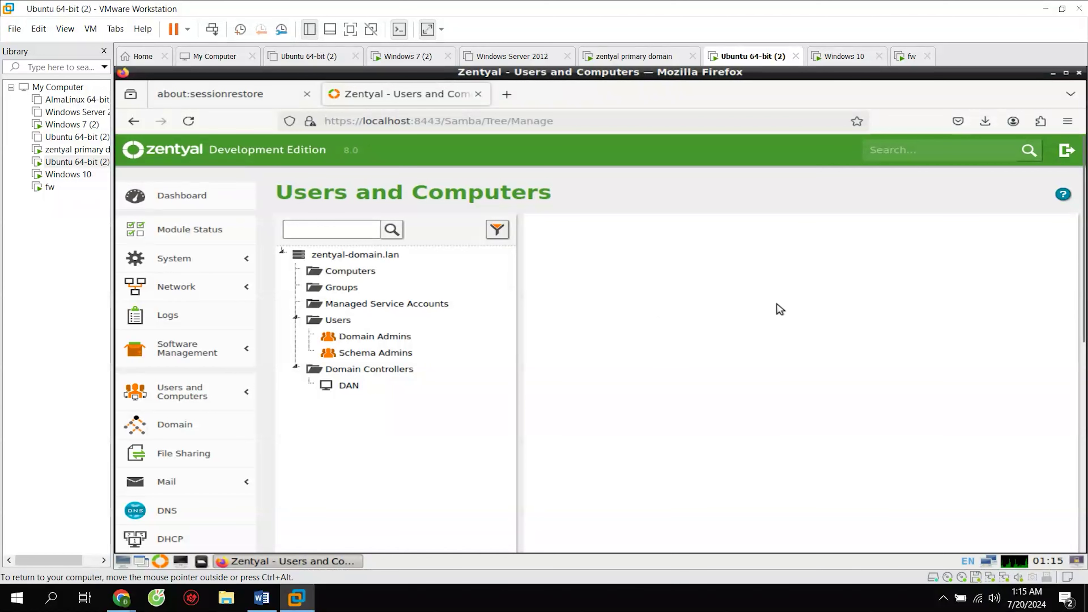
Show the Users container and check the e-mail address assigned to the dan12 account.
{"action": "left_click", "coordinate": [338, 320]}
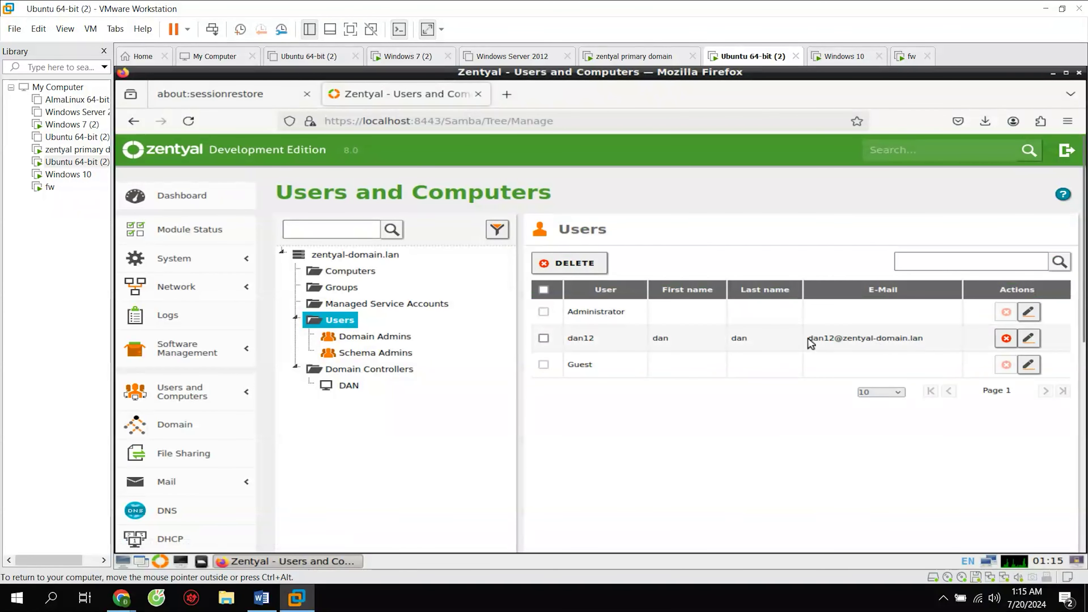
{"action": "left_click", "coordinate": [855, 372]}
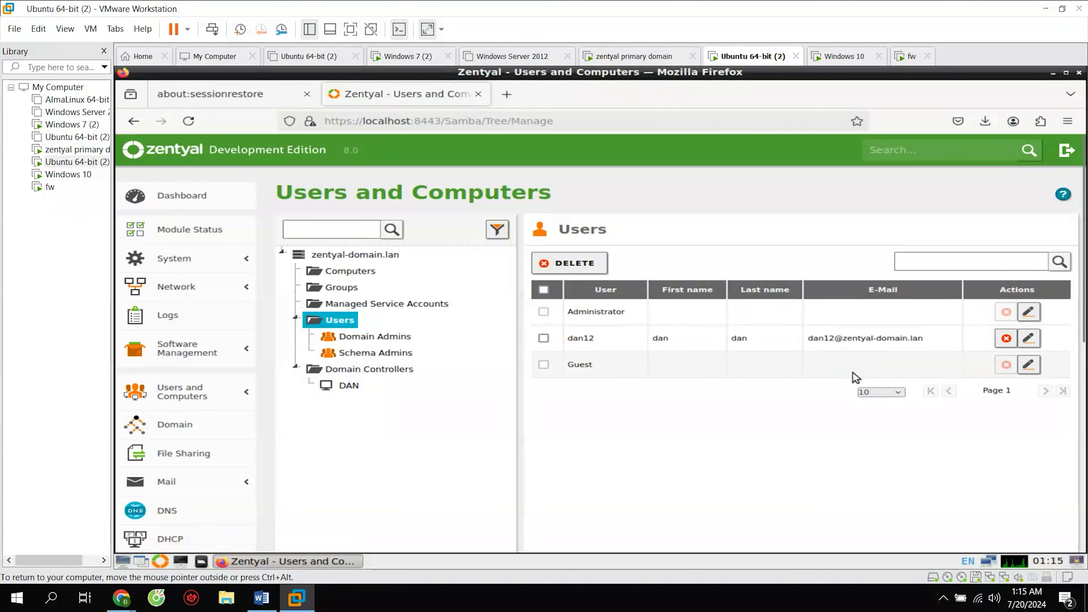
{"action": "scroll", "coordinate": [228, 301], "scroll_direction": "down", "scroll_amount": 3}
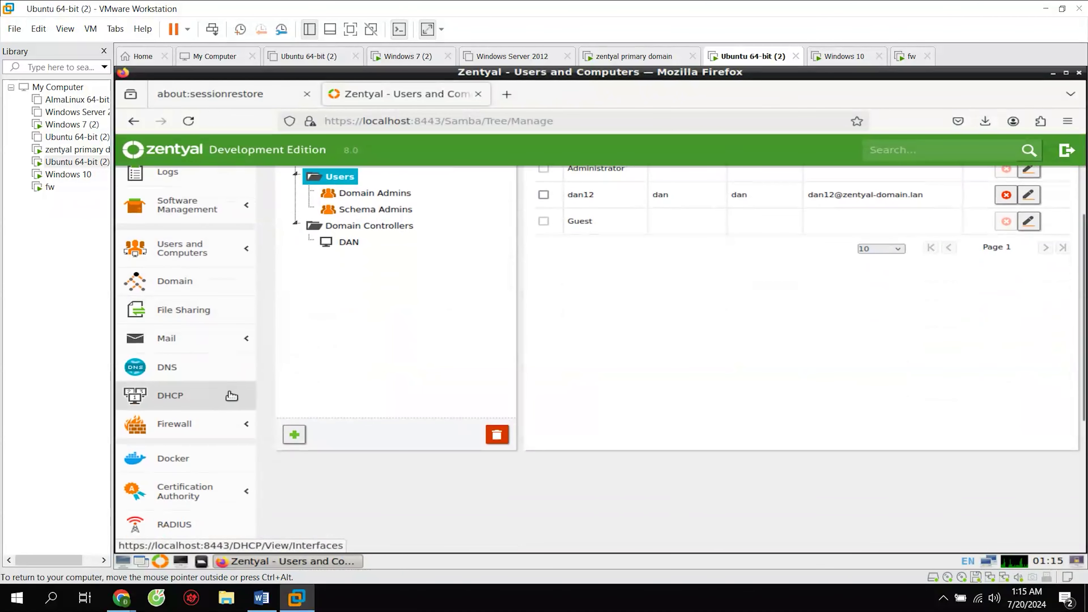
{"action": "scroll", "coordinate": [233, 399], "scroll_direction": "down", "scroll_amount": 2}
{"action": "scroll", "coordinate": [224, 395], "scroll_direction": "up", "scroll_amount": 3}
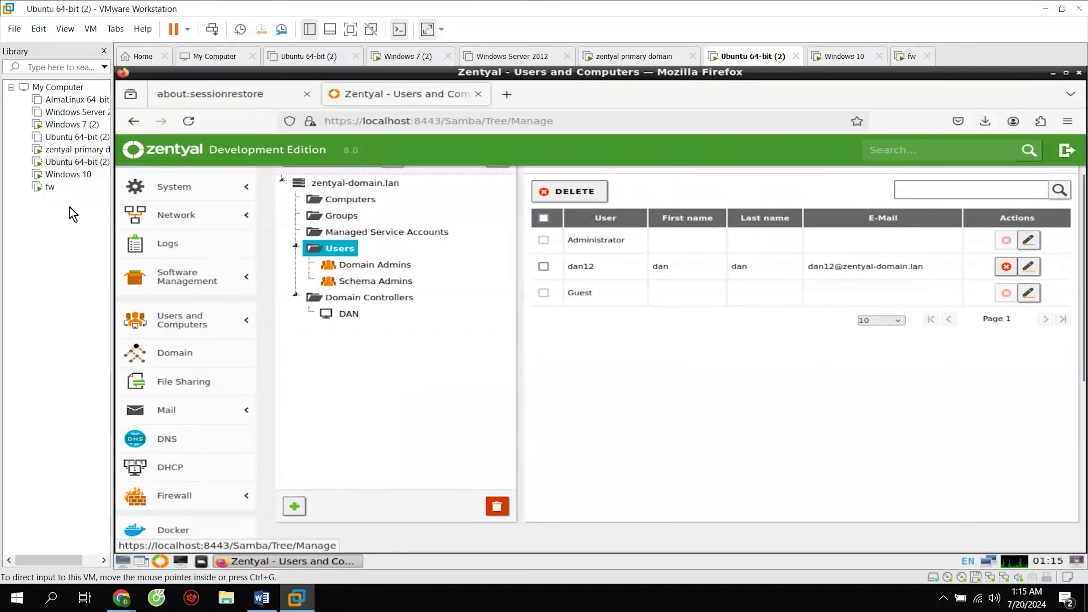
Switch to the fw virtual machine and wake its console to examine the management URL, GREEN zone and uplink addresses.
{"action": "left_click", "coordinate": [51, 187]}
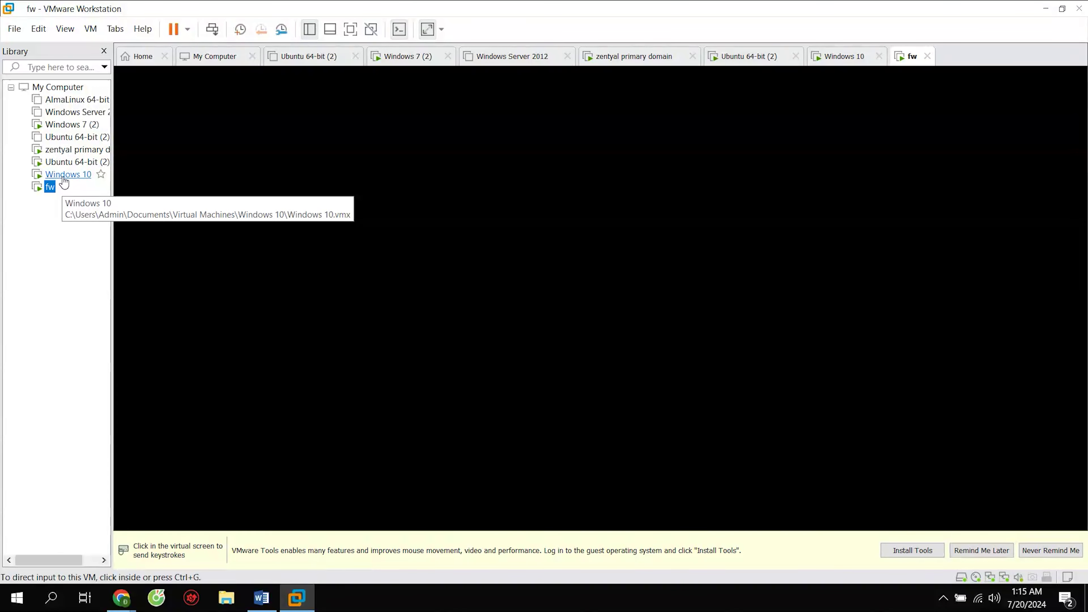
{"action": "left_click", "coordinate": [324, 242]}
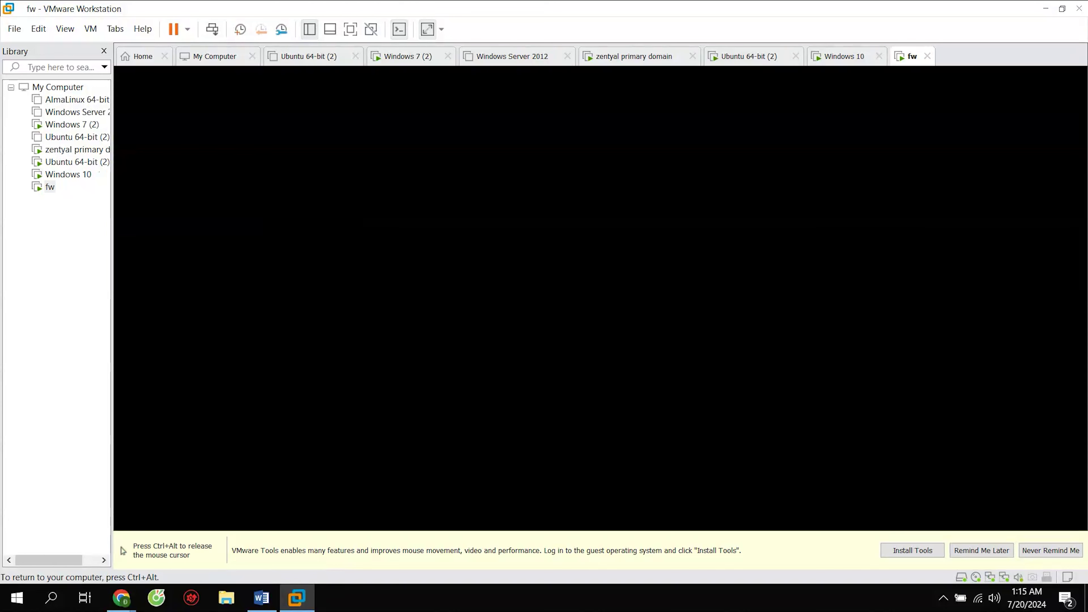
{"action": "key", "text": "Return"}
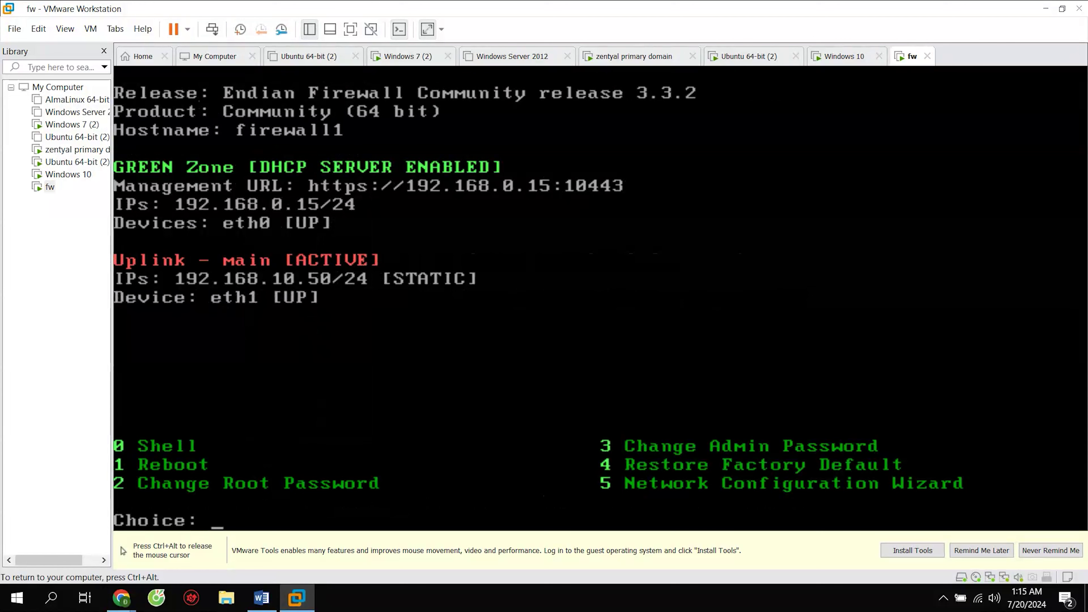
{"action": "key", "text": "ctrl+alt"}
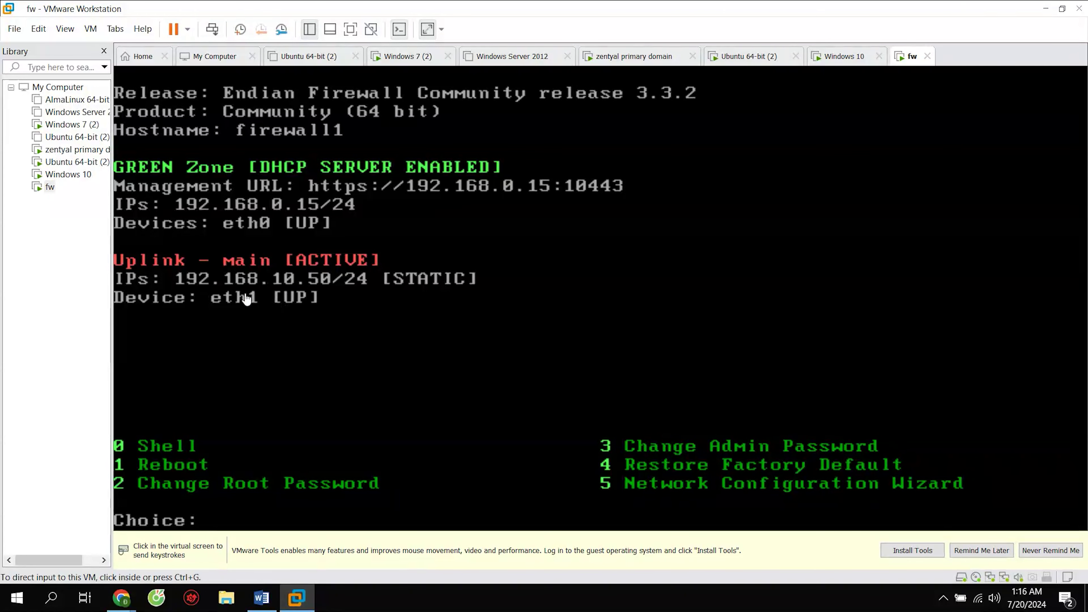
Switch to the Windows 10 virtual machine and examine the Ethernet1 addresses and firewall ping output in the Command Prompt.
{"action": "left_click", "coordinate": [56, 175]}
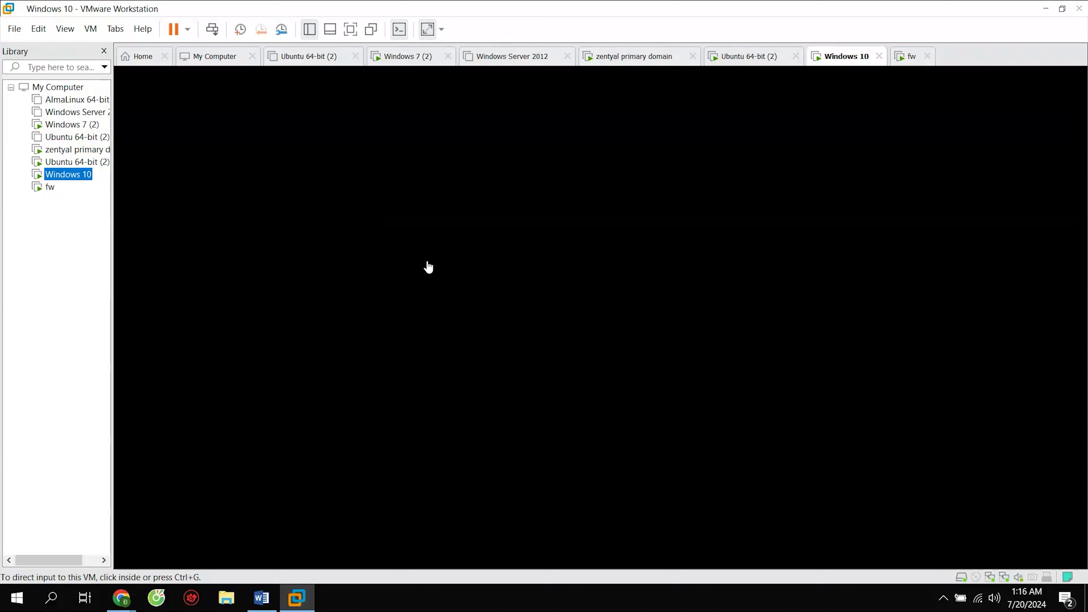
{"action": "left_click", "coordinate": [407, 248]}
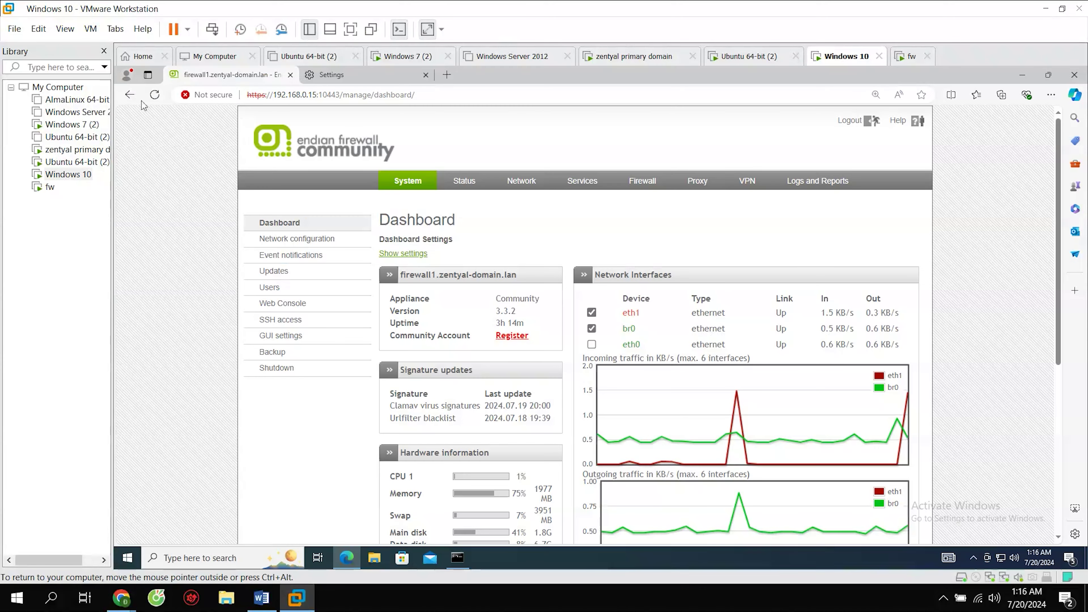
{"action": "left_click", "coordinate": [458, 557]}
{"action": "left_click", "coordinate": [784, 338]}
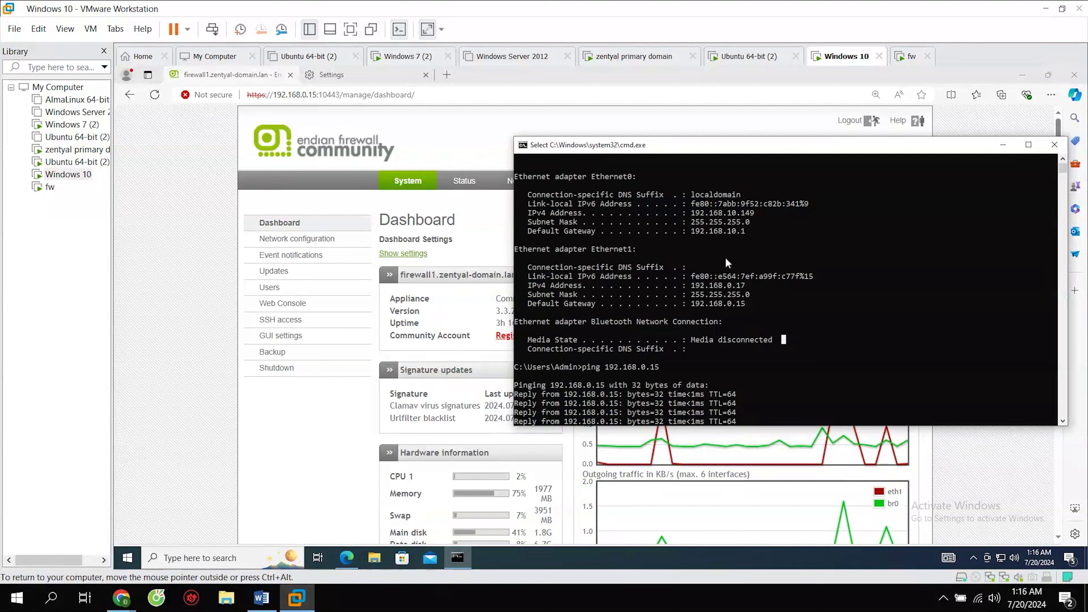
{"action": "left_click_drag", "start_coordinate": [732, 150], "coordinate": [491, 166]}
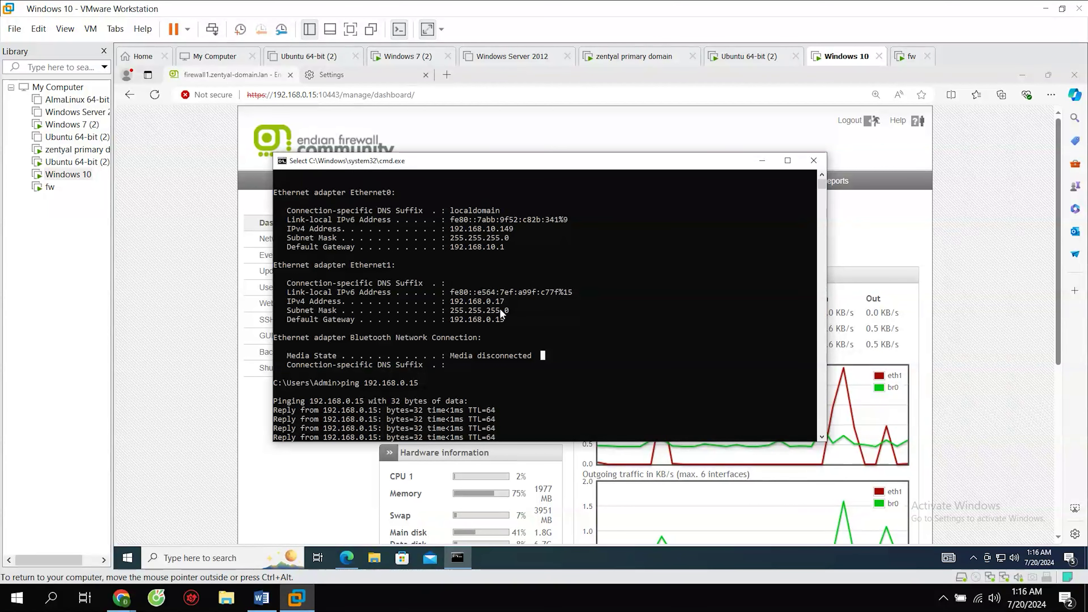
{"action": "left_click_drag", "start_coordinate": [451, 303], "coordinate": [522, 303]}
{"action": "key", "text": "ctrl+c"}
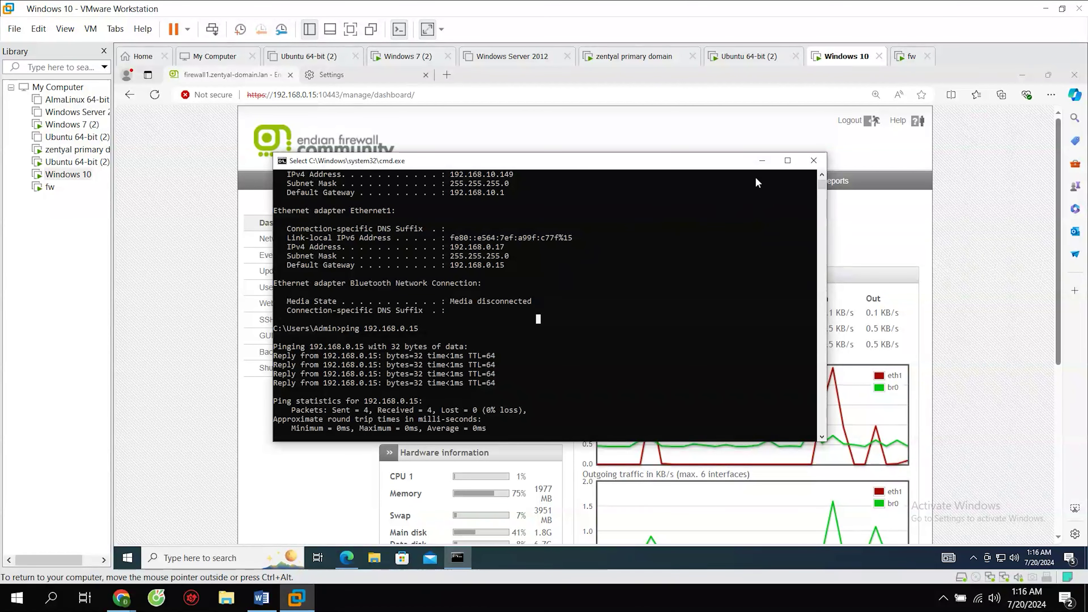
{"action": "left_click", "coordinate": [765, 163]}
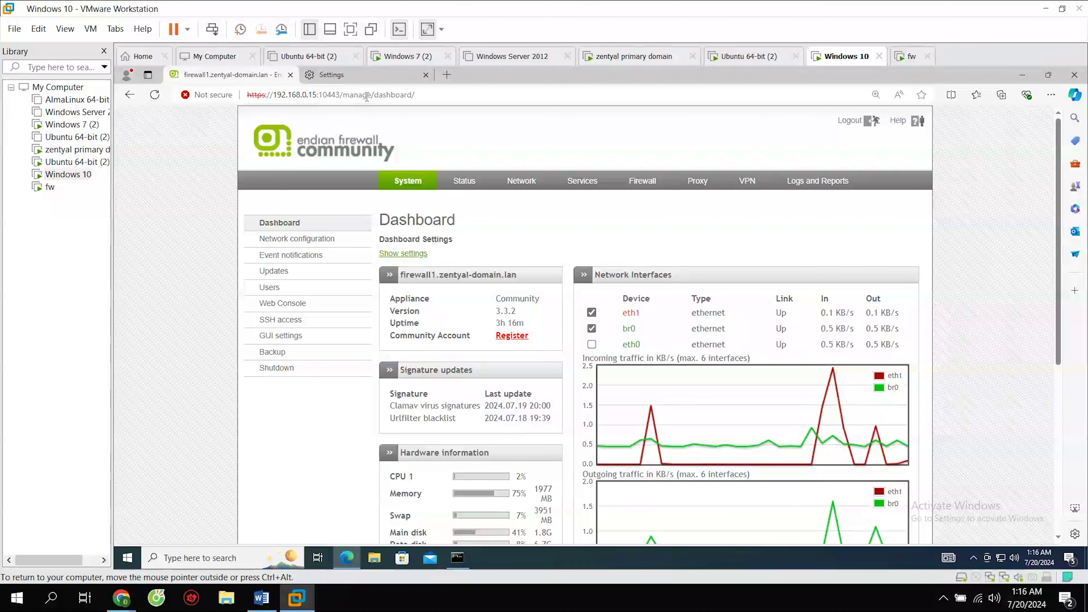
Enter the firewall management address 192.168.0.15:10443 in a new browser tab.
{"action": "left_click_drag", "start_coordinate": [278, 94], "coordinate": [302, 95]}
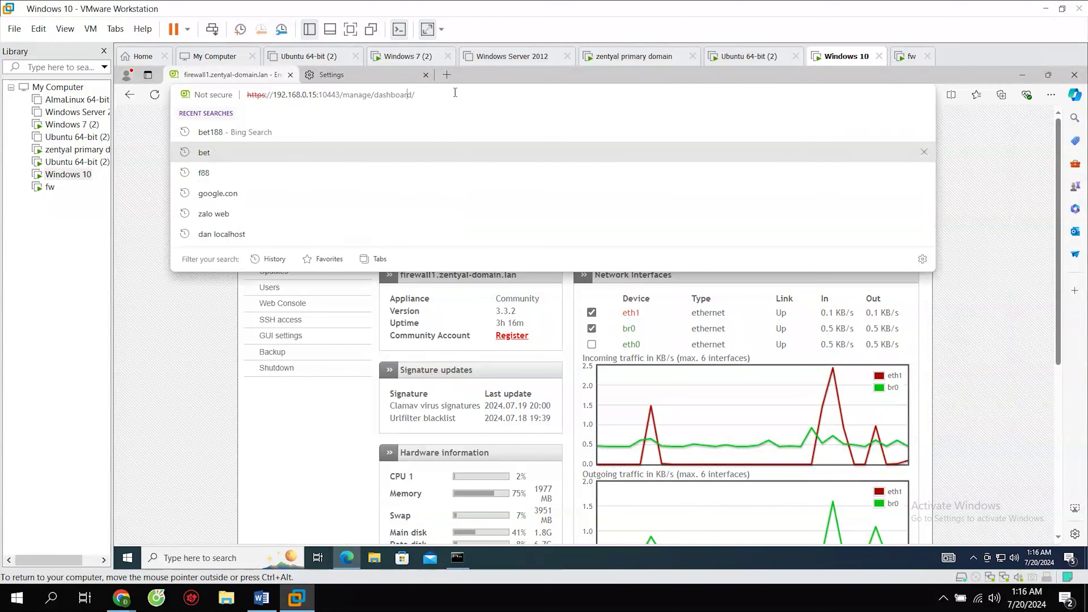
{"action": "left_click", "coordinate": [448, 75]}
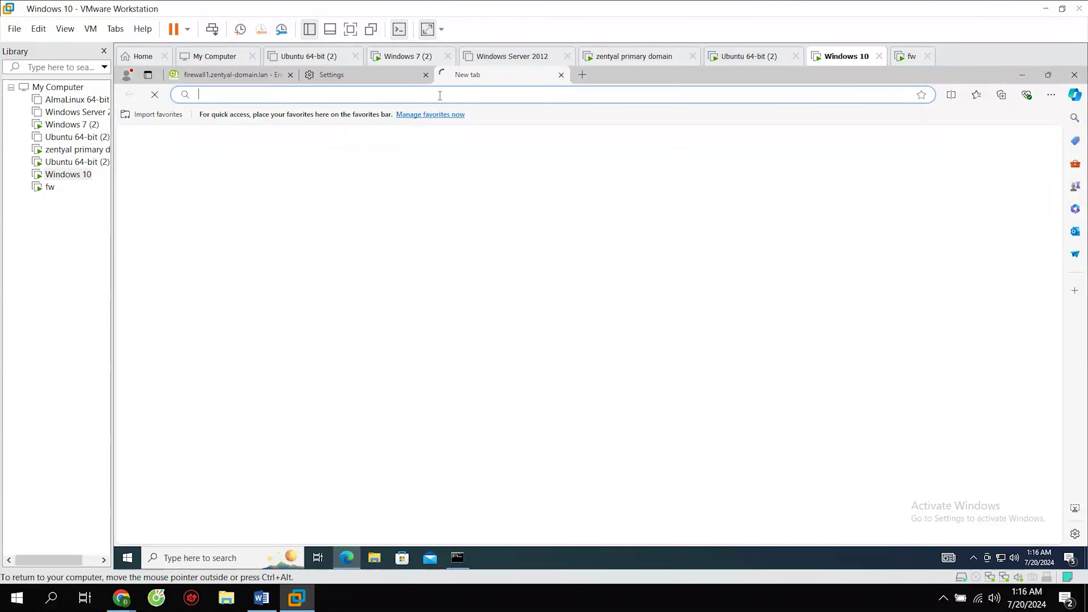
{"action": "left_click", "coordinate": [441, 94]}
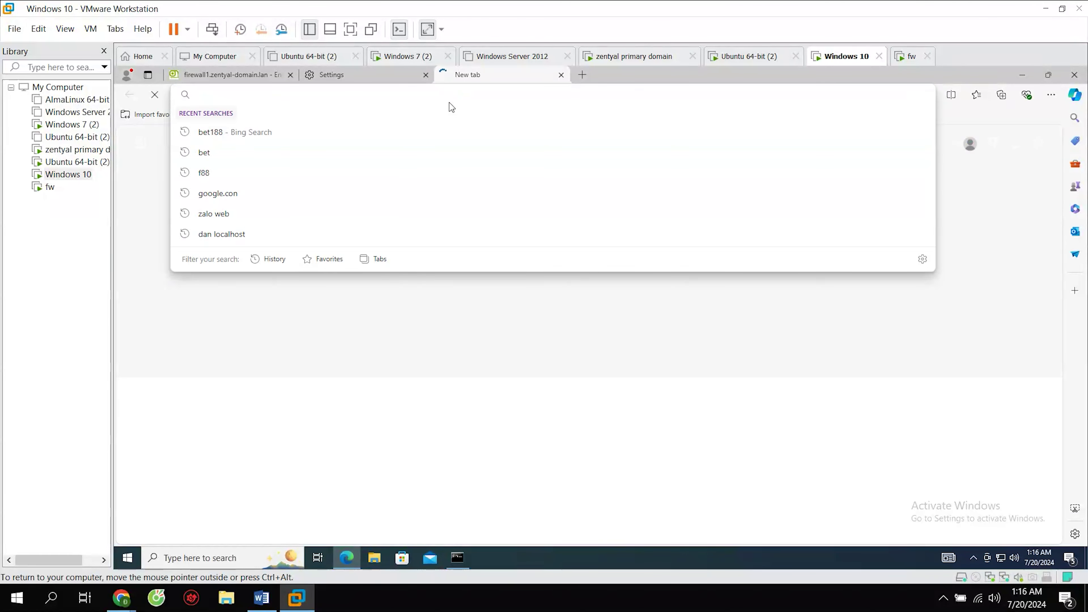
{"action": "type", "text": "192.1"}
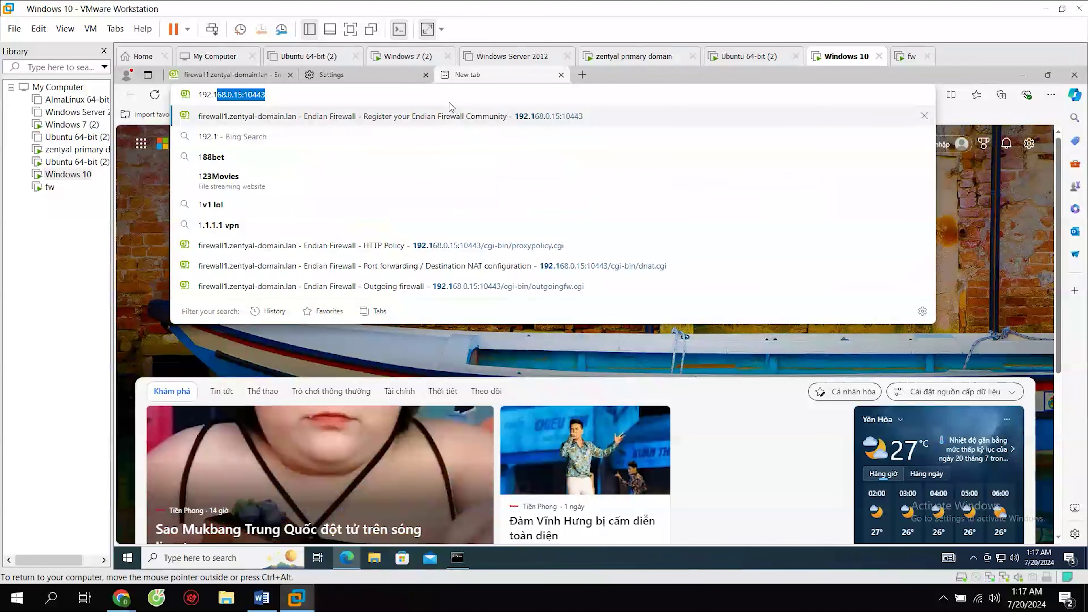
{"action": "type", "text": "68.0.15"}
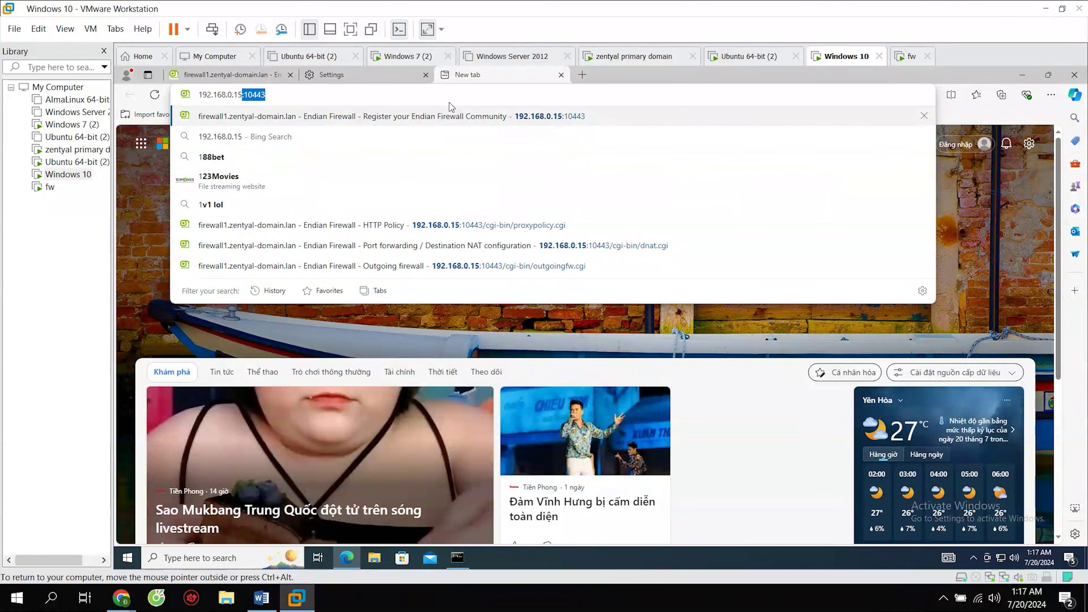
{"action": "type", "text": ":"}
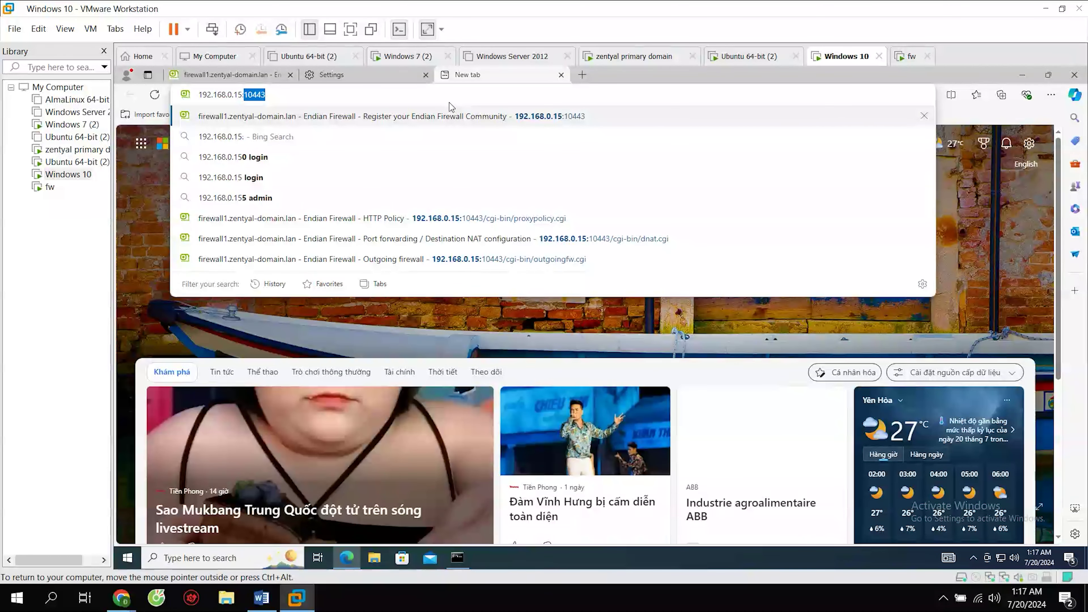
{"action": "type", "text": "10443"}
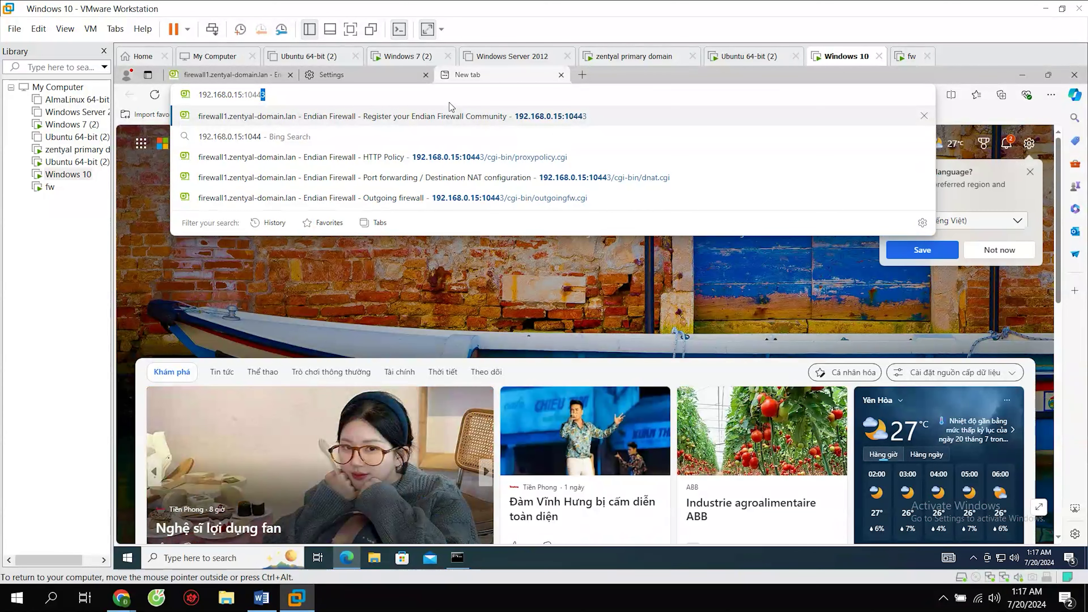
Return to the fw virtual machine and refresh its console to check the management URL and port.
{"action": "left_click", "coordinate": [50, 187]}
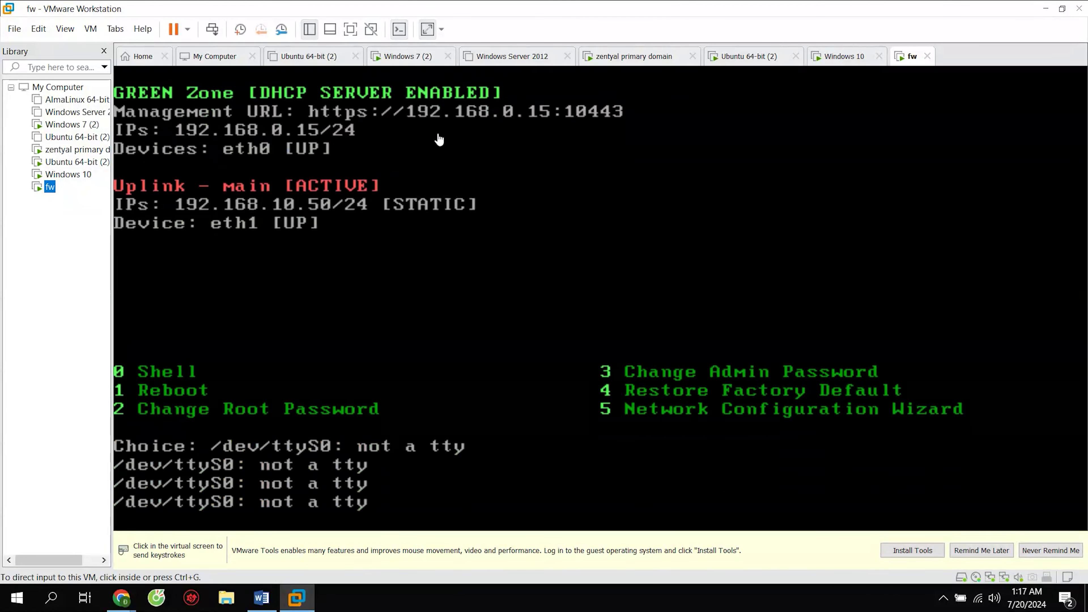
{"action": "left_click", "coordinate": [476, 209]}
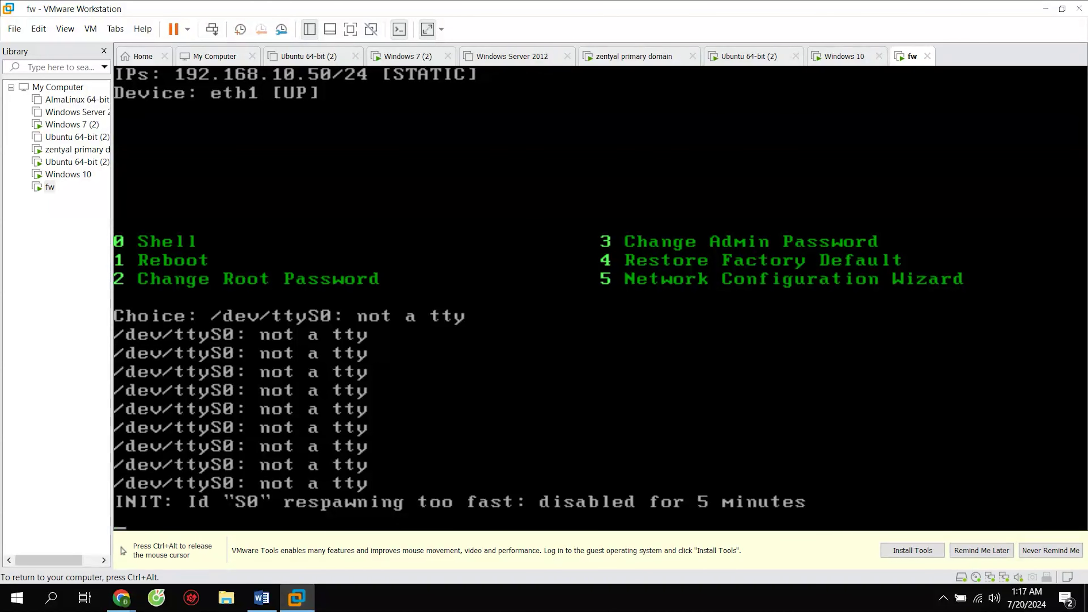
{"action": "key", "text": "Return"}
{"action": "key", "text": "ctrl+alt"}
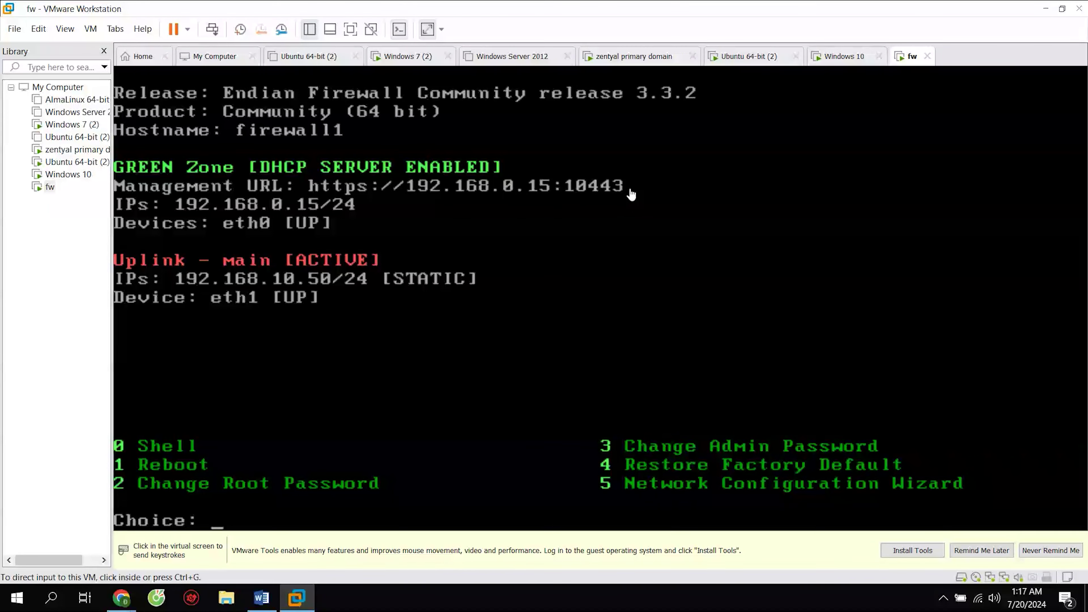
Switch back to the Windows 10 virtual machine and load the entered firewall management address.
{"action": "left_click", "coordinate": [61, 175]}
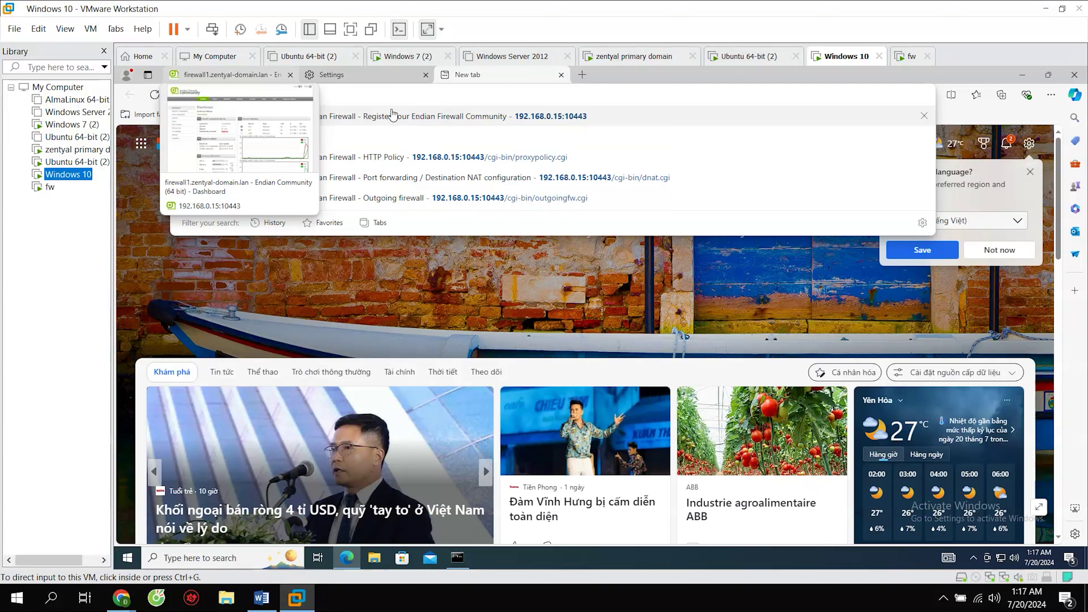
{"action": "left_click", "coordinate": [399, 96]}
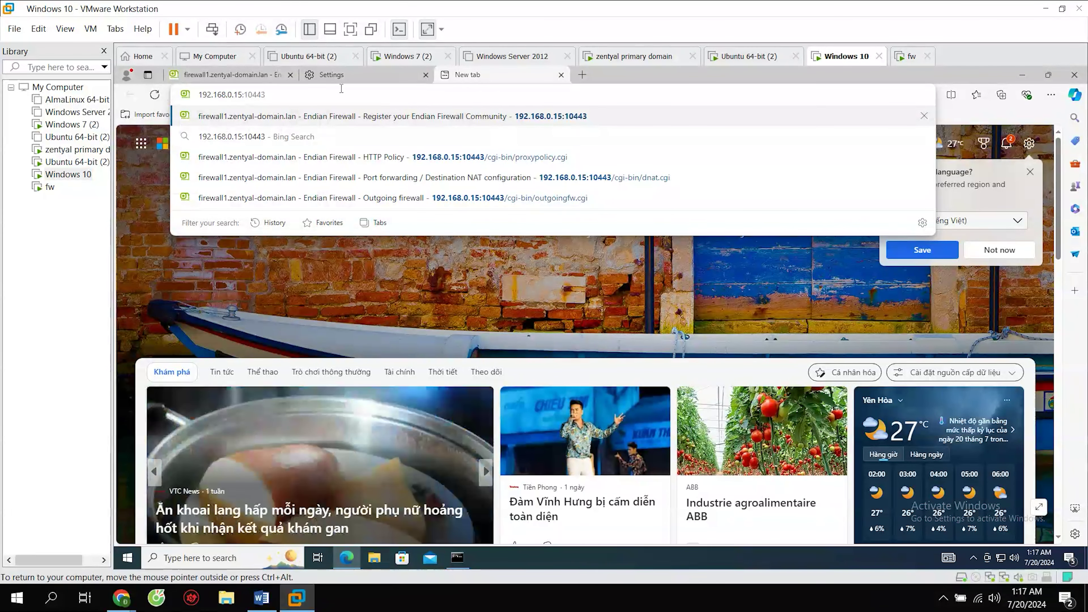
{"action": "key", "text": "Return"}
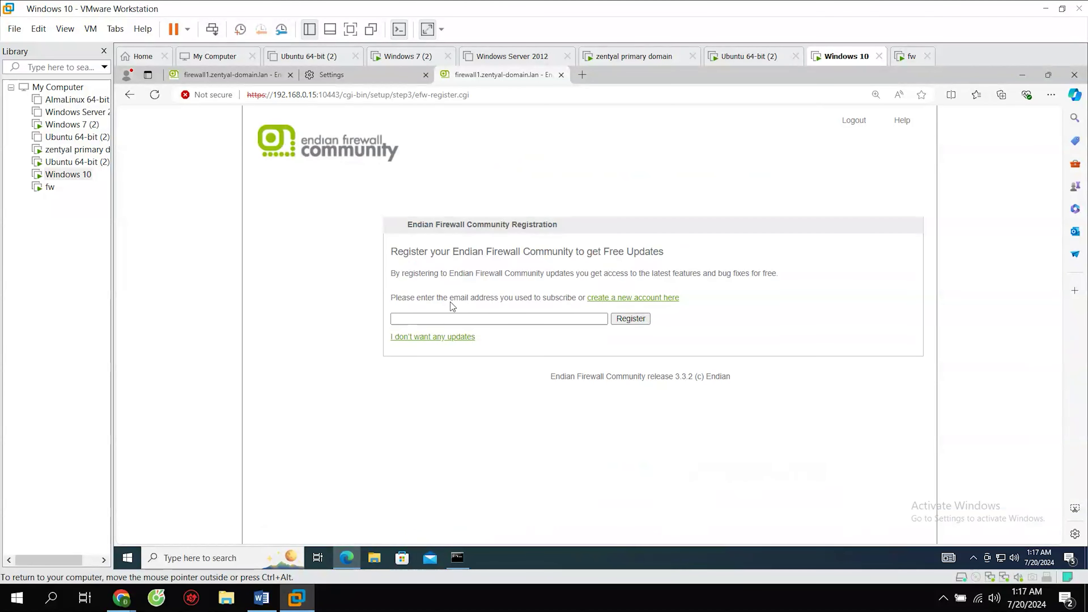
Decline the Endian Firewall Community updates registration and look over the system dashboard.
{"action": "left_click", "coordinate": [446, 339]}
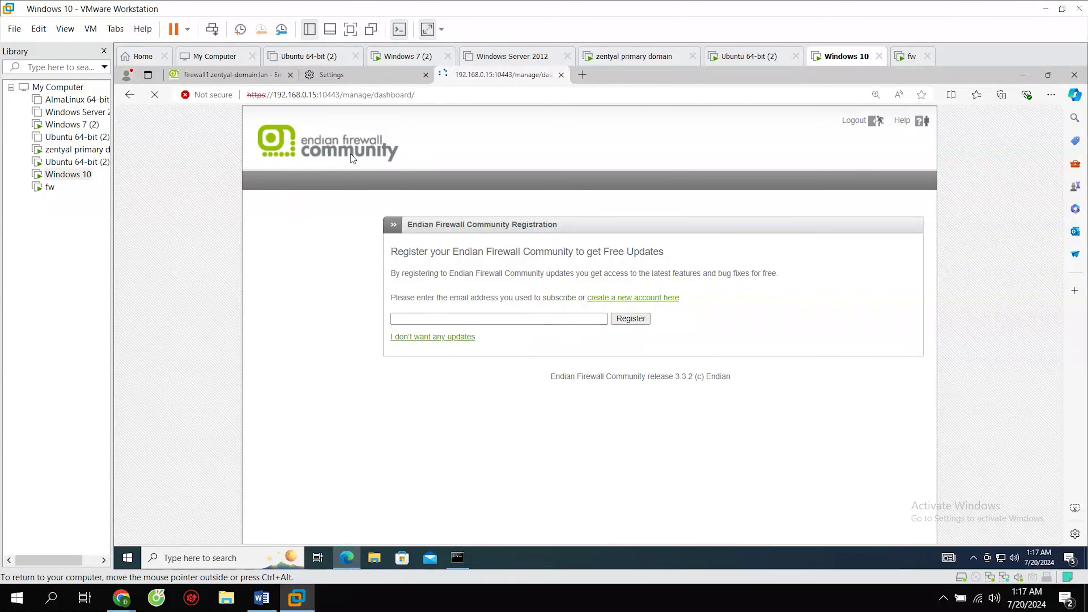
{"action": "left_click", "coordinate": [447, 339]}
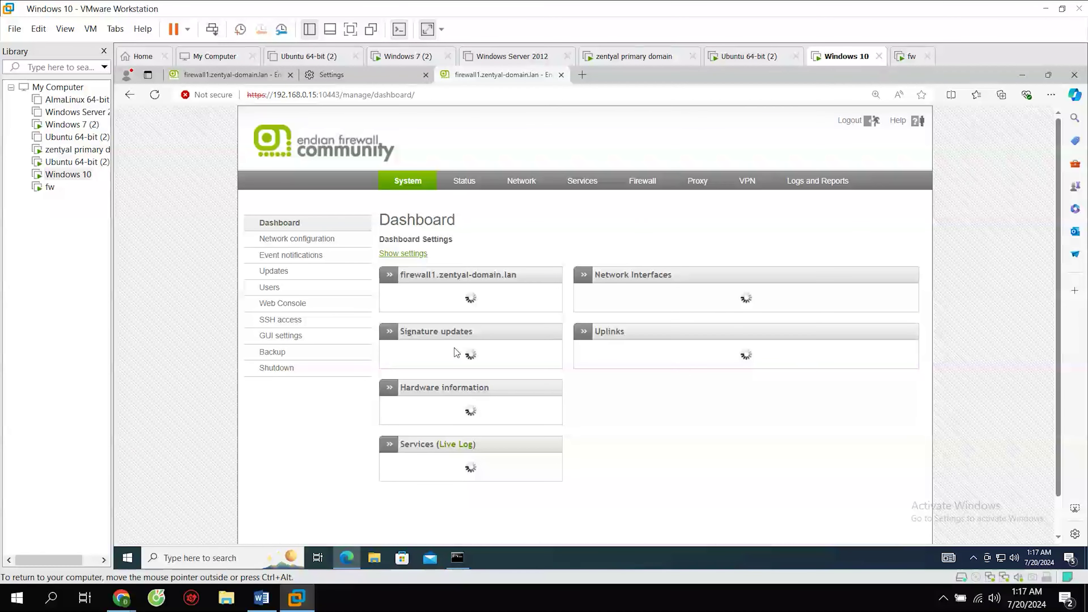
{"action": "scroll", "coordinate": [467, 324], "scroll_direction": "down", "scroll_amount": 3}
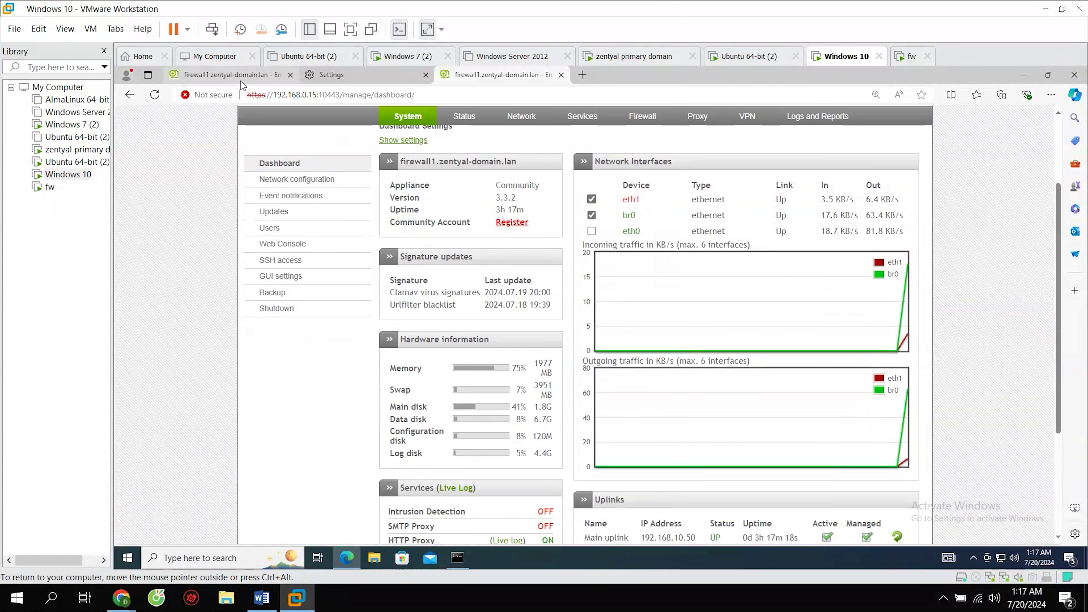
Load the firewall dashboard in the first browser tab and close the duplicate firewall tab.
{"action": "left_click", "coordinate": [475, 88]}
{"action": "key", "text": "Return"}
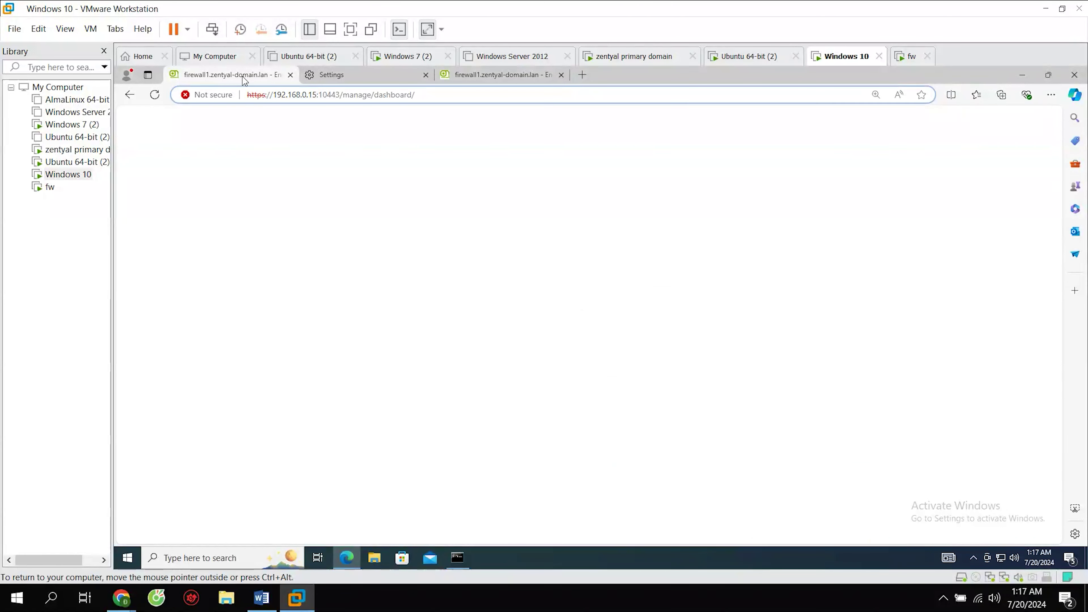
{"action": "left_click", "coordinate": [561, 75]}
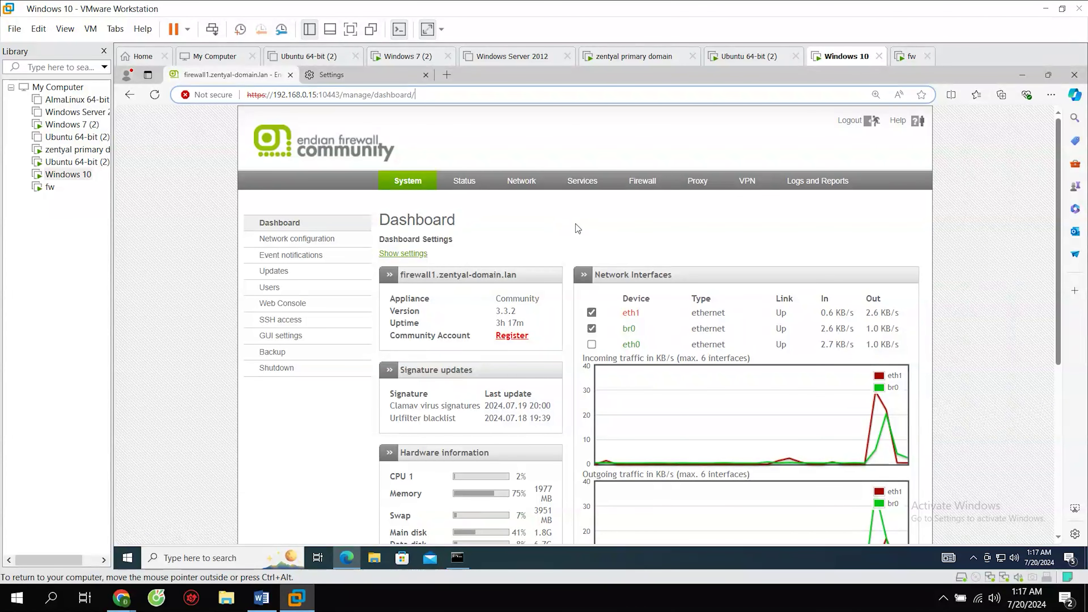
Open the firewall's TCP/80 port forwarding rule, review its uplink, service and target IP, and save it without changes.
{"action": "left_click", "coordinate": [642, 183]}
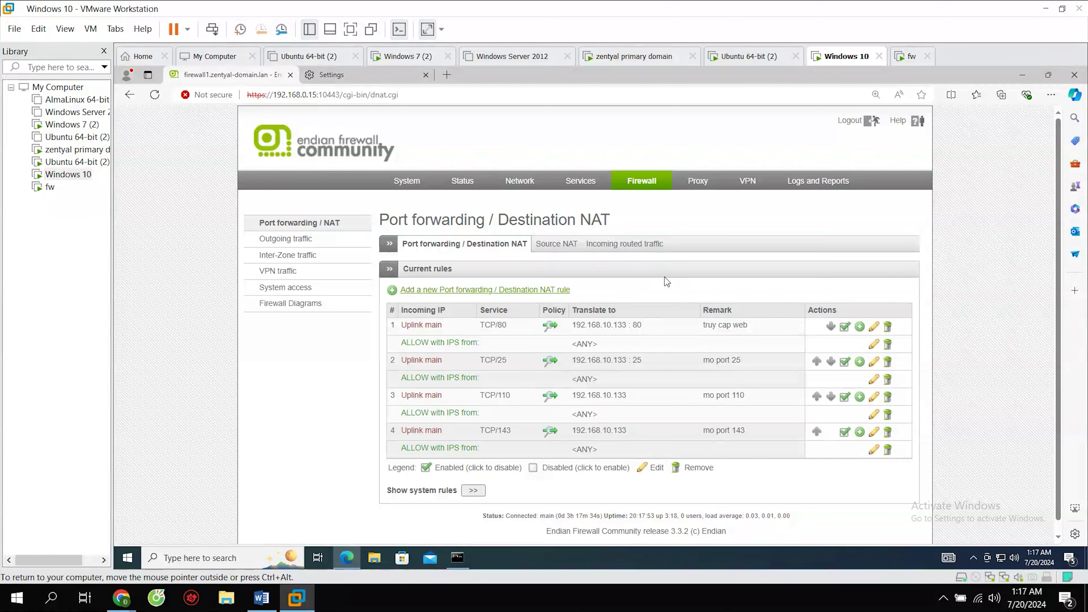
{"action": "left_click", "coordinate": [874, 328]}
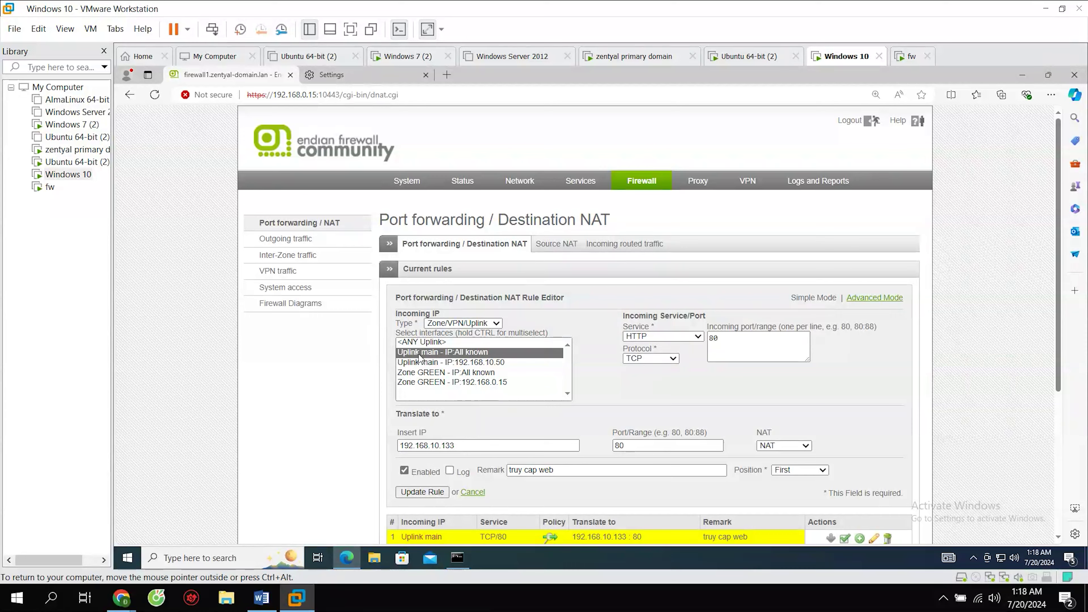
{"action": "scroll", "coordinate": [422, 363], "scroll_direction": "down", "scroll_amount": 1}
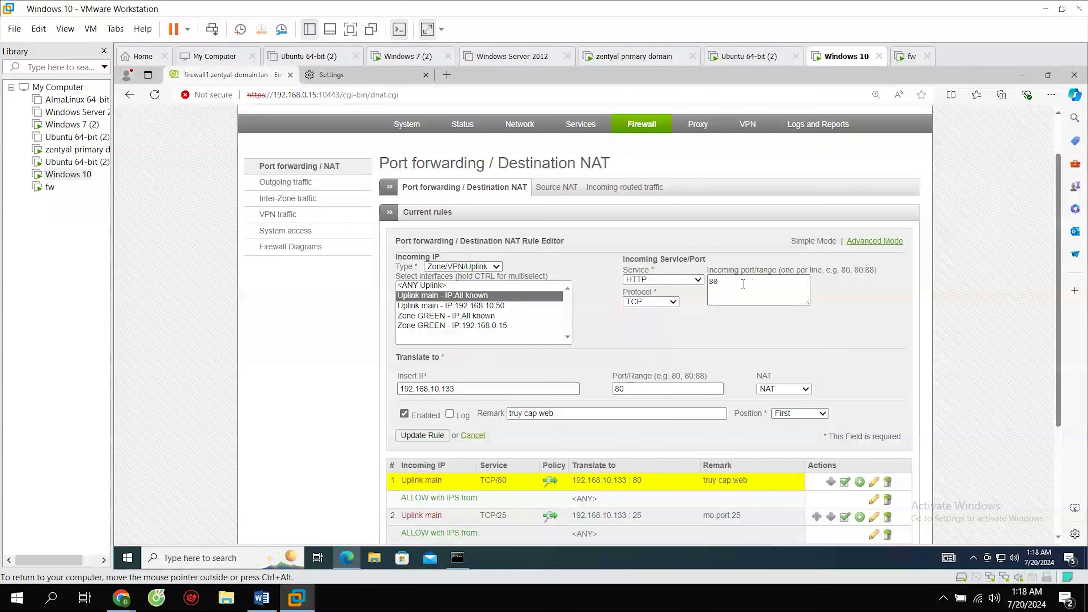
{"action": "left_click_drag", "start_coordinate": [467, 389], "coordinate": [367, 393]}
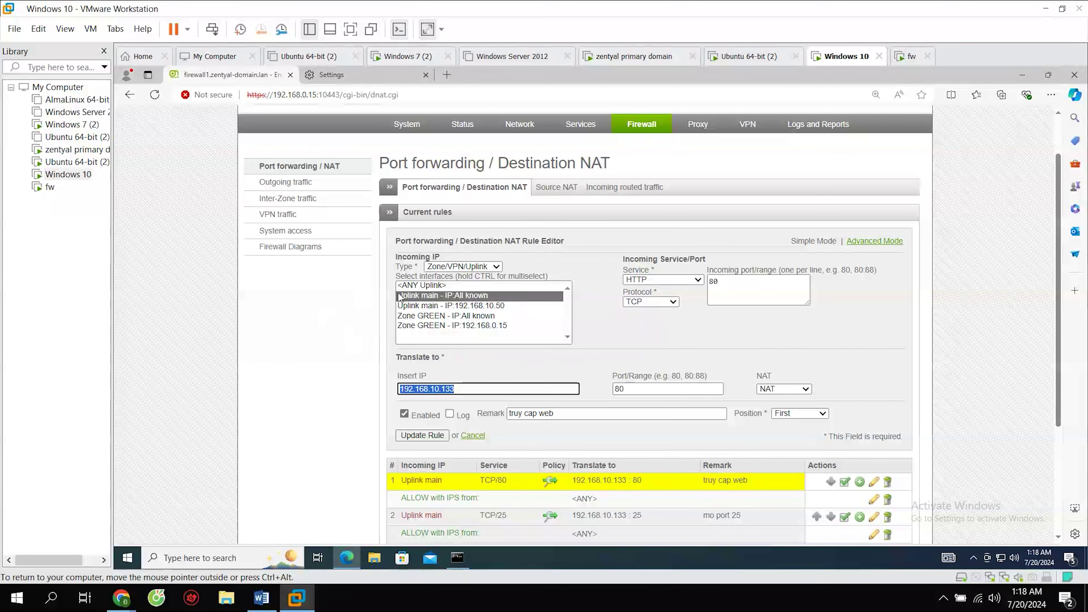
{"action": "left_click", "coordinate": [462, 390]}
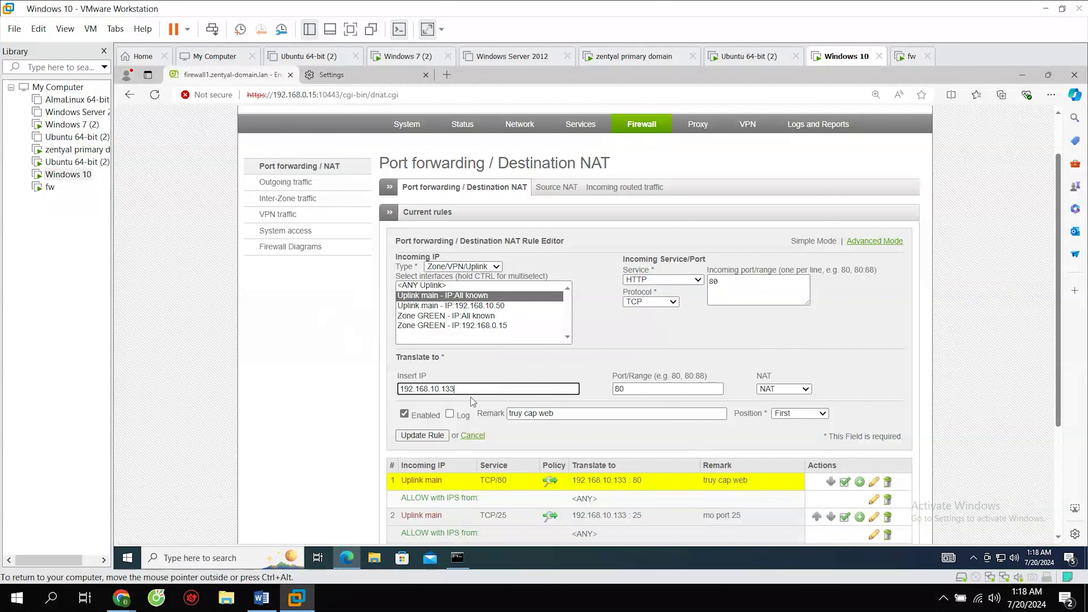
{"action": "scroll", "coordinate": [437, 438], "scroll_direction": "down", "scroll_amount": 1}
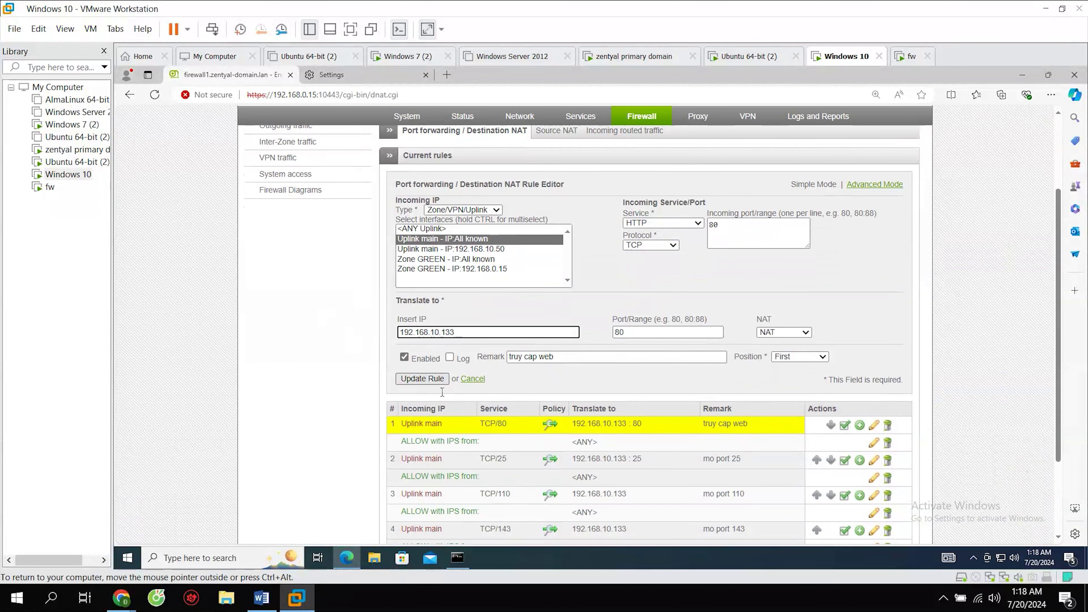
{"action": "left_click", "coordinate": [419, 380]}
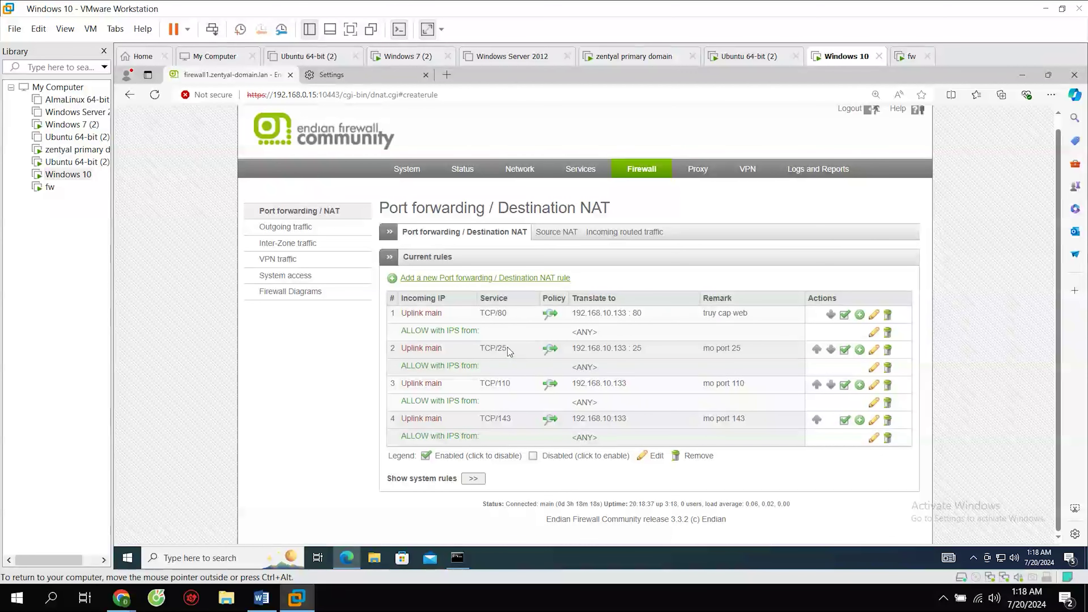
Examine the TCP/25 and TCP/110 port forwarding rules in the rule editor, checking service, port, target IP and remark.
{"action": "left_click", "coordinate": [874, 350]}
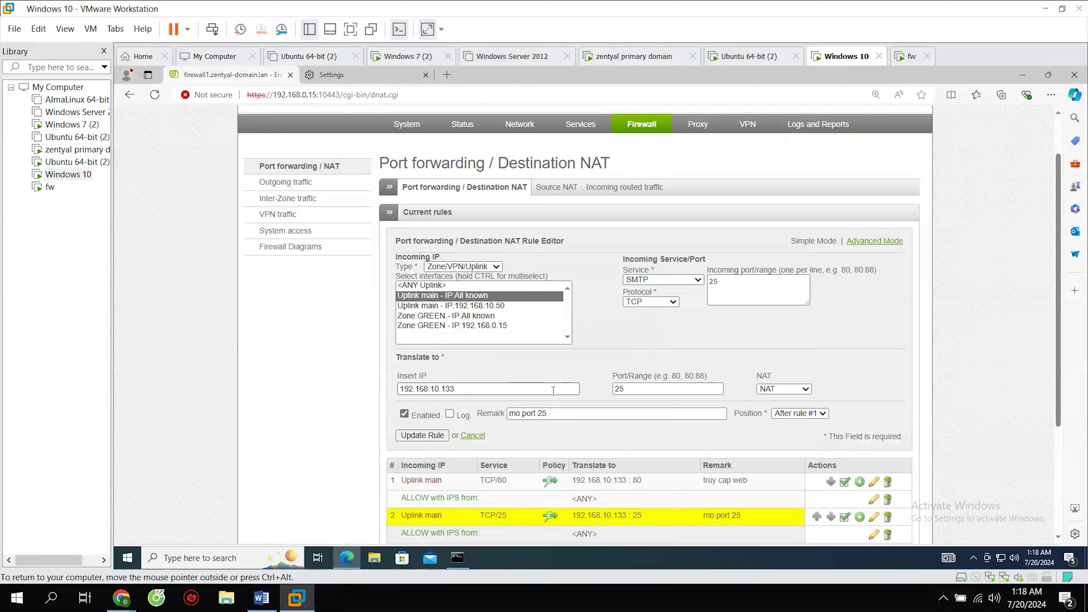
{"action": "scroll", "coordinate": [565, 405], "scroll_direction": "down", "scroll_amount": 1}
{"action": "scroll", "coordinate": [565, 405], "scroll_direction": "down", "scroll_amount": 2}
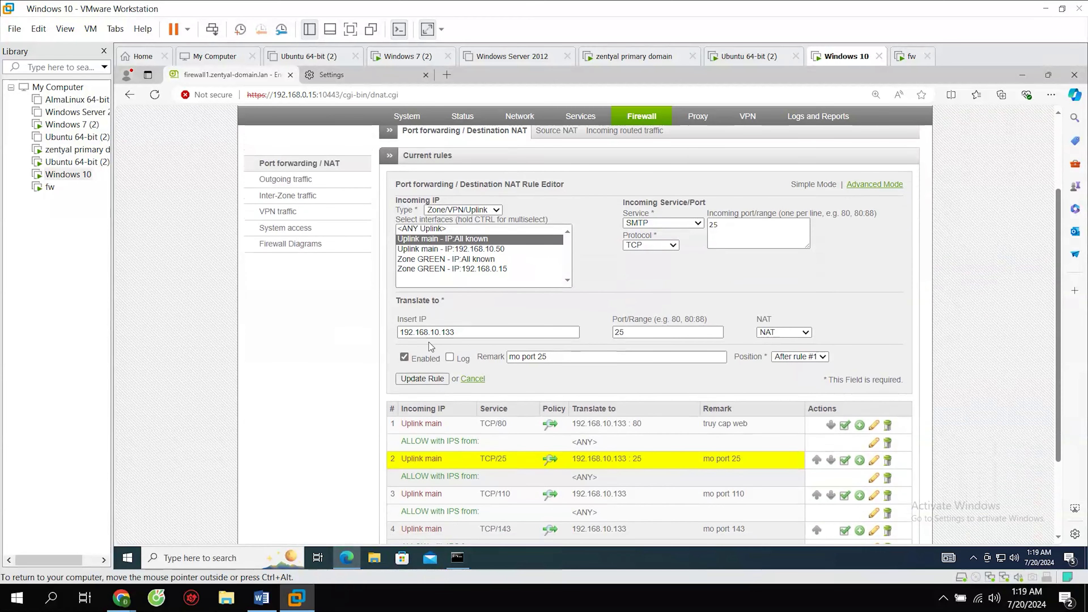
{"action": "scroll", "coordinate": [611, 398], "scroll_direction": "down", "scroll_amount": 1}
{"action": "scroll", "coordinate": [610, 398], "scroll_direction": "down", "scroll_amount": 3}
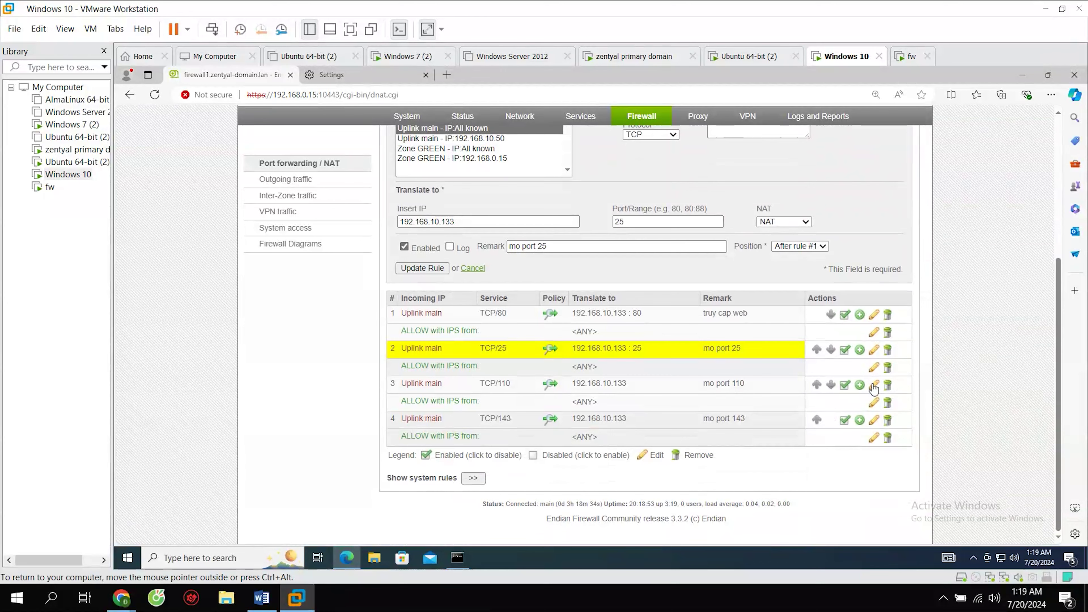
{"action": "left_click", "coordinate": [817, 385]}
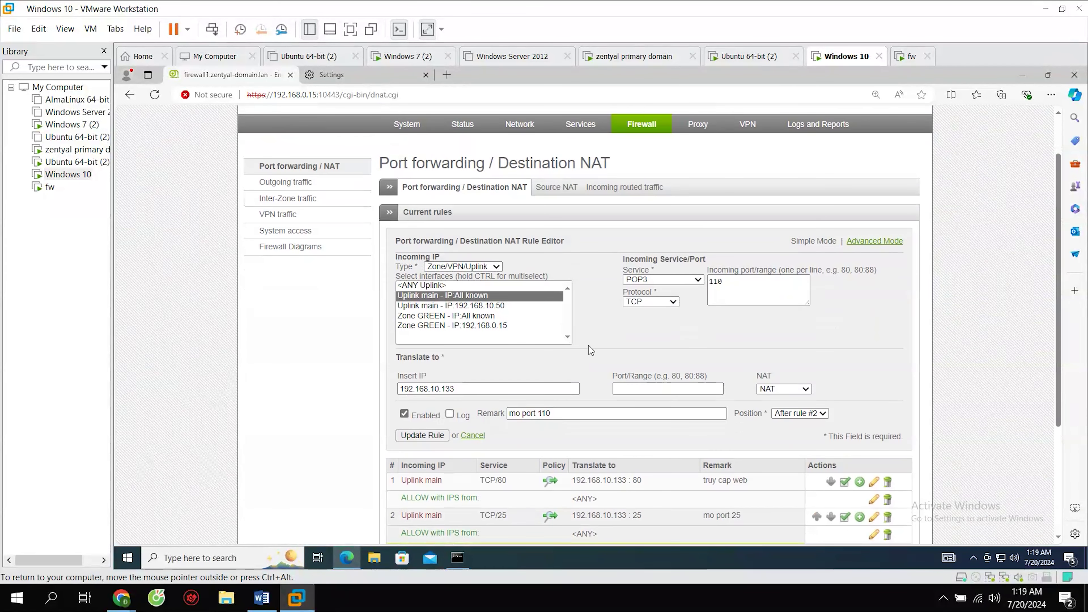
{"action": "scroll", "coordinate": [659, 288], "scroll_direction": "down", "scroll_amount": 3}
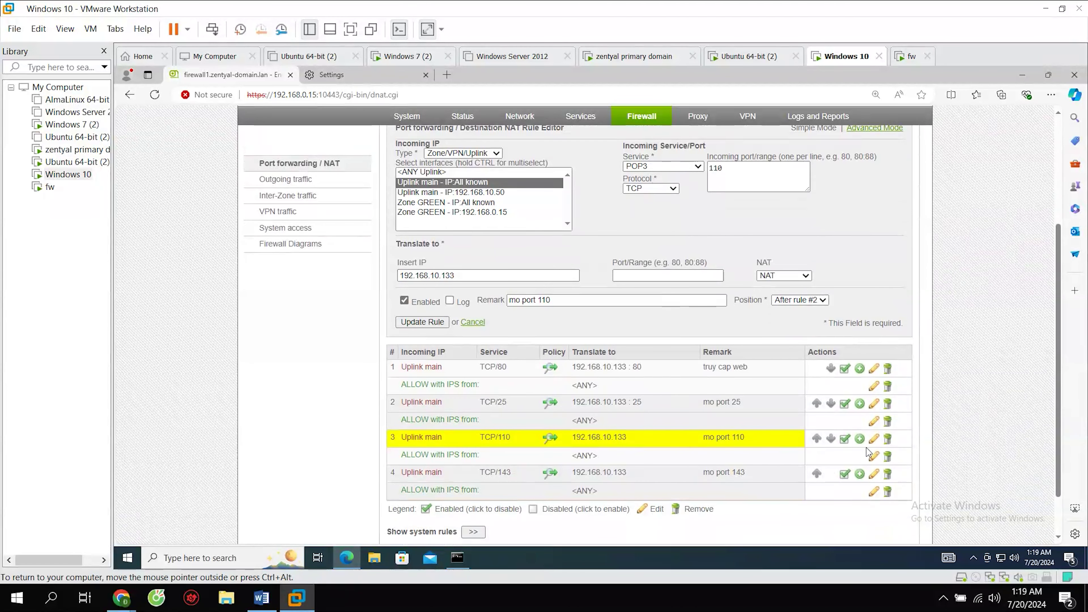
Open the TCP/143 port forwarding rule, review its service and target settings, and save it without changes.
{"action": "left_click", "coordinate": [875, 475]}
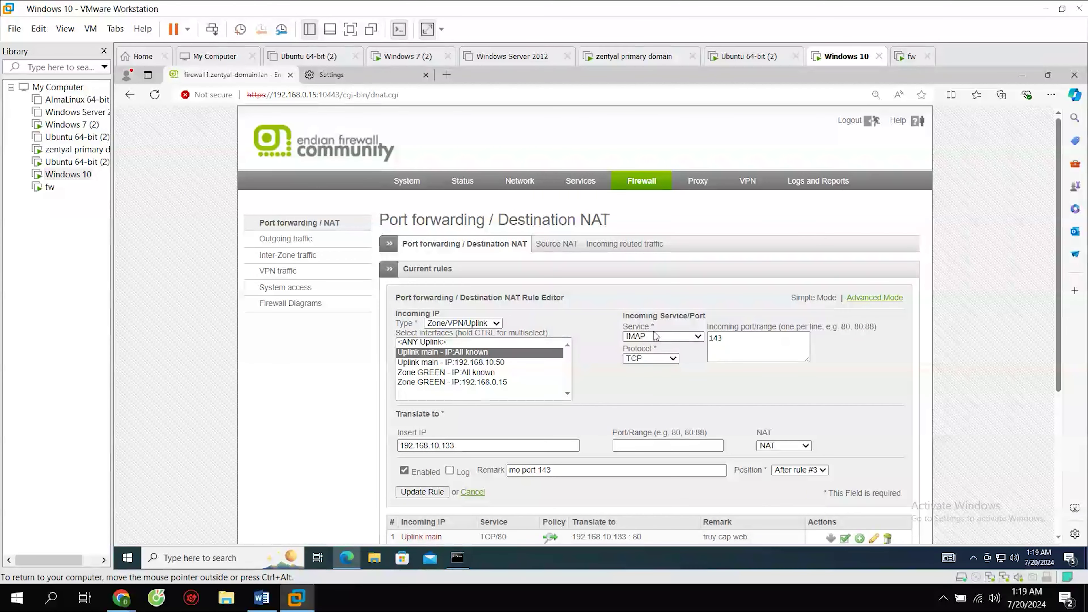
{"action": "scroll", "coordinate": [648, 350], "scroll_direction": "down", "scroll_amount": 2}
{"action": "scroll", "coordinate": [648, 351], "scroll_direction": "down", "scroll_amount": 5}
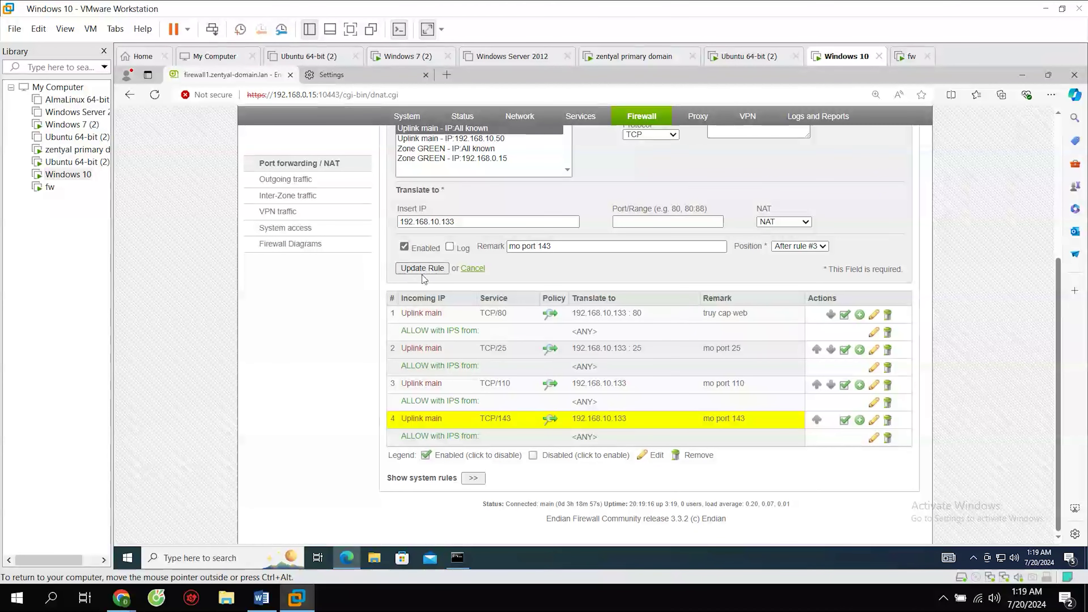
{"action": "left_click", "coordinate": [422, 268]}
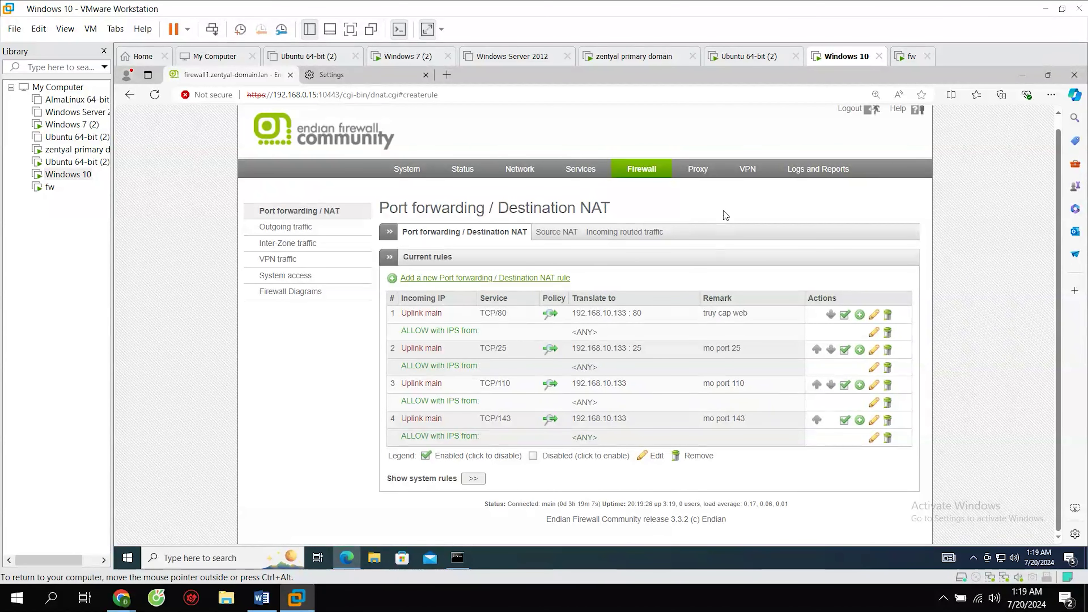
Open the HTTP proxy configuration and check the client's Ethernet1 address and gateway in the Command Prompt.
{"action": "left_click", "coordinate": [700, 171]}
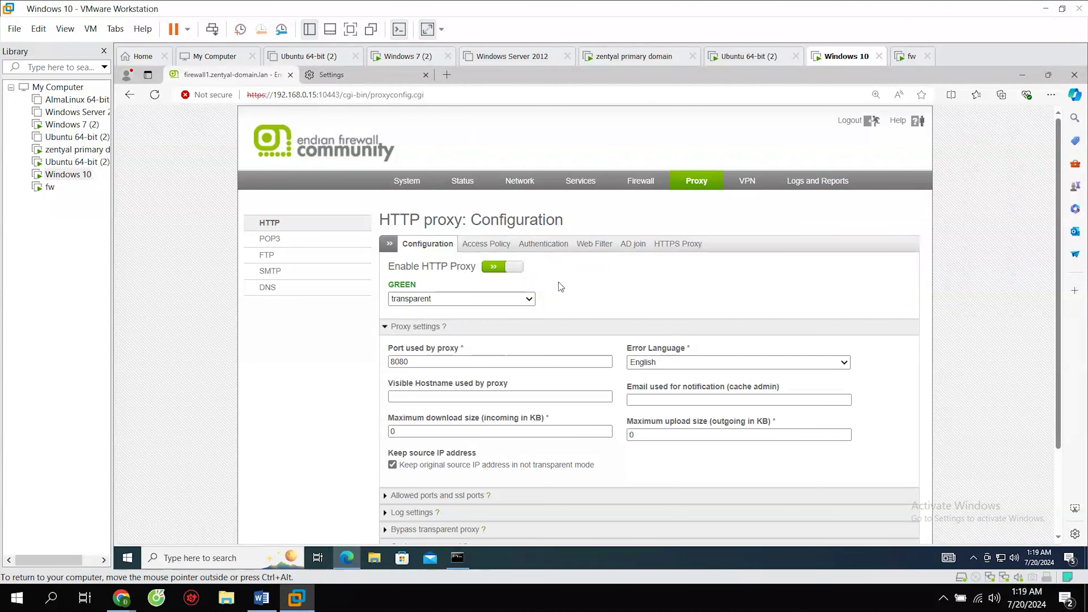
{"action": "mouse_move", "coordinate": [461, 558]}
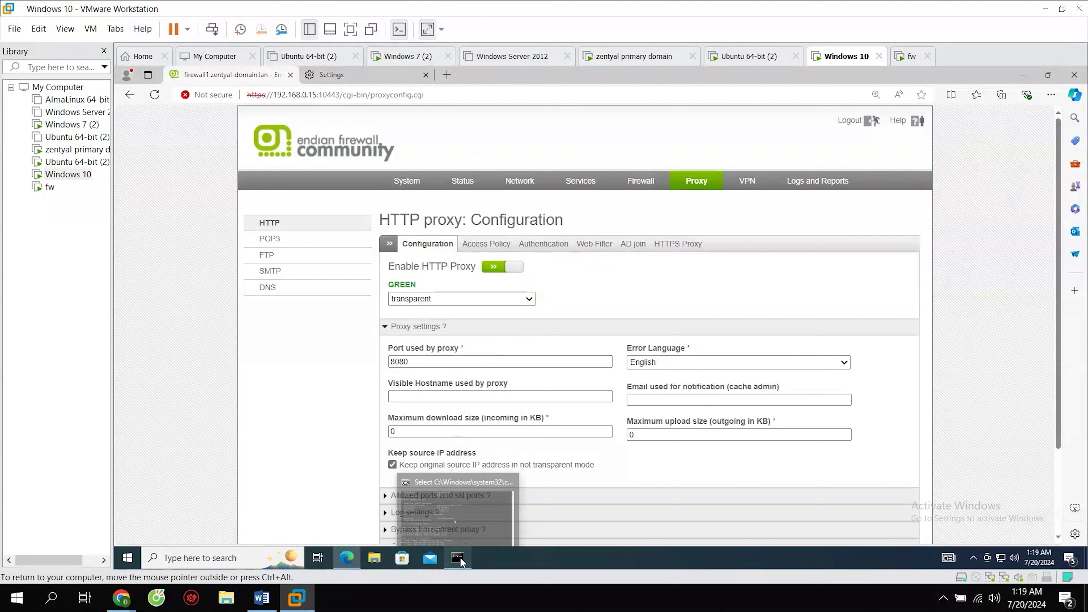
{"action": "left_click", "coordinate": [462, 558]}
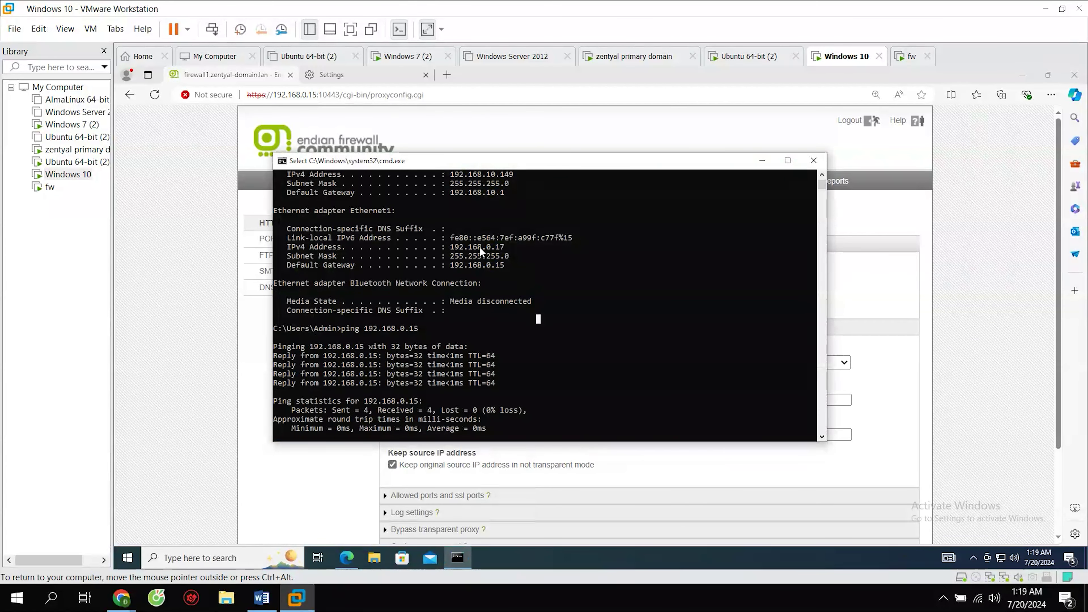
{"action": "left_click", "coordinate": [763, 160]}
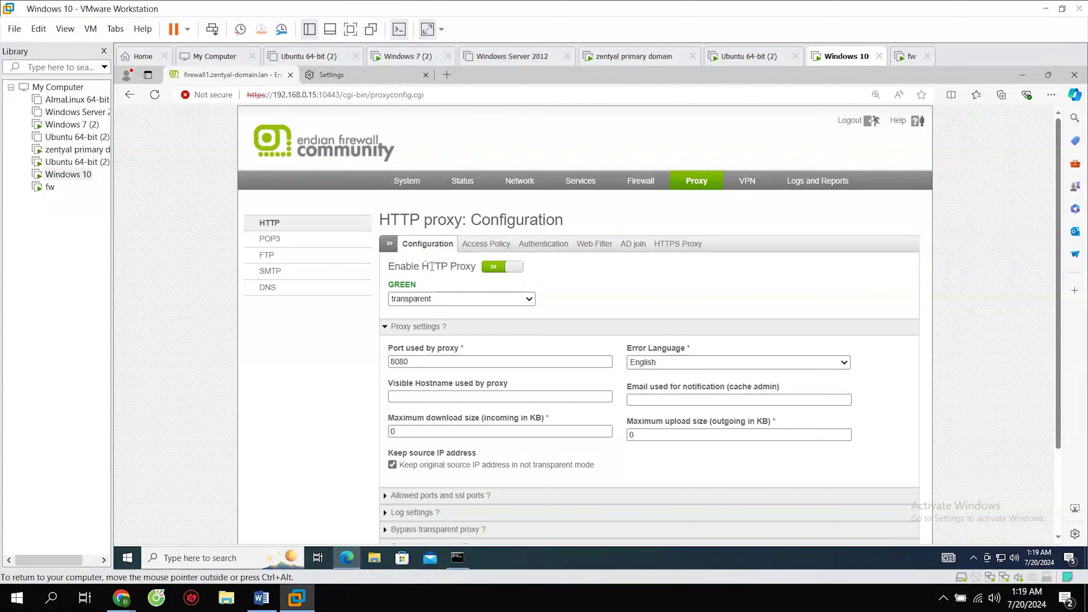
Expand the HTTP proxy's log settings, review the enabled logging options, and save the proxy configuration.
{"action": "scroll", "coordinate": [547, 300], "scroll_direction": "down", "scroll_amount": 1}
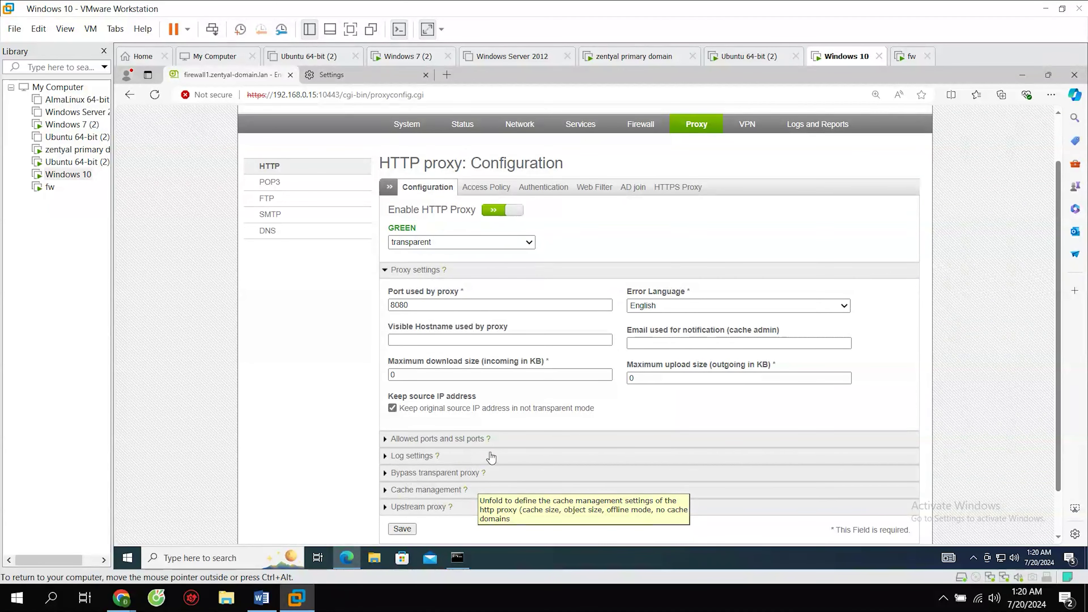
{"action": "left_click", "coordinate": [385, 456]}
{"action": "scroll", "coordinate": [527, 429], "scroll_direction": "down", "scroll_amount": 1}
{"action": "scroll", "coordinate": [527, 407], "scroll_direction": "down", "scroll_amount": 1}
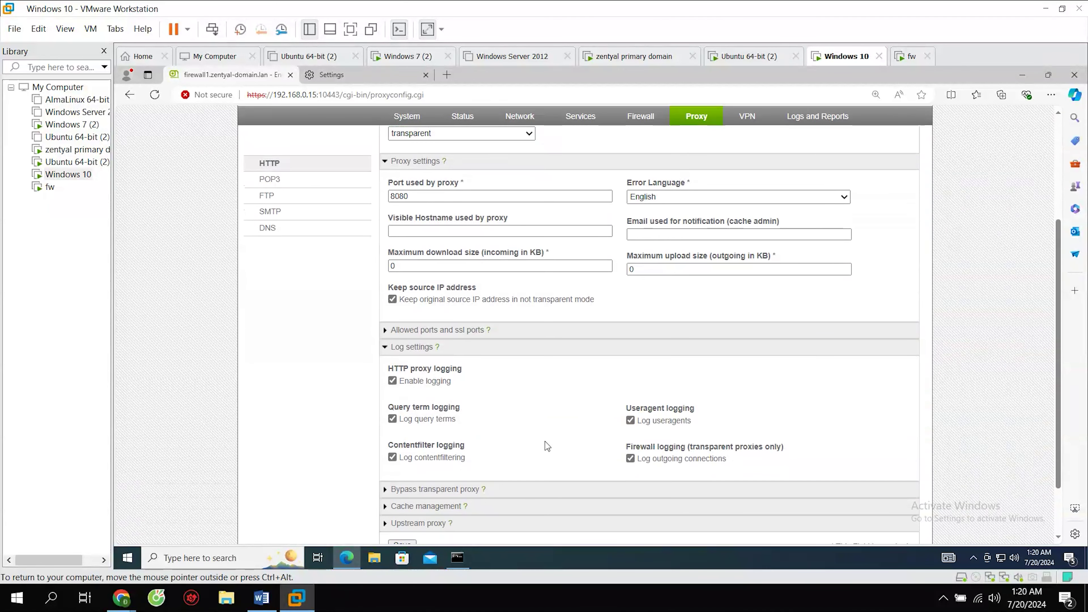
{"action": "scroll", "coordinate": [564, 362], "scroll_direction": "down", "scroll_amount": 1}
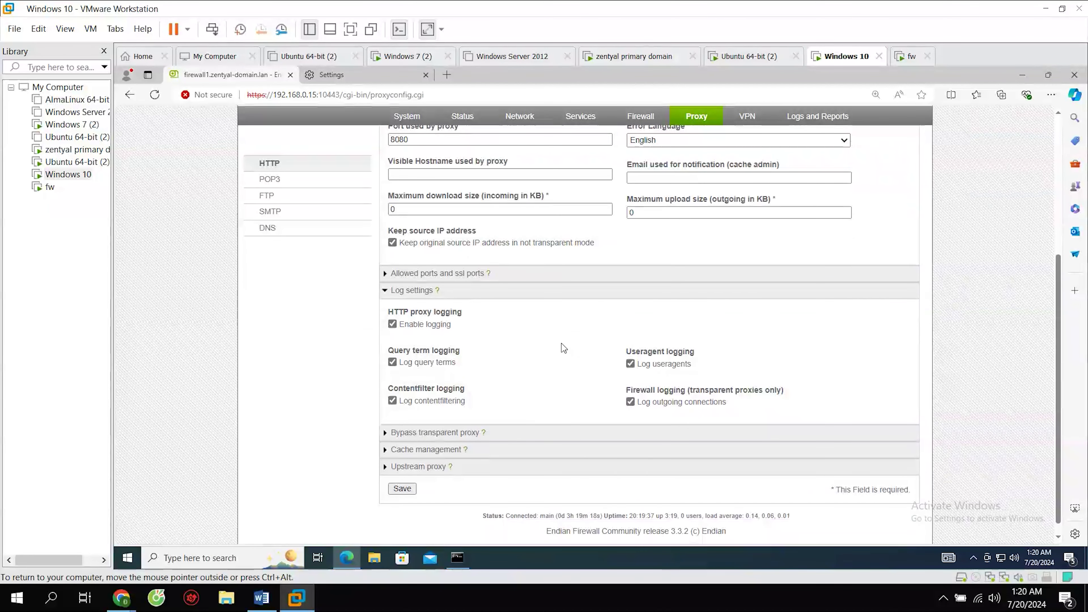
{"action": "left_click", "coordinate": [403, 489]}
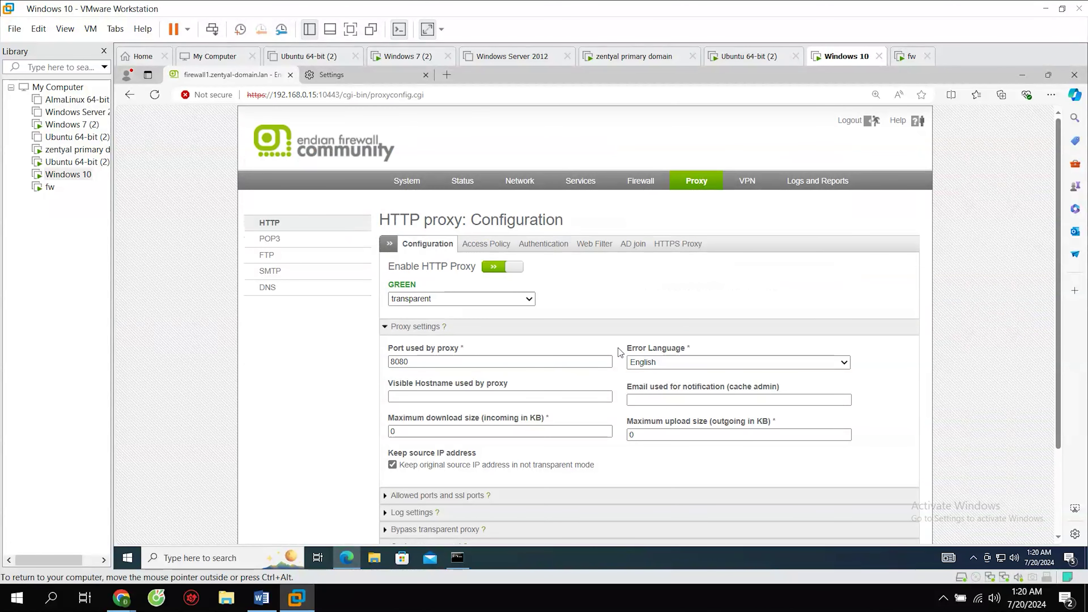
Open the LAN_WEBfilter web filter profile for editing and examine the allowed and blocked URL filter categories.
{"action": "left_click", "coordinate": [595, 245]}
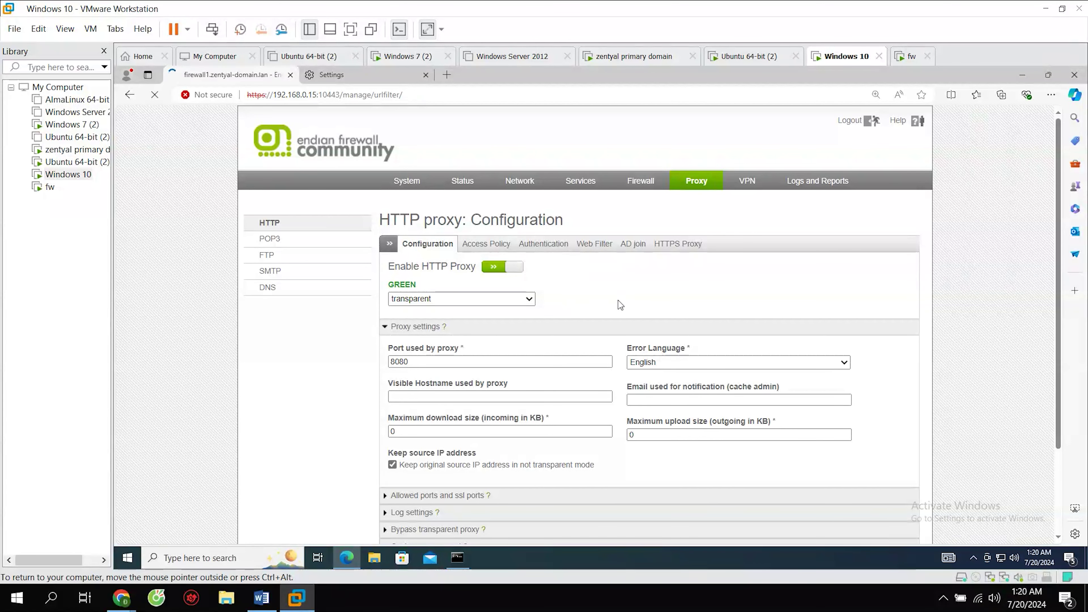
{"action": "scroll", "coordinate": [596, 322], "scroll_direction": "down", "scroll_amount": 1}
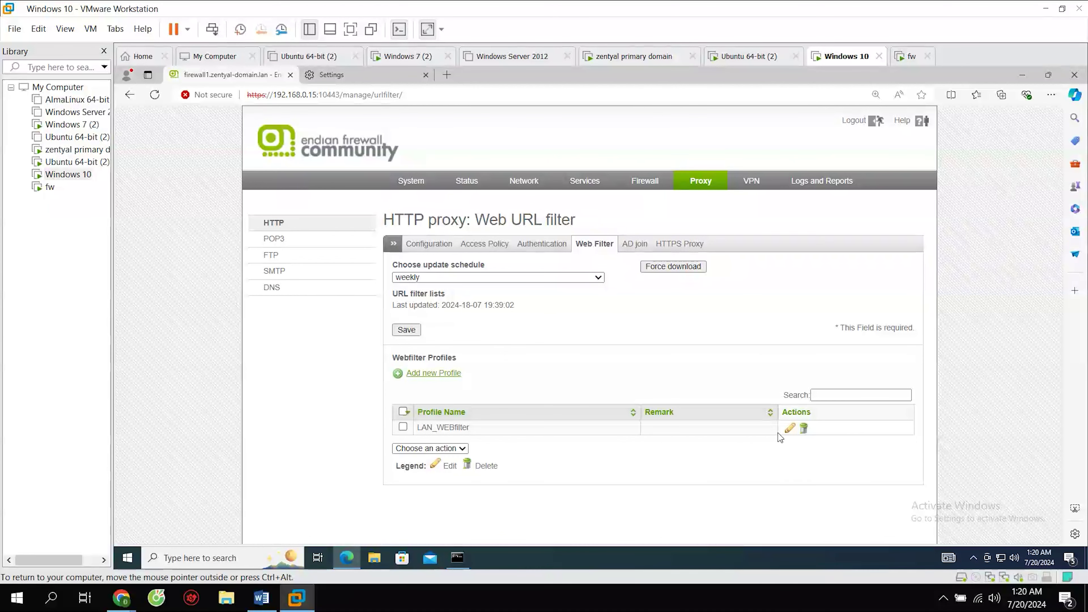
{"action": "left_click", "coordinate": [790, 428]}
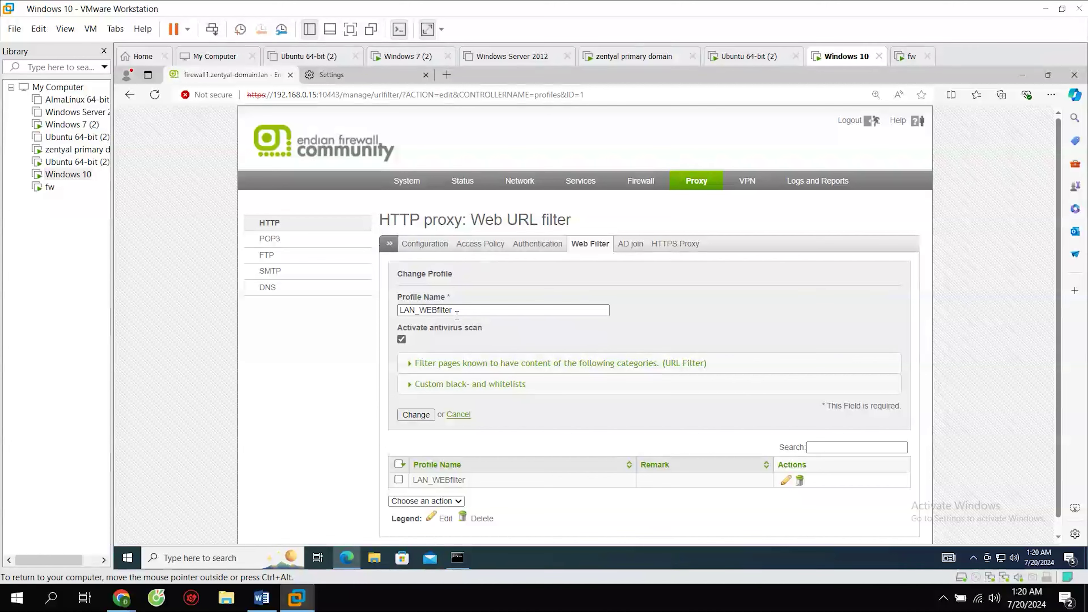
{"action": "left_click_drag", "start_coordinate": [457, 316], "coordinate": [514, 323]}
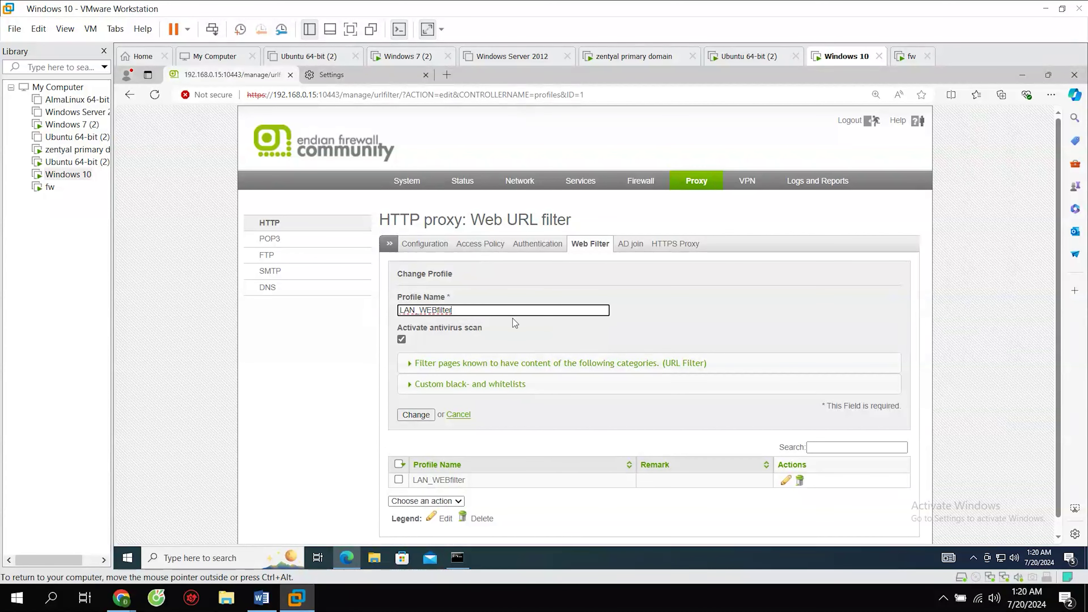
{"action": "left_click", "coordinate": [566, 335]}
{"action": "scroll", "coordinate": [566, 334], "scroll_direction": "down", "scroll_amount": 1}
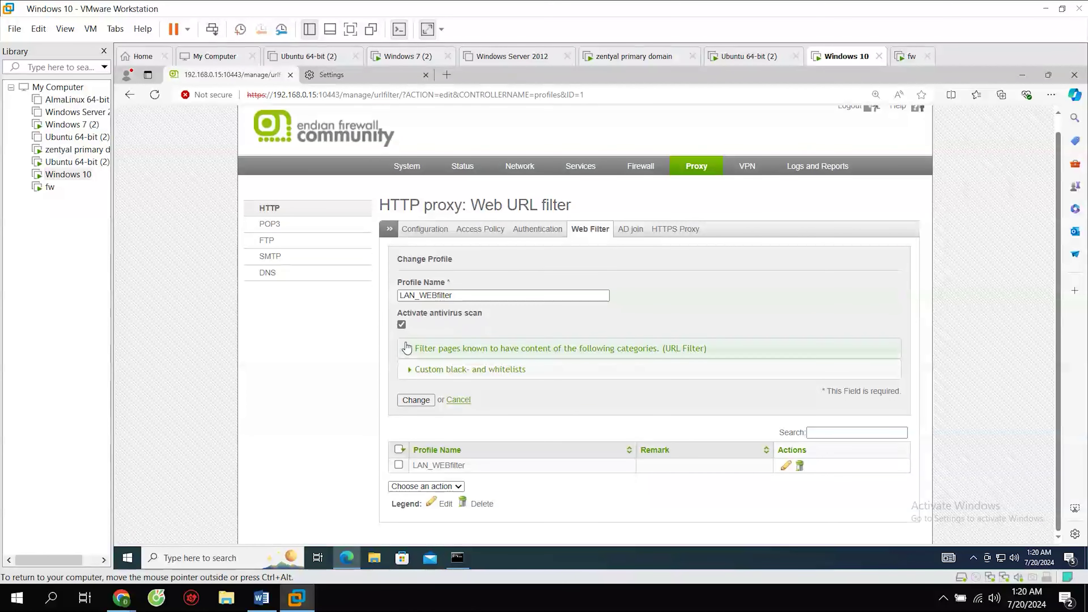
{"action": "left_click", "coordinate": [625, 350]}
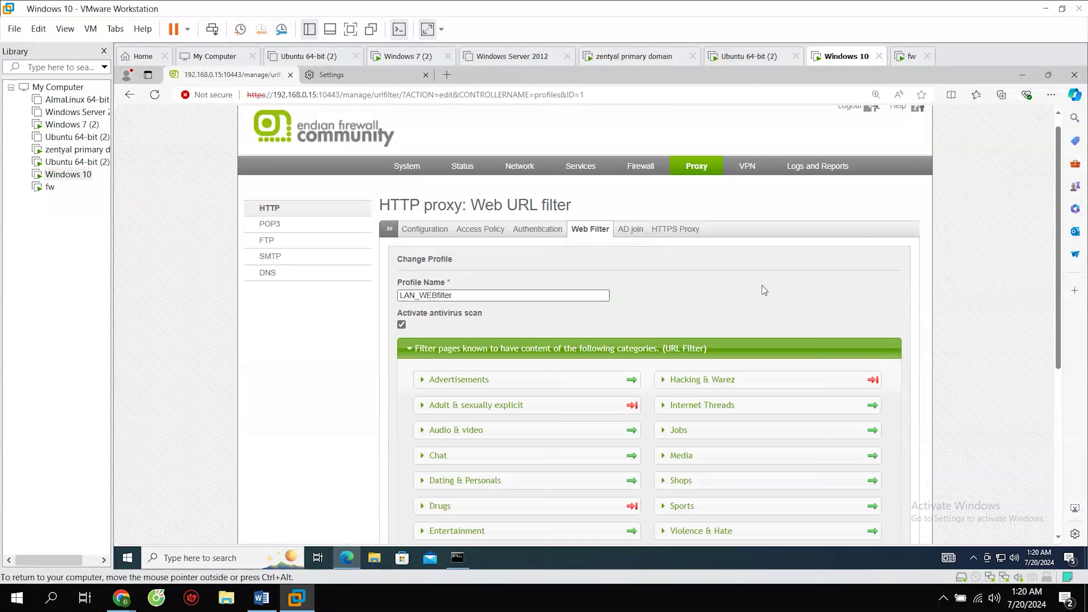
{"action": "scroll", "coordinate": [754, 268], "scroll_direction": "down", "scroll_amount": 3}
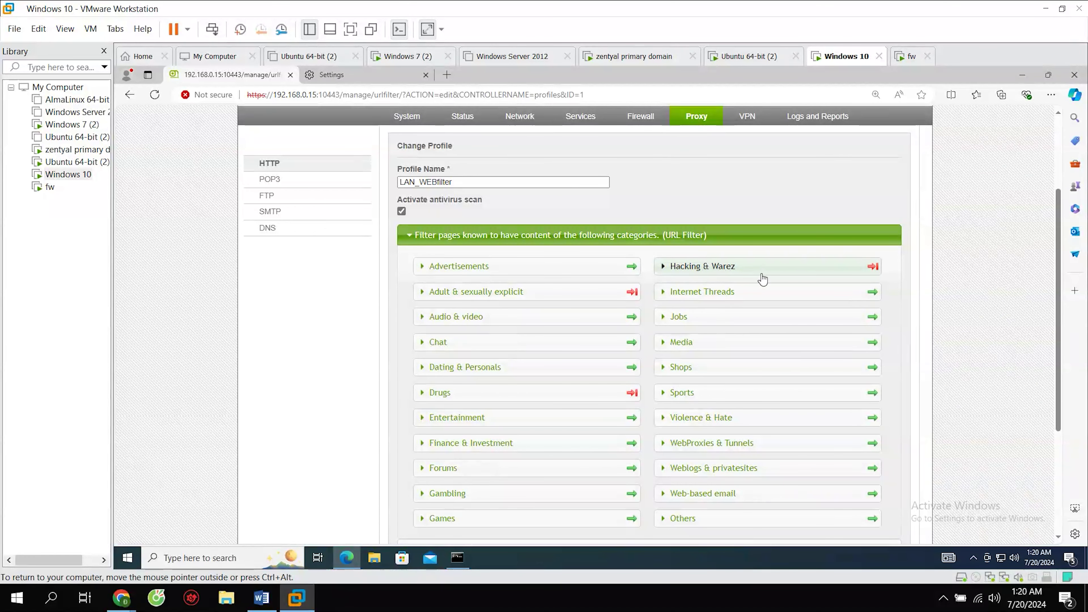
Review the custom black- and whitelists of the LAN_WEBfilter profile, save the profile, and apply the configuration.
{"action": "scroll", "coordinate": [721, 277], "scroll_direction": "down", "scroll_amount": 1}
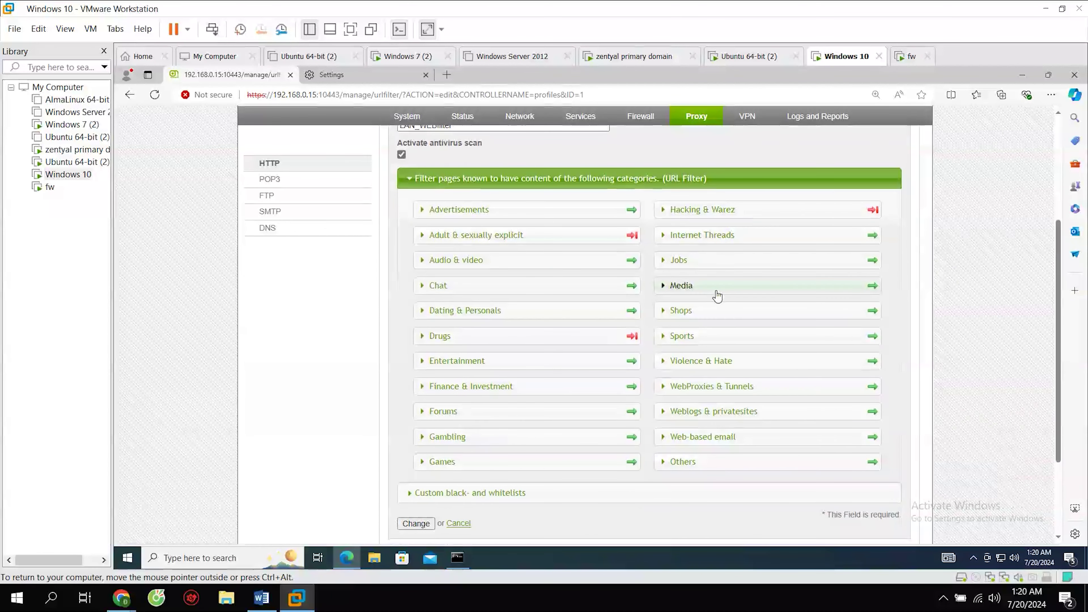
{"action": "scroll", "coordinate": [600, 373], "scroll_direction": "down", "scroll_amount": 1}
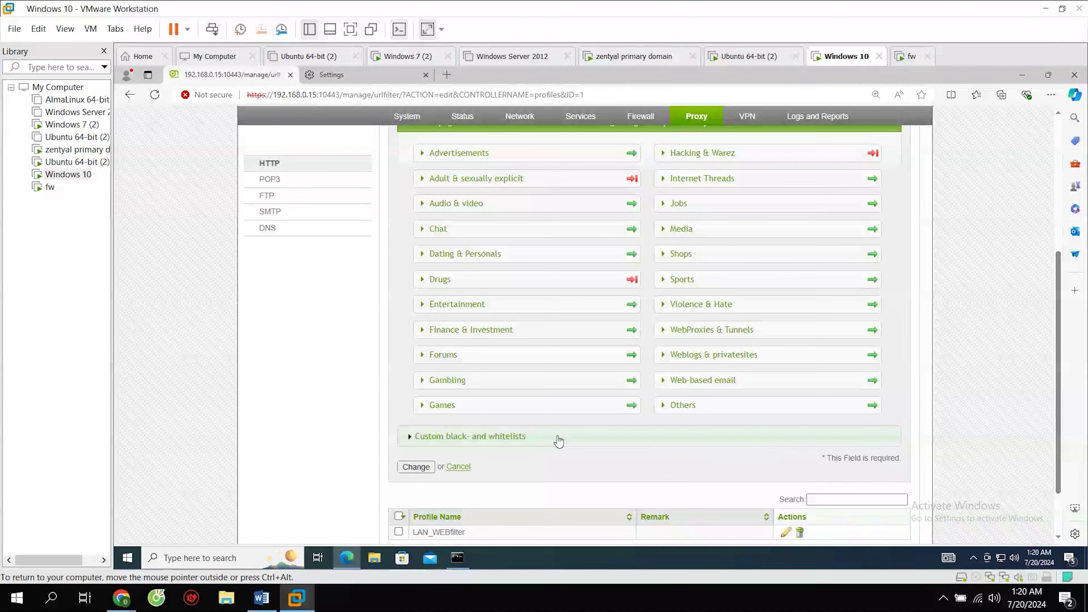
{"action": "left_click", "coordinate": [553, 438]}
{"action": "scroll", "coordinate": [615, 343], "scroll_direction": "down", "scroll_amount": 1}
{"action": "scroll", "coordinate": [614, 343], "scroll_direction": "down", "scroll_amount": 1}
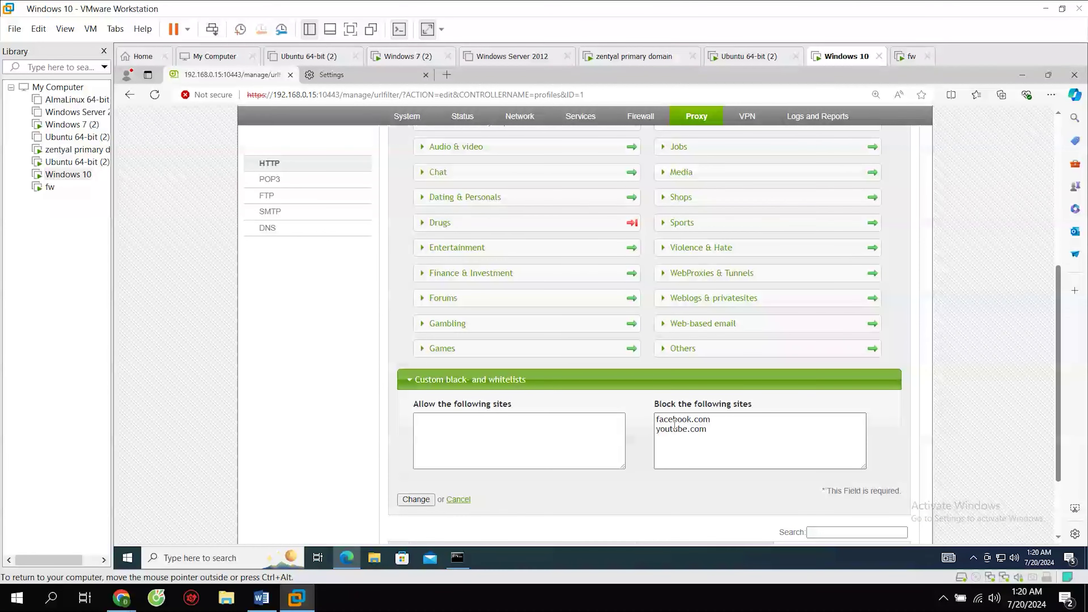
{"action": "scroll", "coordinate": [704, 437], "scroll_direction": "down", "scroll_amount": 1}
{"action": "scroll", "coordinate": [704, 437], "scroll_direction": "down", "scroll_amount": 2}
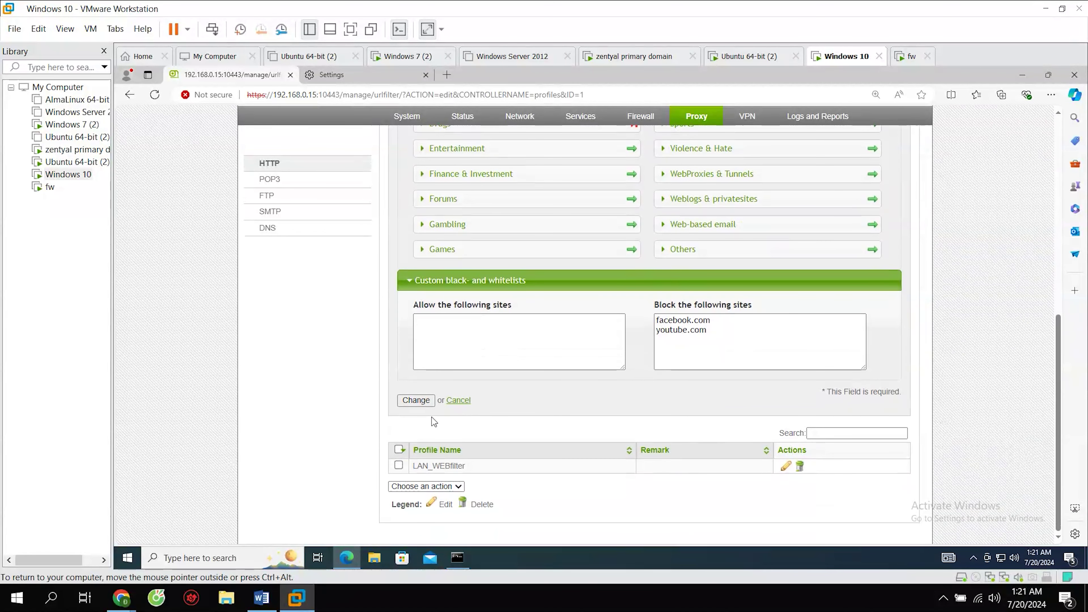
{"action": "left_click", "coordinate": [414, 400]}
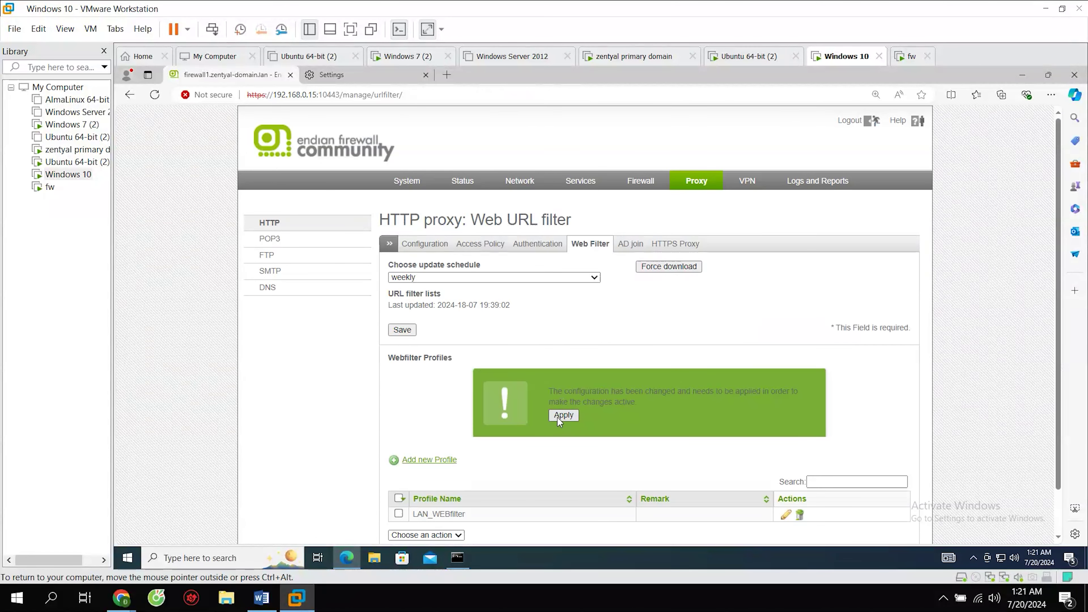
{"action": "left_click", "coordinate": [560, 416]}
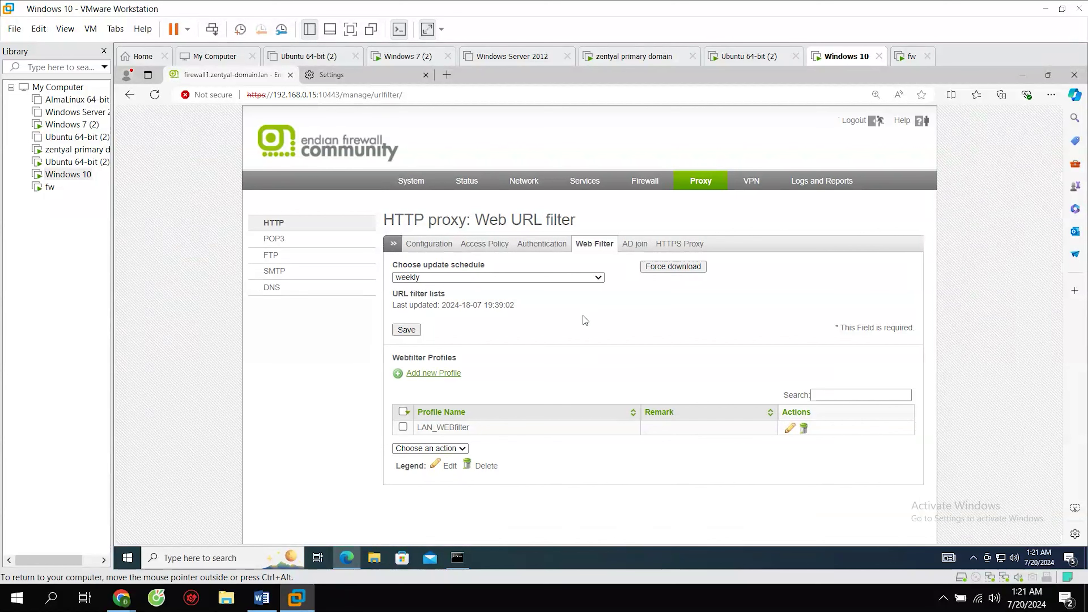
Open the HTTP proxy access policy that filters with LAN_WEBfilter for editing and review its source IP, destination and authentication settings.
{"action": "left_click", "coordinate": [490, 249]}
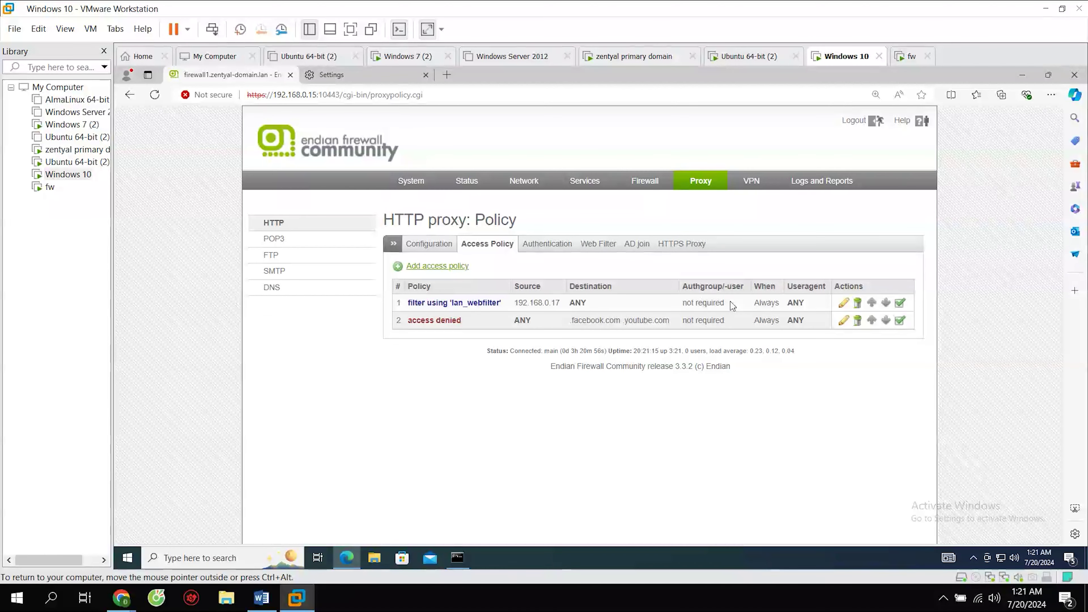
{"action": "left_click", "coordinate": [841, 303]}
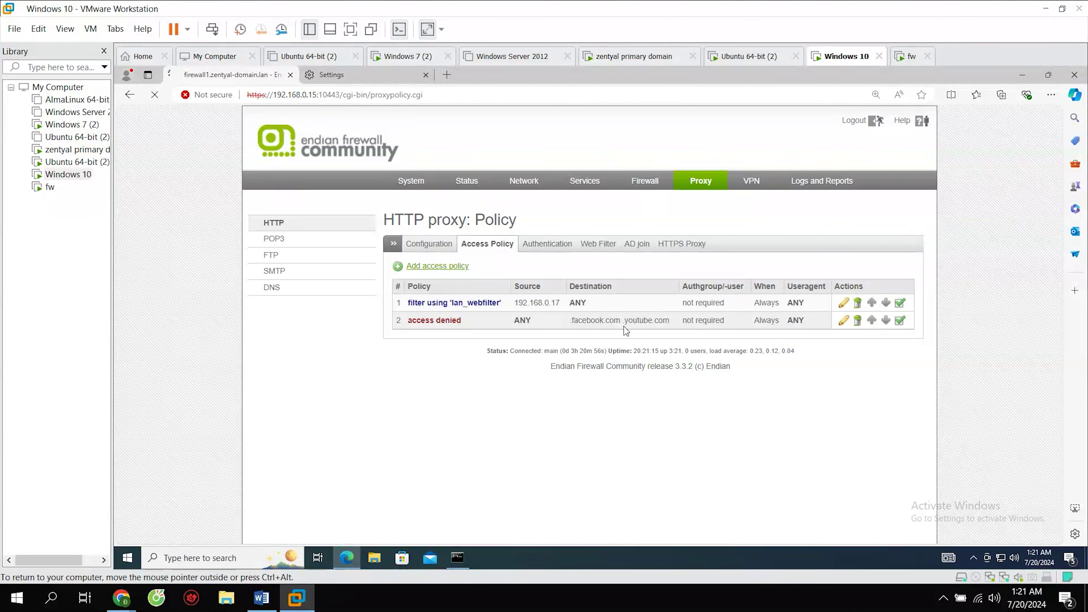
{"action": "scroll", "coordinate": [530, 337], "scroll_direction": "down", "scroll_amount": 1}
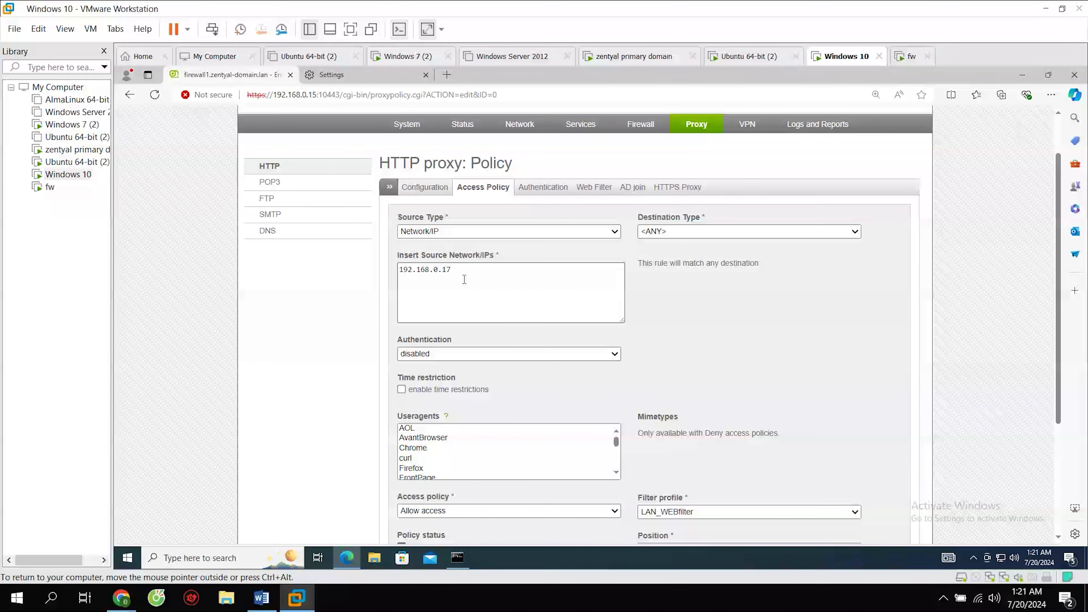
{"action": "left_click", "coordinate": [432, 273]}
{"action": "double_click", "coordinate": [432, 273]}
{"action": "left_click", "coordinate": [479, 273]}
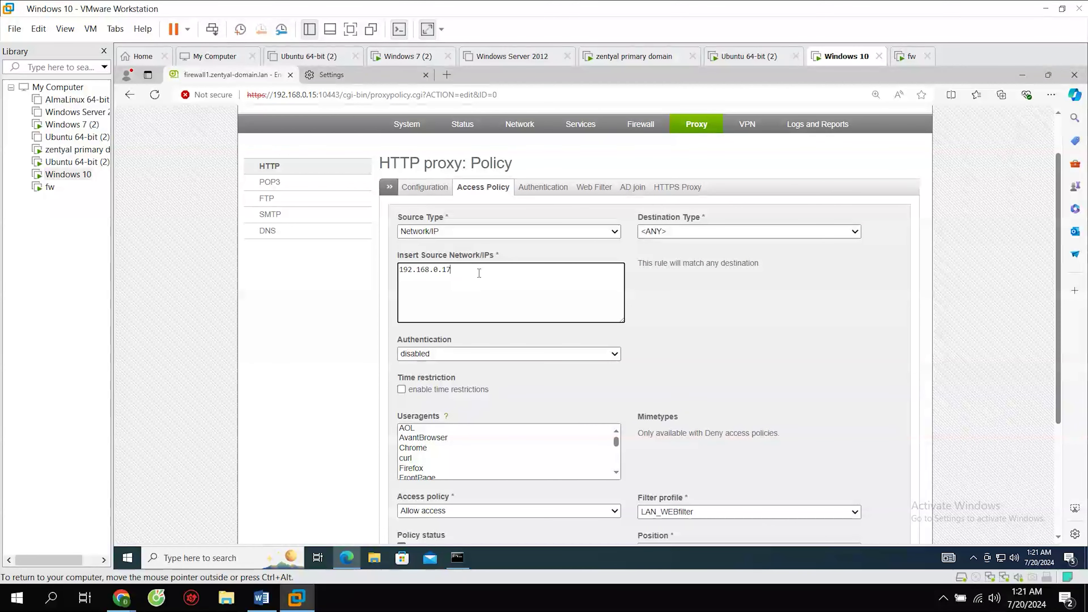
{"action": "scroll", "coordinate": [483, 300], "scroll_direction": "down", "scroll_amount": 3}
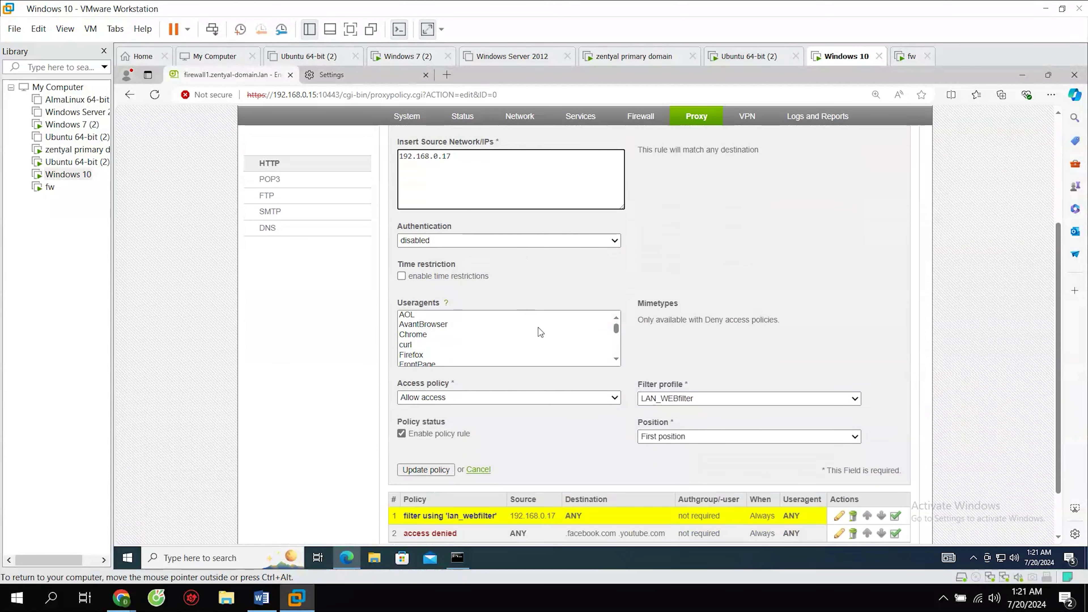
Keep the policy on Allow access with the LAN_WEBfilter filter profile, update it, and apply the proxy settings.
{"action": "left_click", "coordinate": [557, 403]}
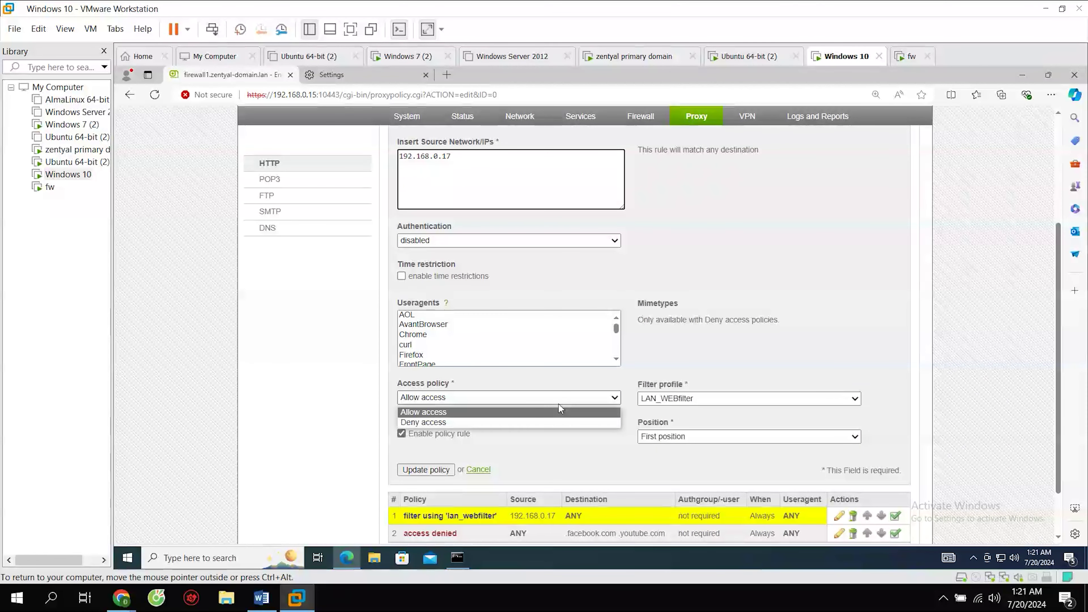
{"action": "left_click", "coordinate": [586, 403]}
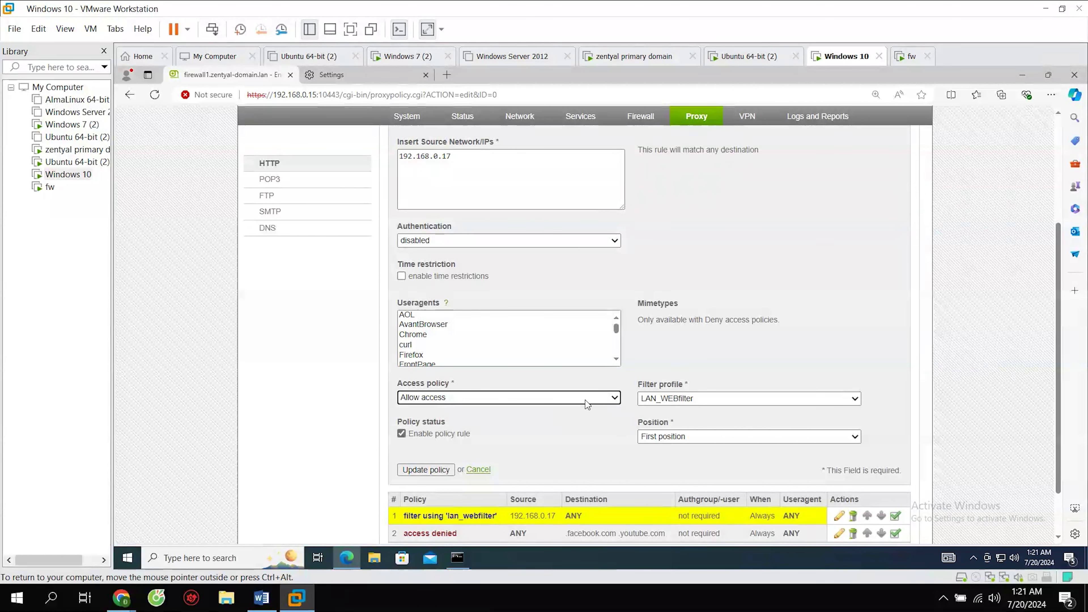
{"action": "left_click", "coordinate": [692, 402]}
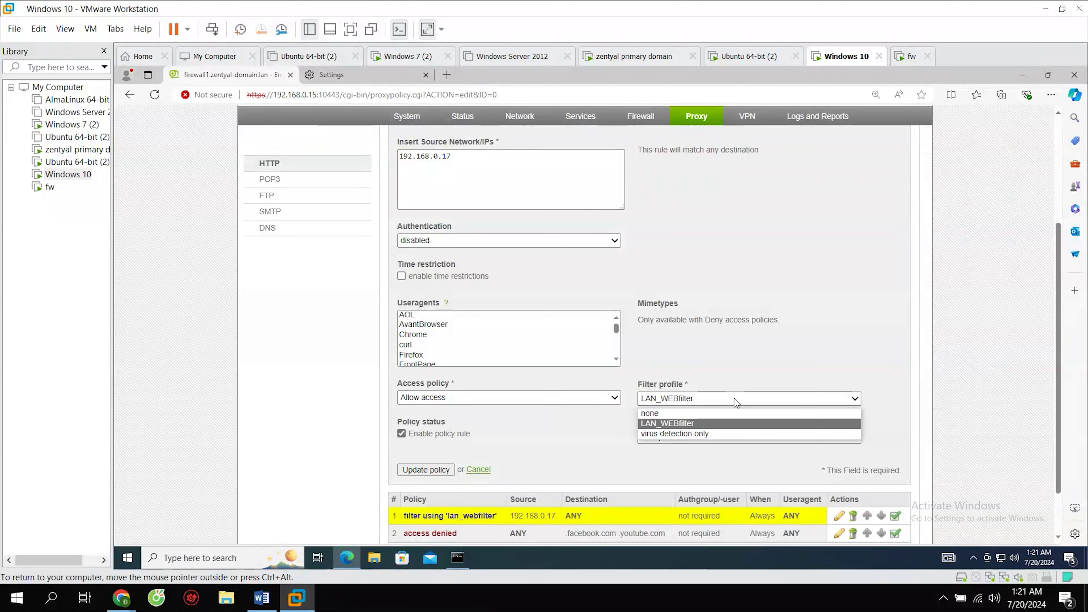
{"action": "left_click", "coordinate": [686, 424]}
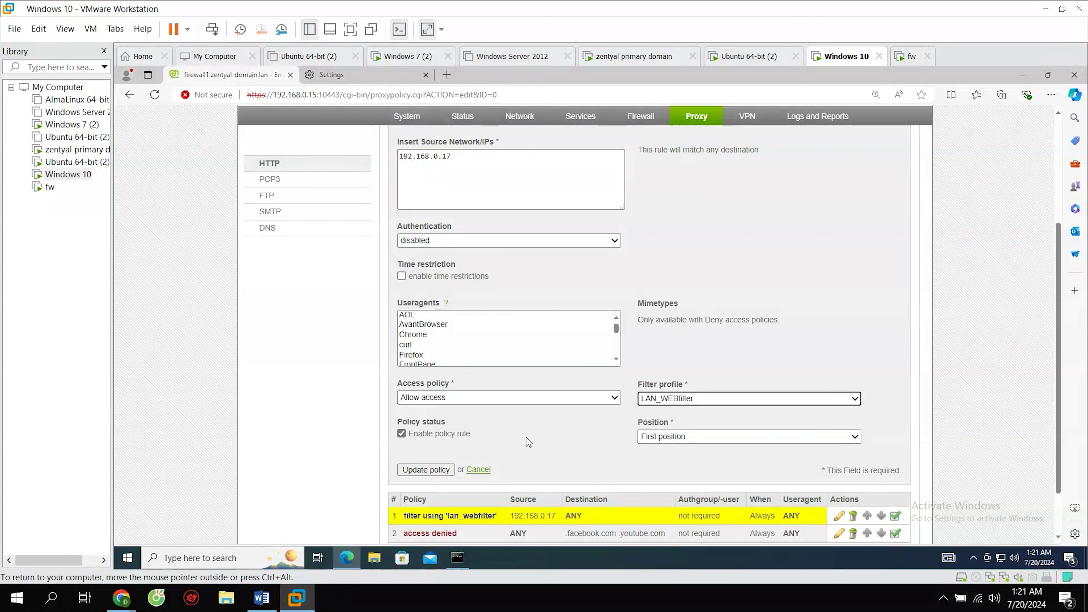
{"action": "scroll", "coordinate": [458, 441], "scroll_direction": "down", "scroll_amount": 2}
{"action": "left_click", "coordinate": [440, 416]}
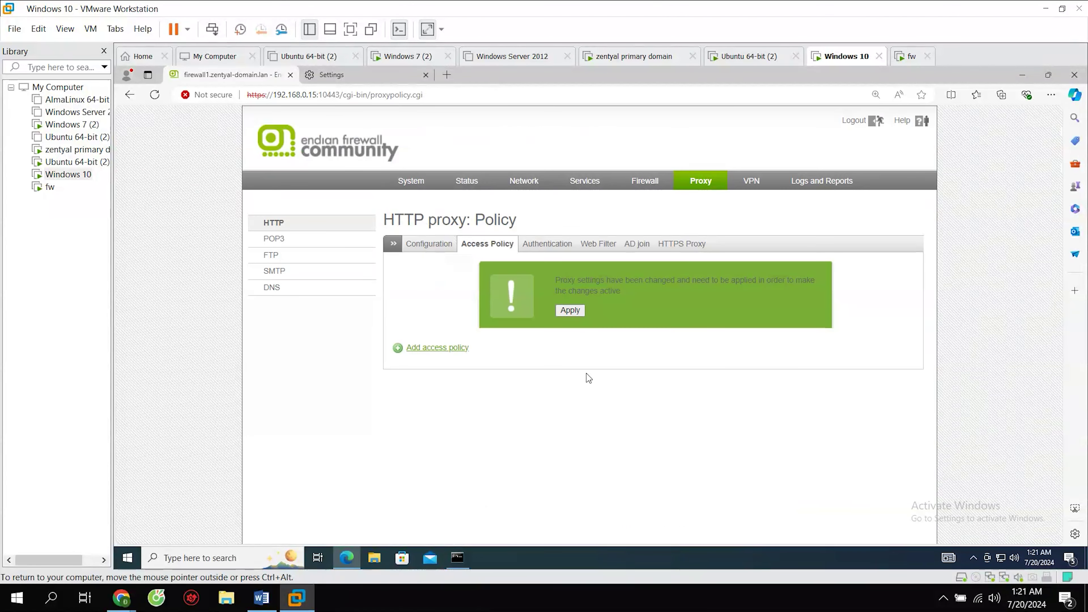
{"action": "left_click", "coordinate": [570, 310]}
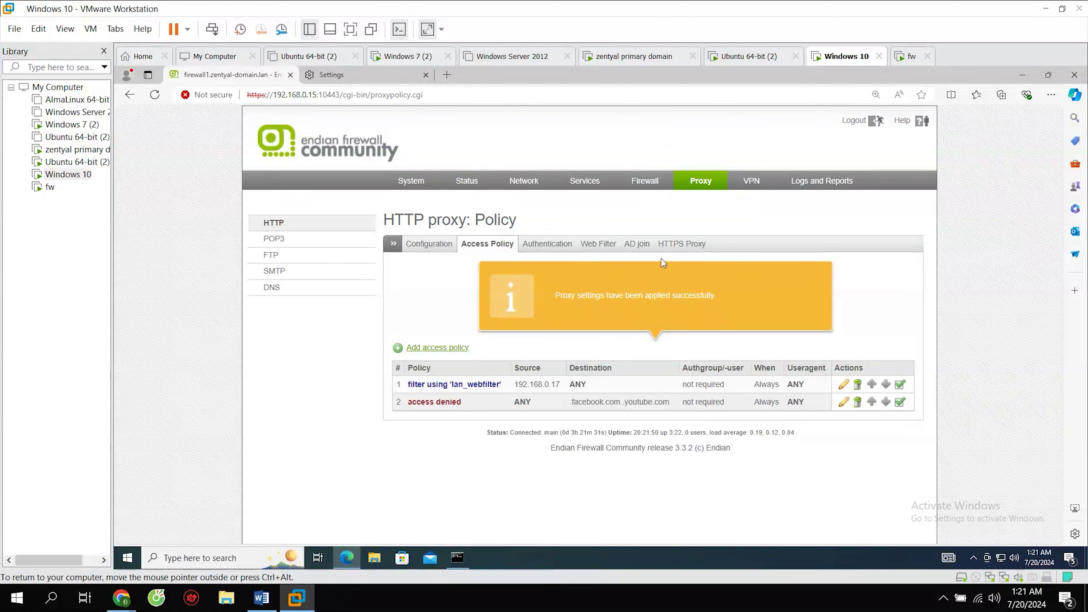
Create a new HTTPS proxy certificate on the firewall and download it.
{"action": "left_click", "coordinate": [683, 246]}
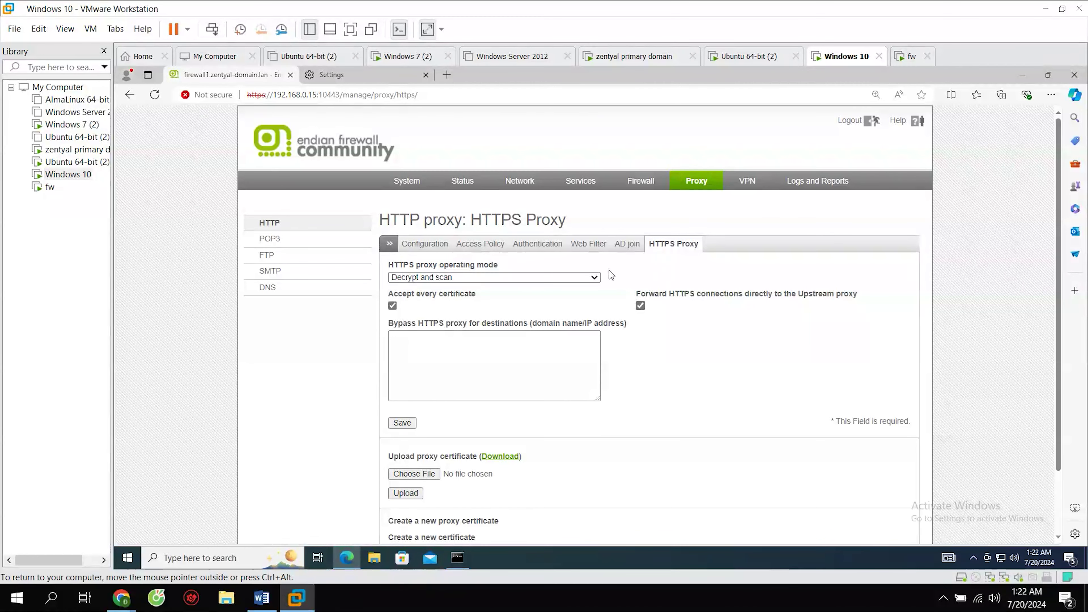
{"action": "scroll", "coordinate": [605, 322], "scroll_direction": "down", "scroll_amount": 2}
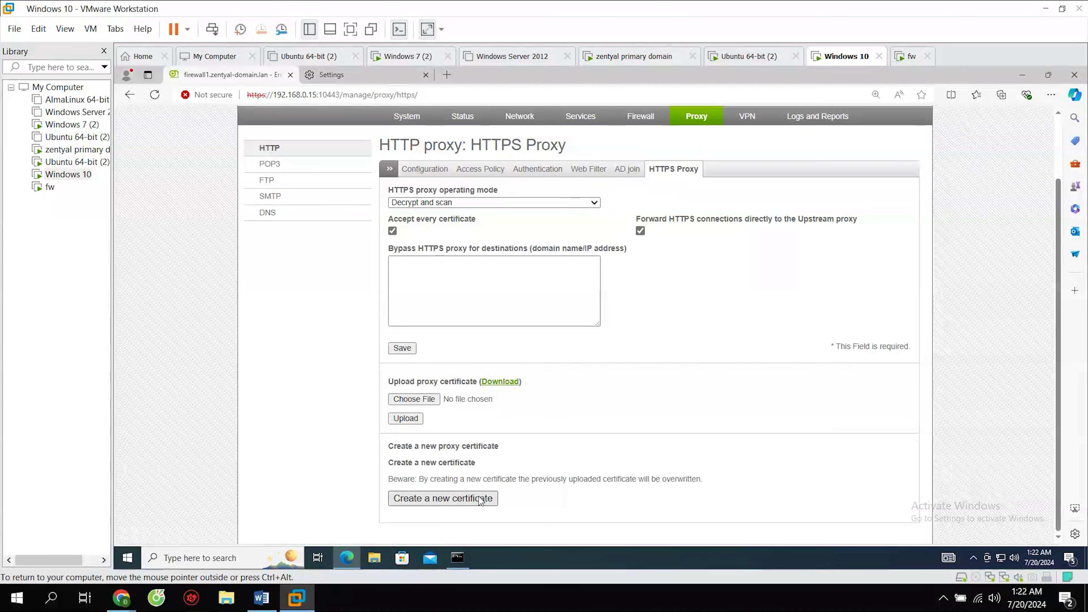
{"action": "left_click", "coordinate": [480, 498]}
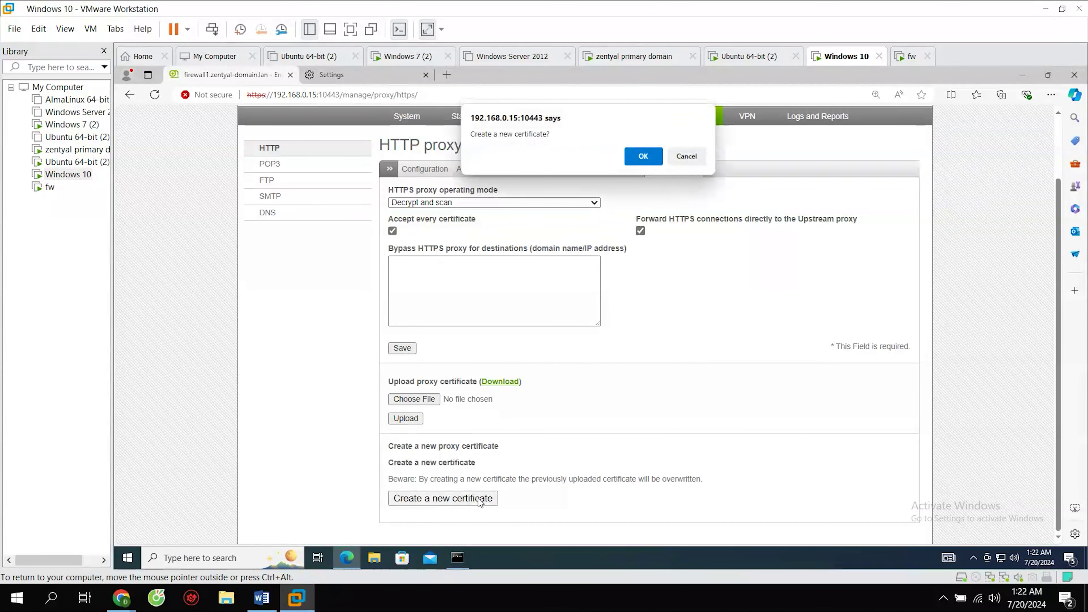
{"action": "left_click", "coordinate": [643, 154]}
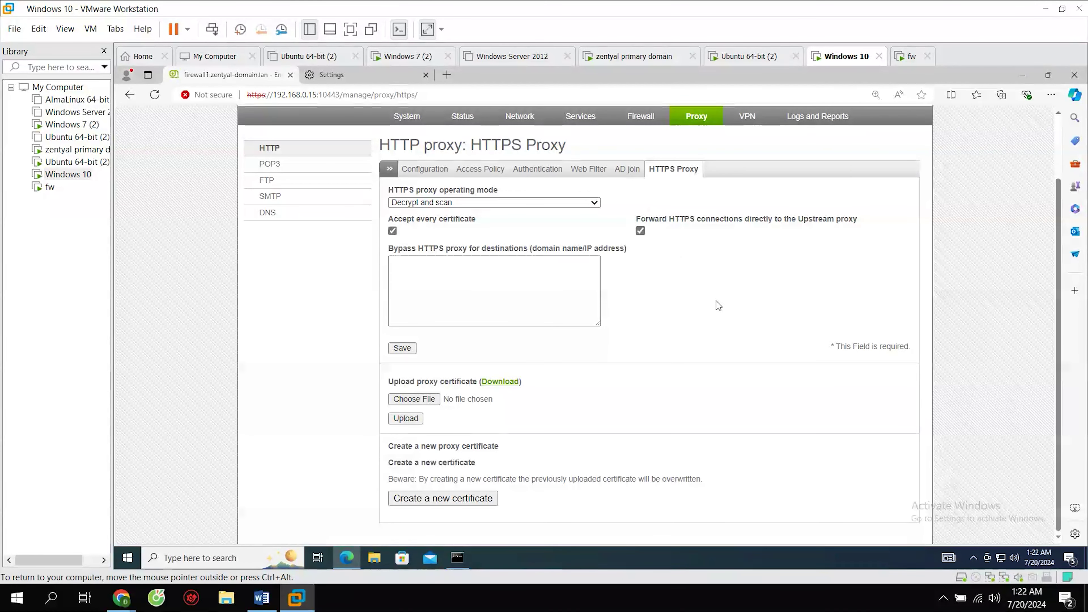
{"action": "scroll", "coordinate": [585, 436], "scroll_direction": "down", "scroll_amount": 1}
{"action": "left_click", "coordinate": [512, 403]}
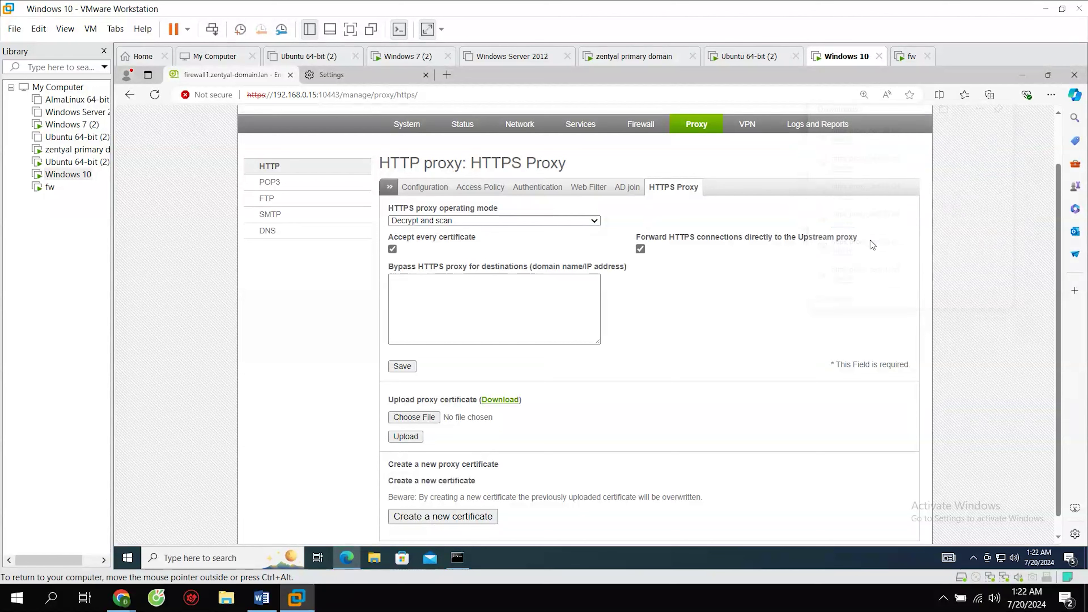
Search the Edge settings for "cert" and open the Trusted Root Certification Authorities list in the certificate manager.
{"action": "left_click", "coordinate": [1051, 94]}
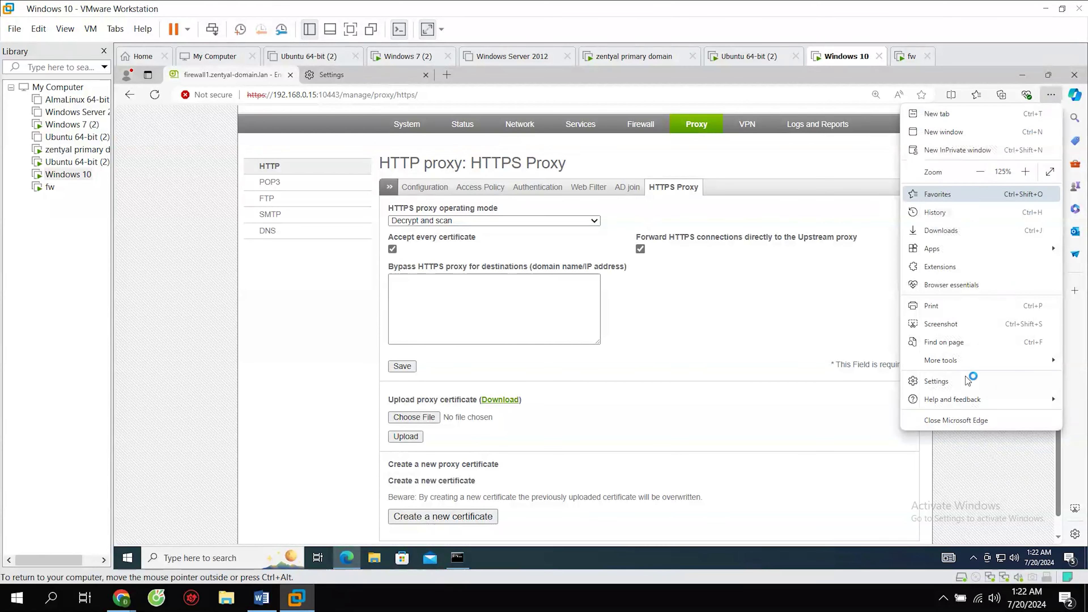
{"action": "left_click", "coordinate": [930, 382]}
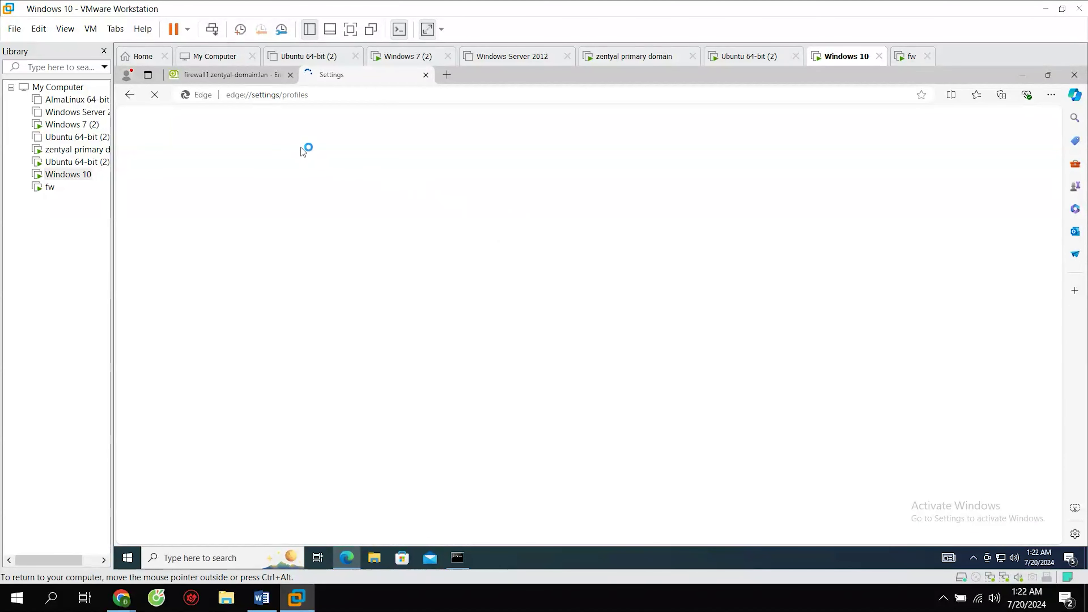
{"action": "type", "text": "c"}
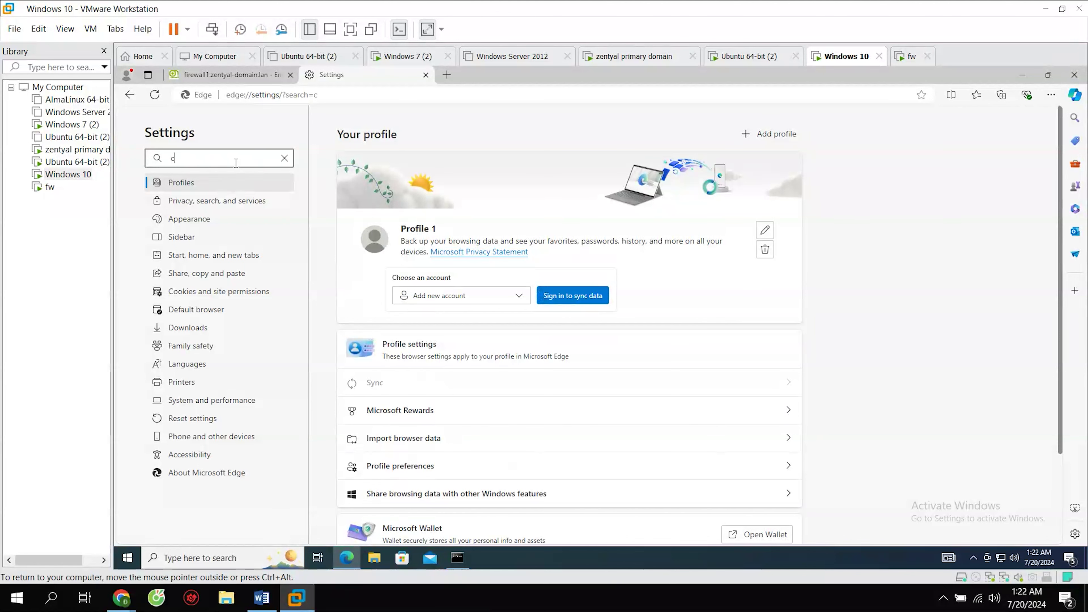
{"action": "type", "text": "ert"}
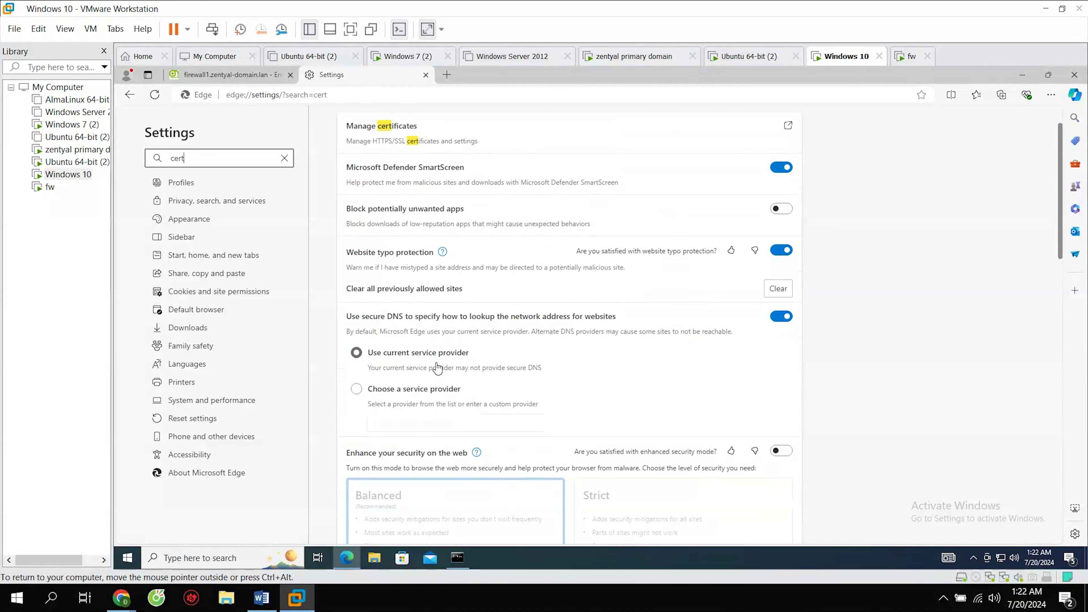
{"action": "left_click", "coordinate": [441, 199]}
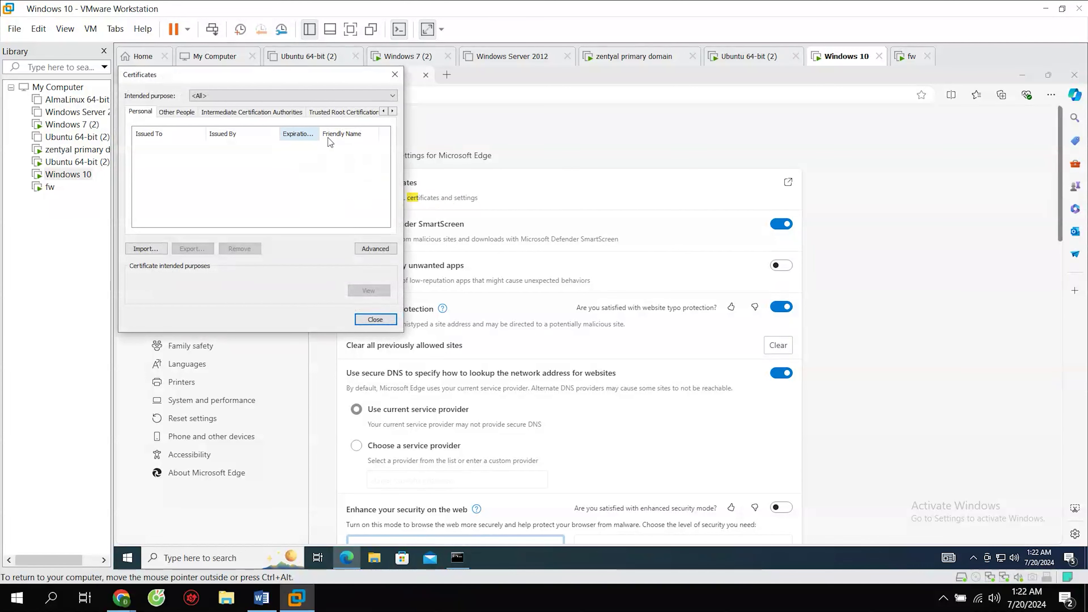
{"action": "left_click", "coordinate": [341, 113]}
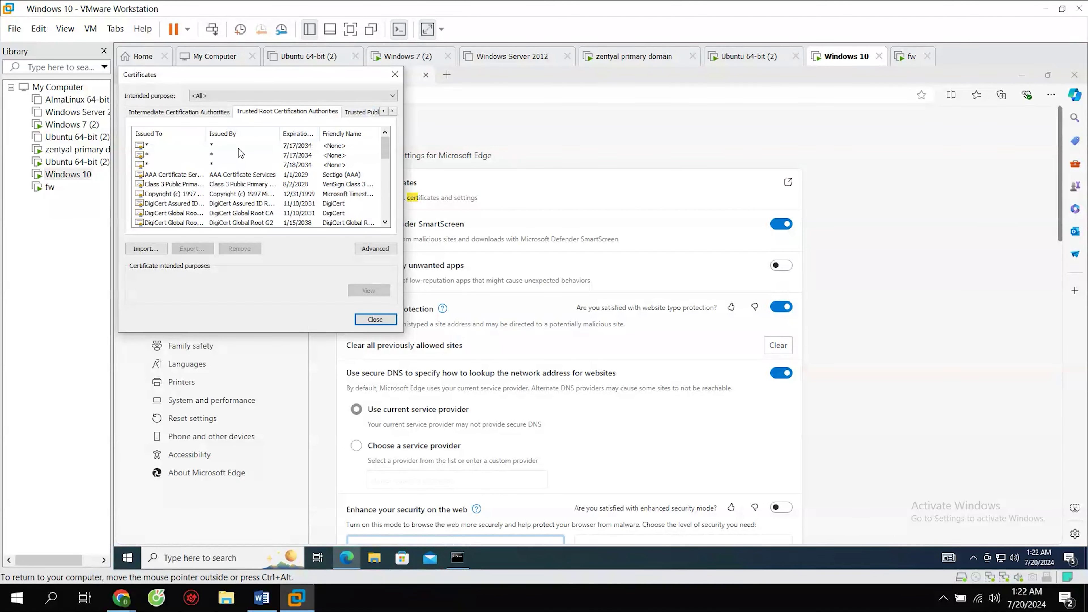
Import https_proxy_cert (6) from Downloads into the Trusted Root Certification Authorities store, accept its installation, and close the certificate manager.
{"action": "left_click", "coordinate": [153, 250]}
{"action": "left_click", "coordinate": [338, 355]}
{"action": "left_click", "coordinate": [370, 181]}
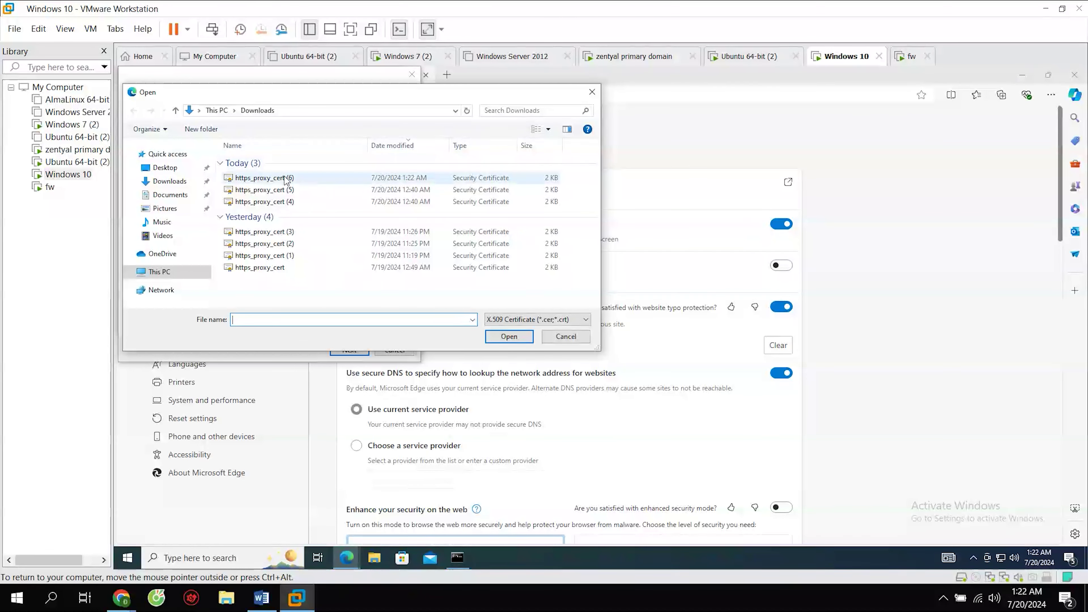
{"action": "left_click", "coordinate": [293, 178]}
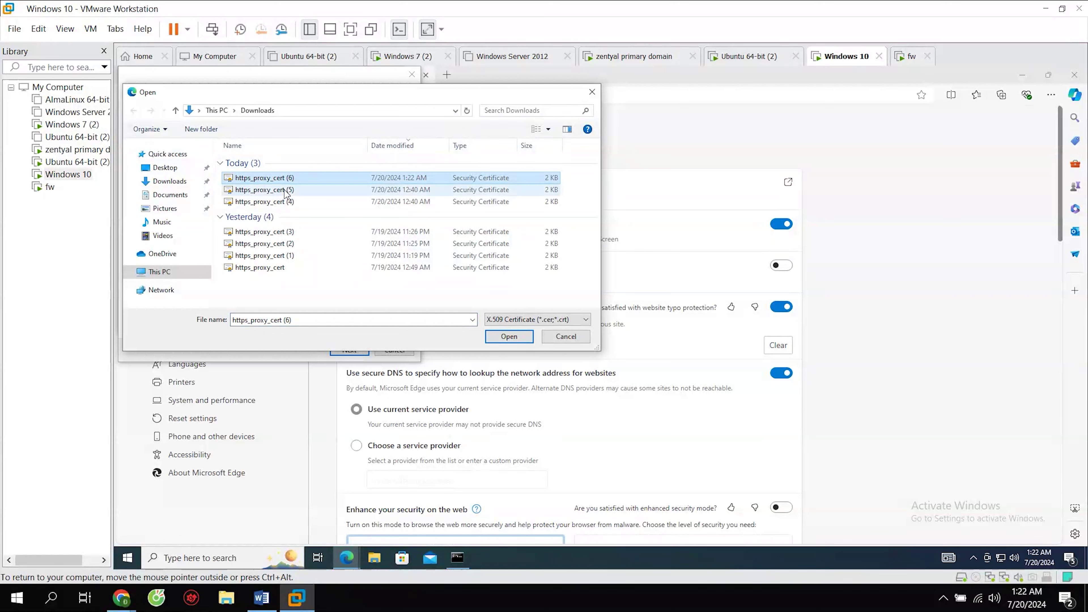
{"action": "left_click", "coordinate": [509, 337]}
{"action": "left_click", "coordinate": [356, 348]}
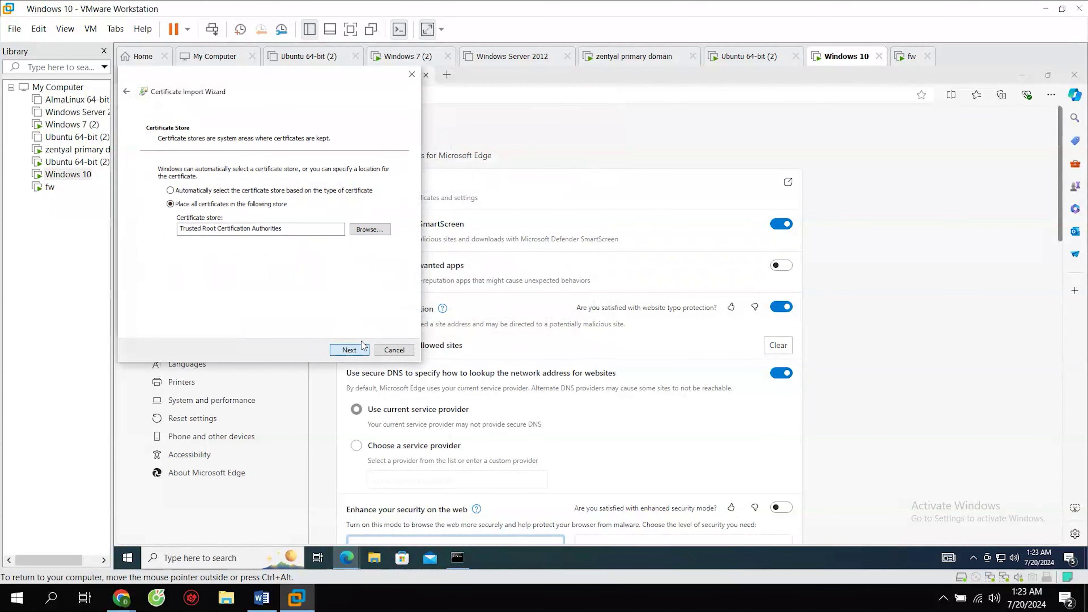
{"action": "left_click", "coordinate": [359, 351]}
{"action": "left_click", "coordinate": [359, 349]}
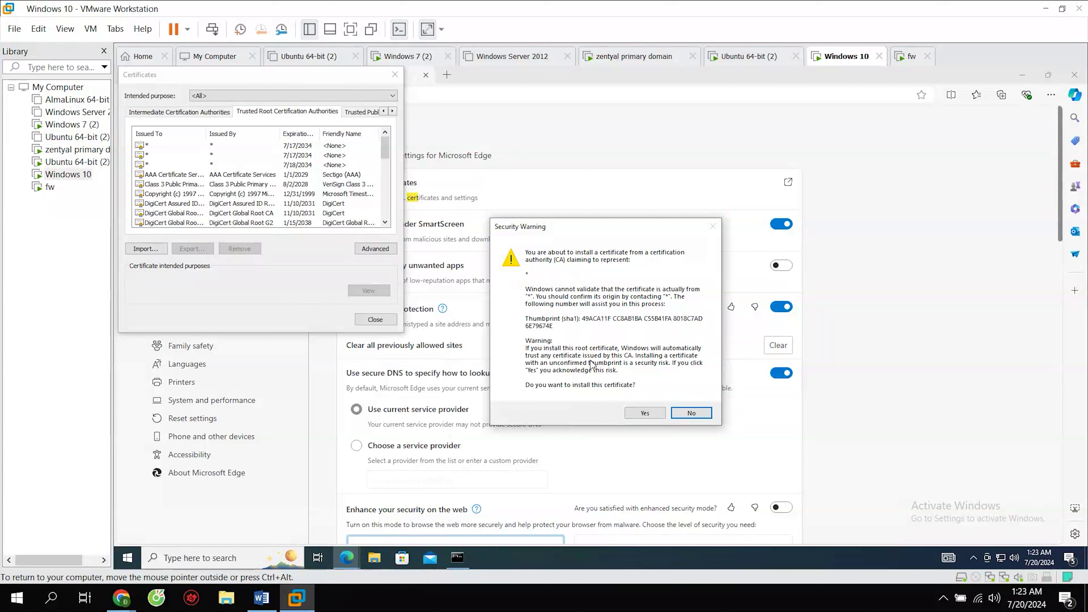
{"action": "left_click", "coordinate": [645, 413]}
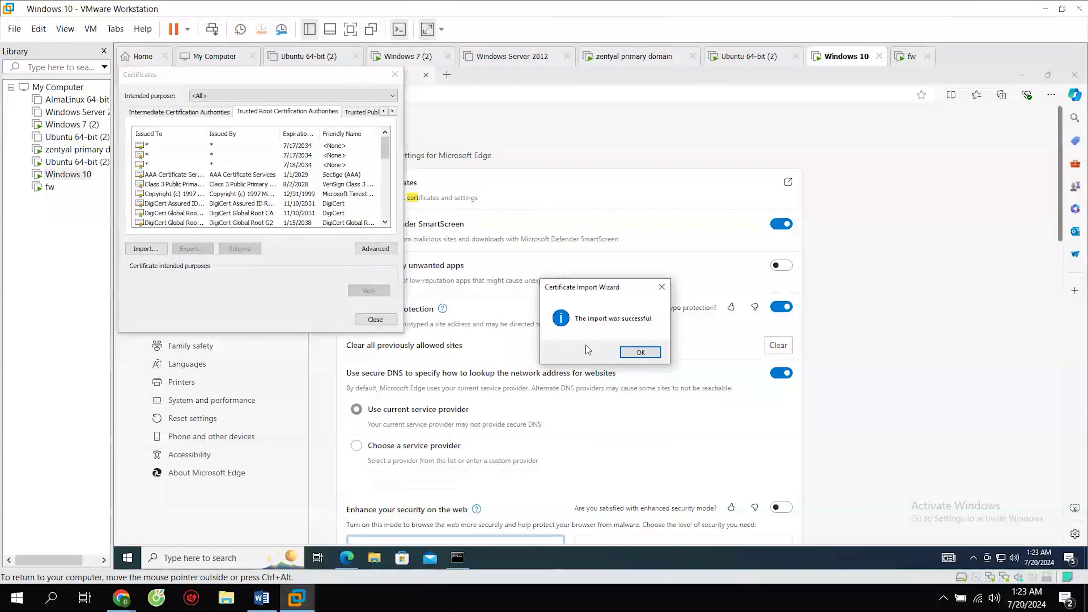
{"action": "left_click", "coordinate": [639, 353]}
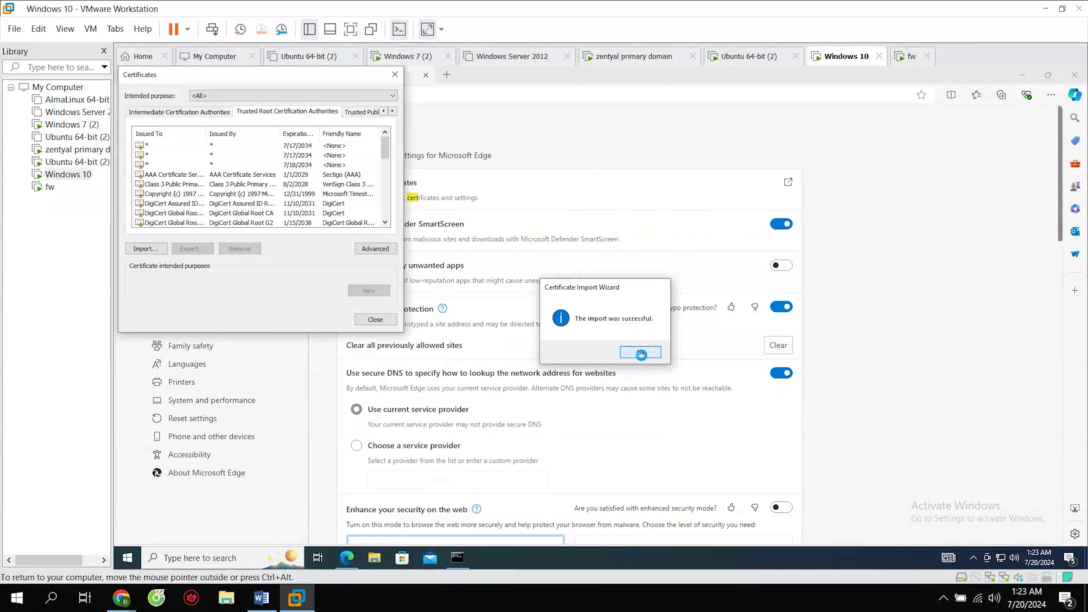
{"action": "left_click", "coordinate": [375, 319]}
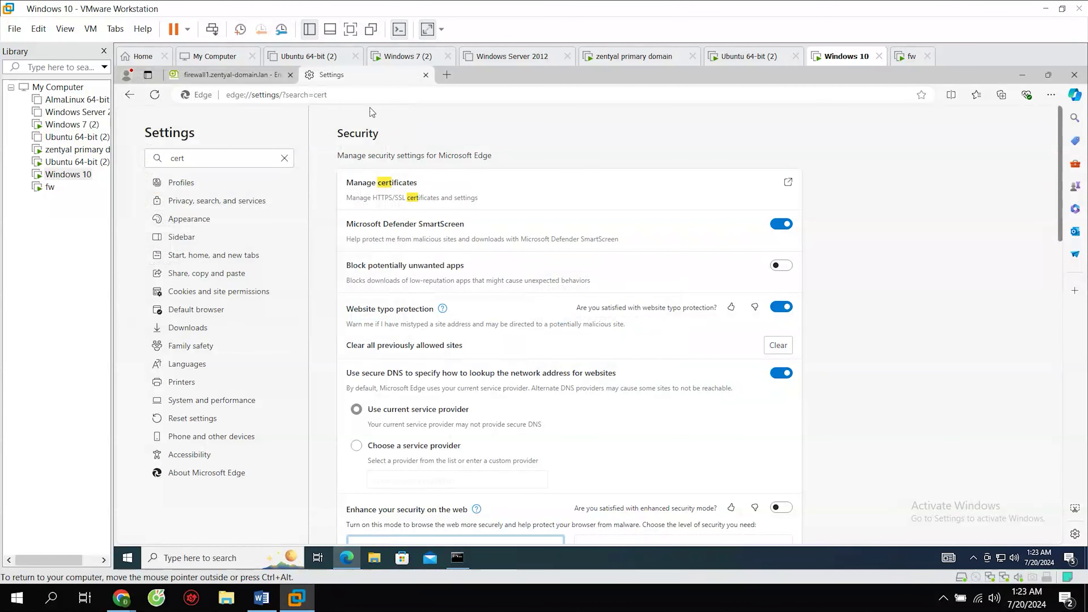
Test the web filter by visiting facebook.com and youtube.com in separate new browser tabs.
{"action": "left_click", "coordinate": [446, 77]}
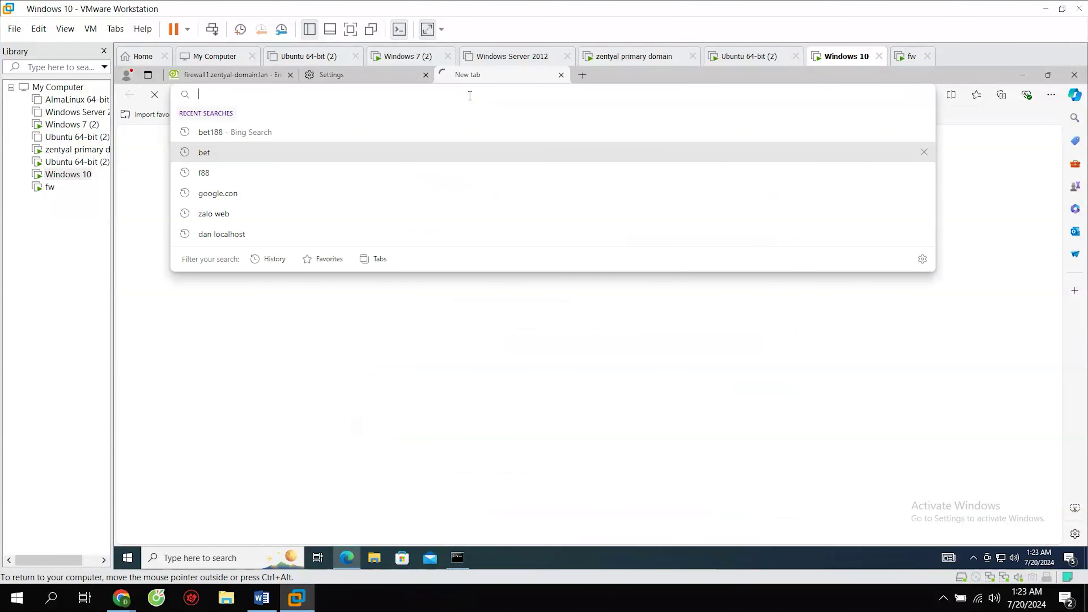
{"action": "type", "text": "f"}
{"action": "key", "text": "Return"}
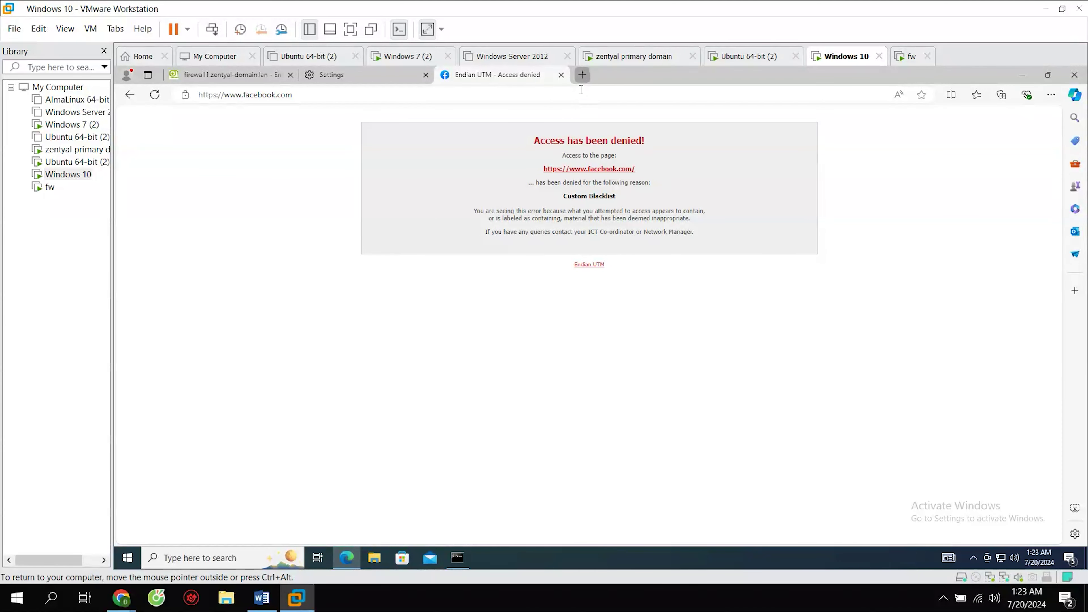
{"action": "left_click", "coordinate": [582, 75]}
{"action": "type", "text": "you"}
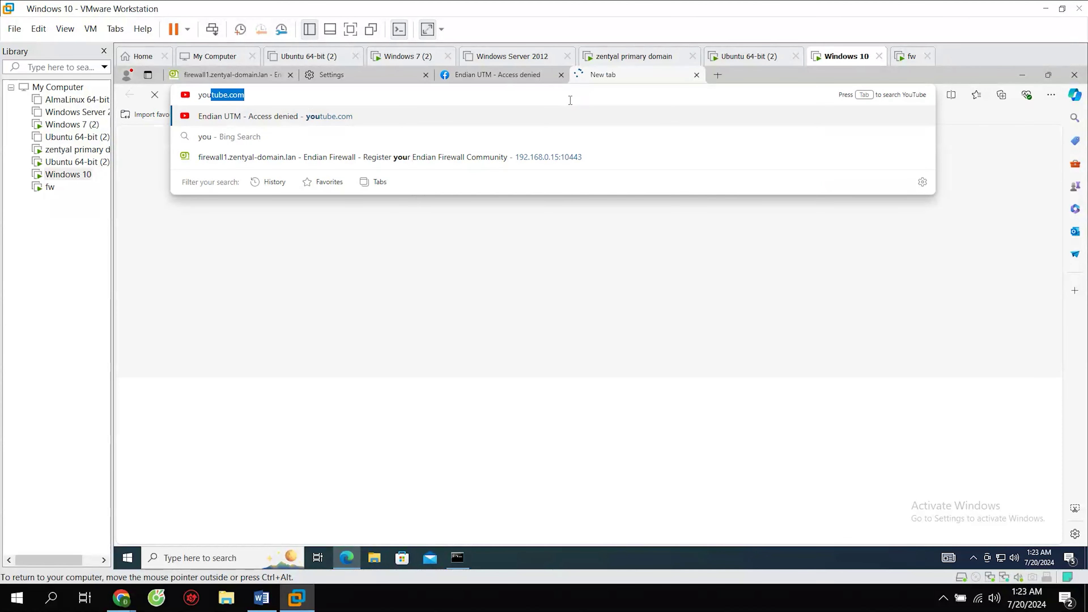
{"action": "key", "text": "Return"}
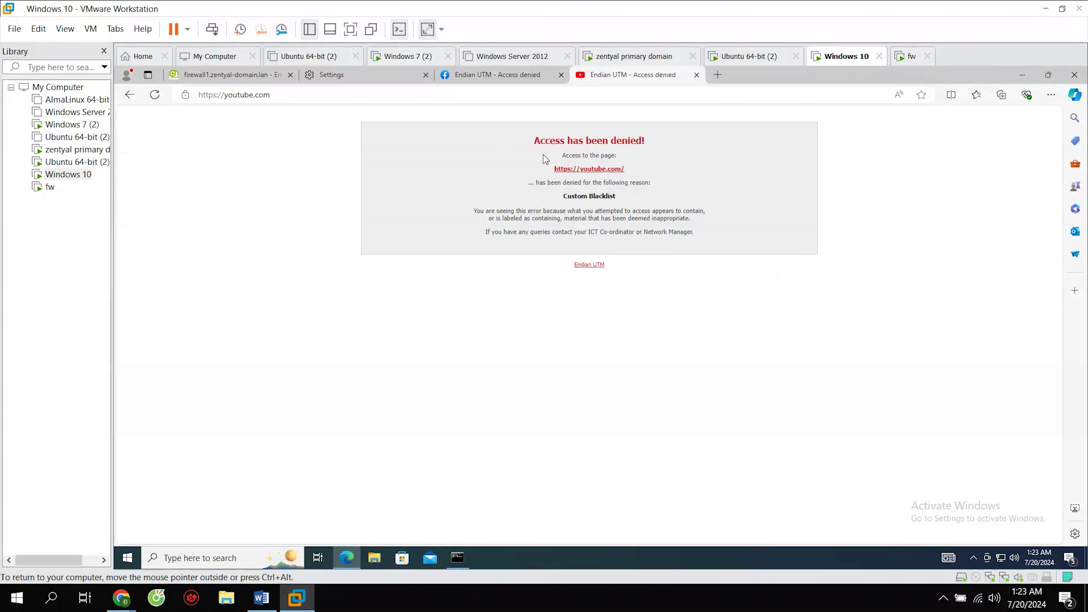
{"action": "double_click", "coordinate": [537, 140]}
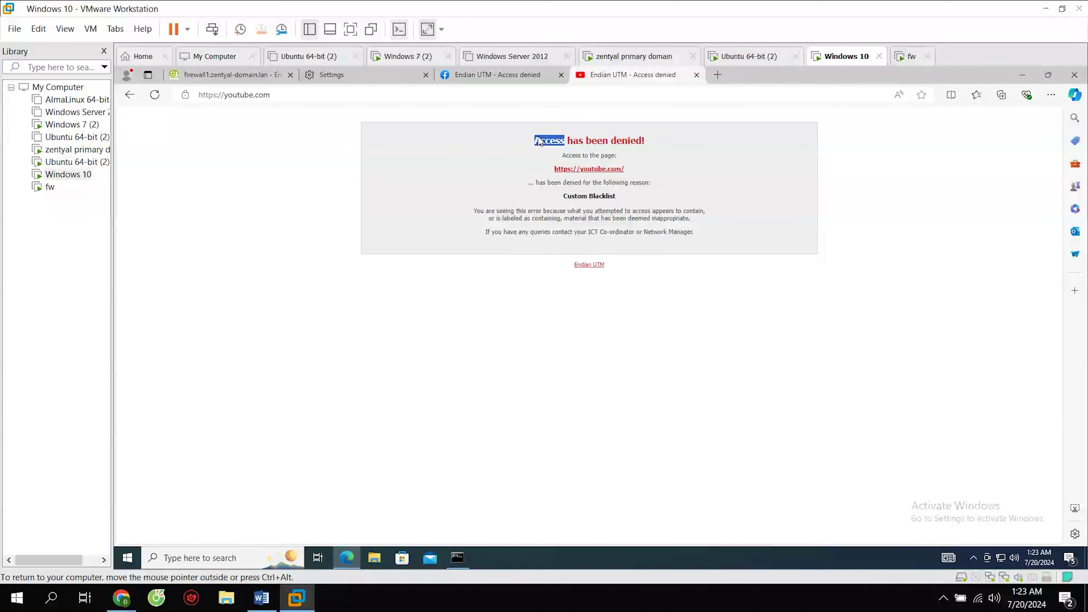